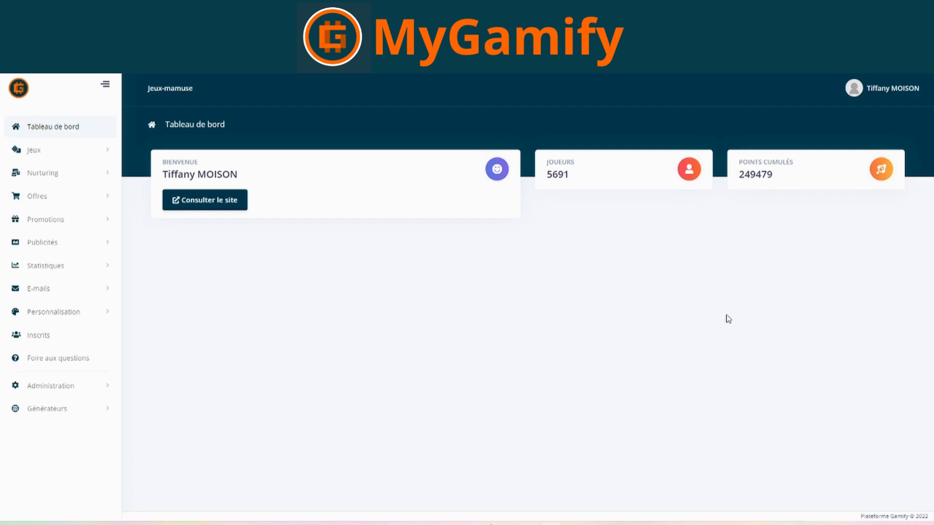
Open the internal populations list in the Nurturing section, look through it and start a new population.
{"action": "left_click", "coordinate": [45, 172]}
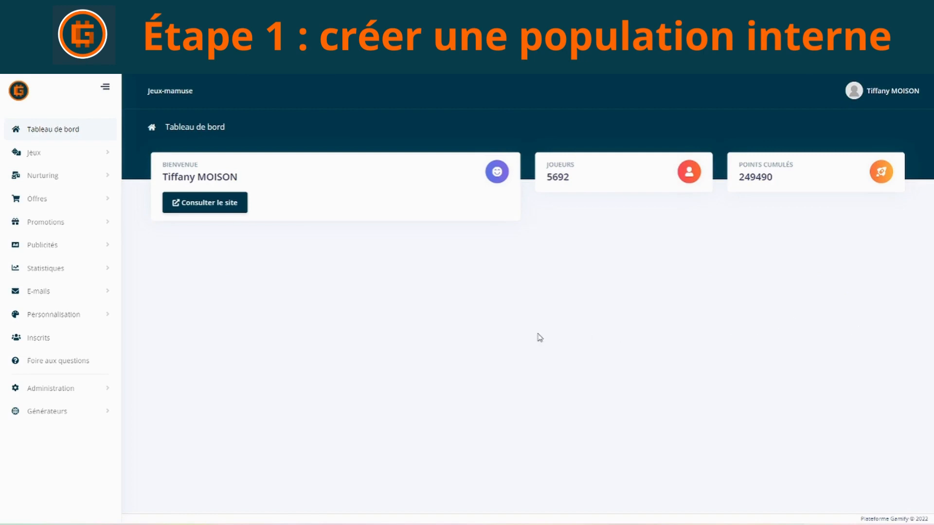
{"action": "left_click", "coordinate": [55, 177]}
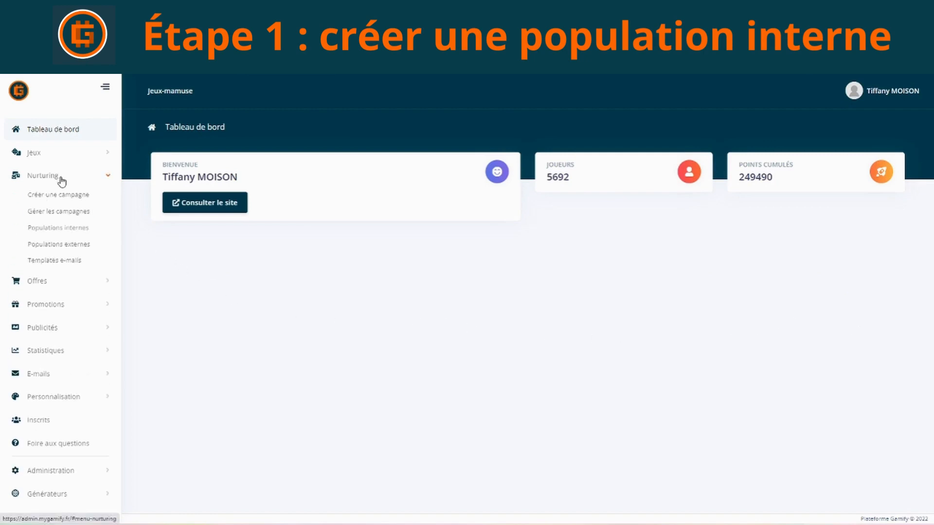
{"action": "left_click", "coordinate": [46, 227]}
{"action": "scroll", "coordinate": [313, 323], "scroll_direction": "down", "scroll_amount": 5}
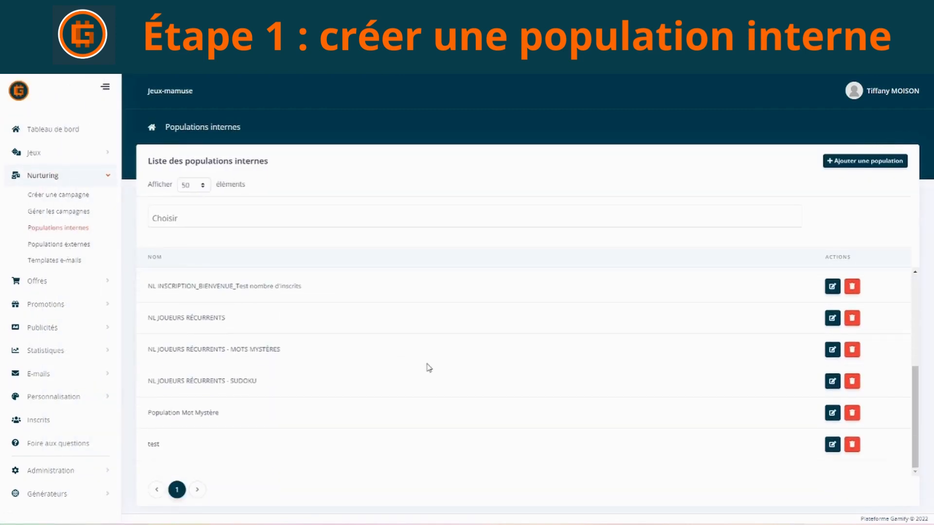
{"action": "scroll", "coordinate": [564, 409], "scroll_direction": "up", "scroll_amount": 5}
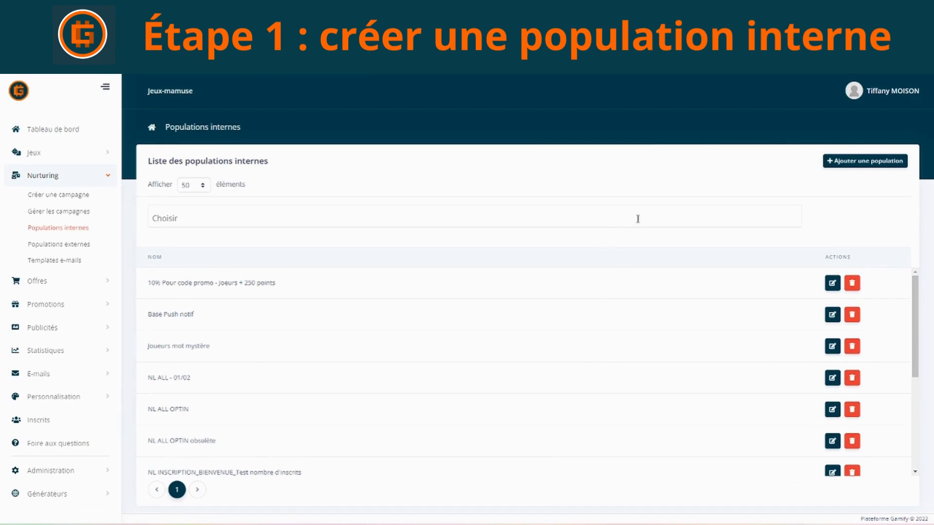
{"action": "left_click", "coordinate": [834, 166]}
Review the new population's available filters and calculate the estimated number of matching players.
{"action": "scroll", "coordinate": [677, 336], "scroll_direction": "down", "scroll_amount": 1}
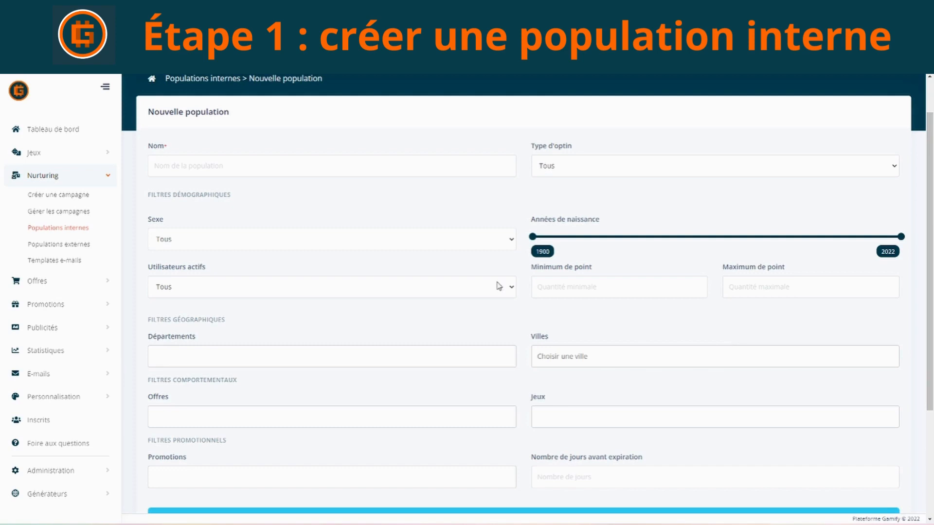
{"action": "scroll", "coordinate": [423, 409], "scroll_direction": "down", "scroll_amount": 2}
{"action": "scroll", "coordinate": [380, 298], "scroll_direction": "up", "scroll_amount": 3}
{"action": "scroll", "coordinate": [430, 336], "scroll_direction": "down", "scroll_amount": 2}
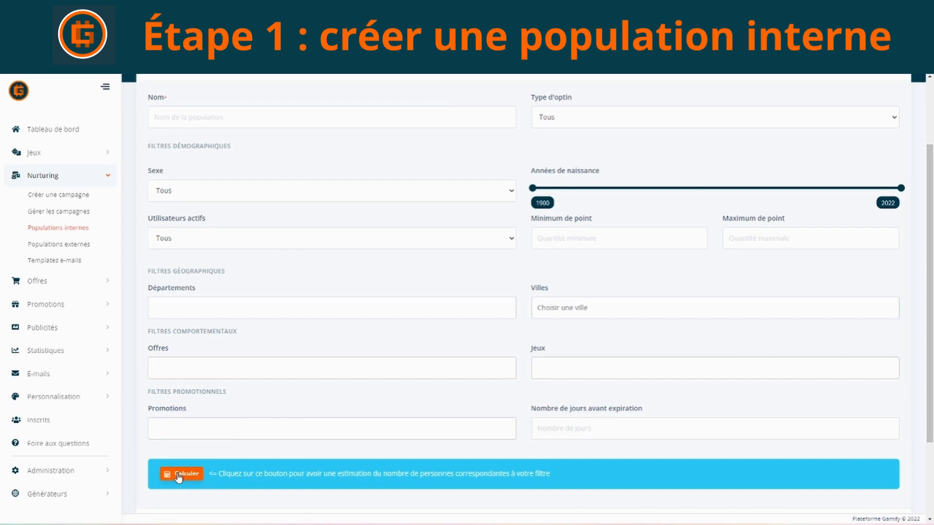
{"action": "left_click", "coordinate": [179, 476]}
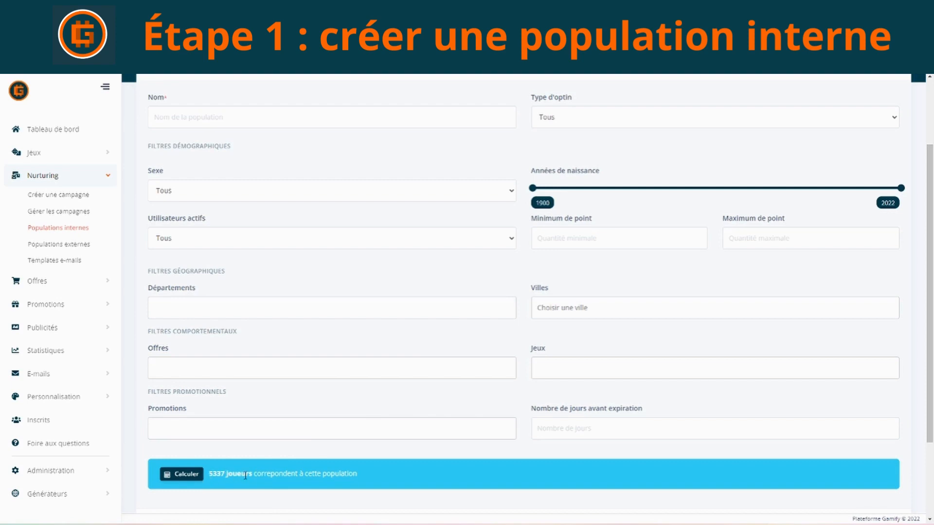
Name the new population "test population" and keep the opt-in type at Tous.
{"action": "scroll", "coordinate": [273, 424], "scroll_direction": "up", "scroll_amount": 2}
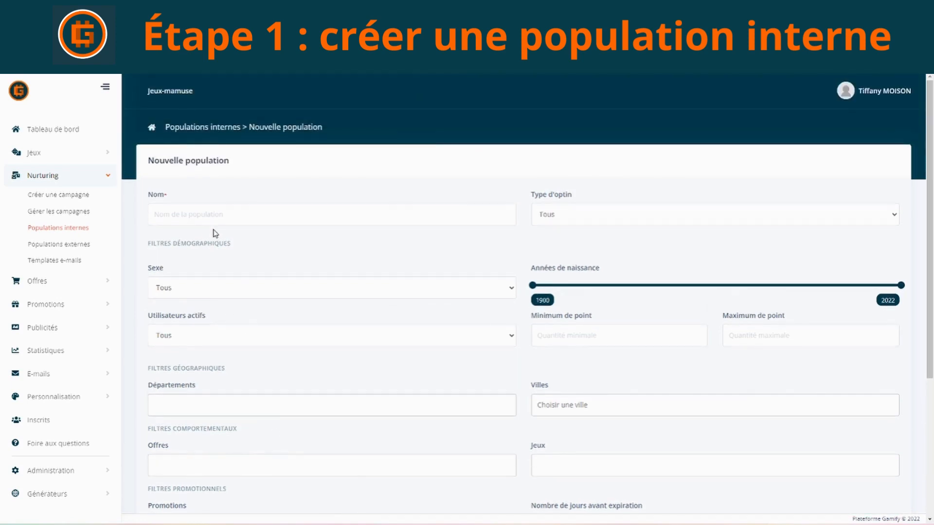
{"action": "left_click", "coordinate": [219, 216]}
{"action": "left_click", "coordinate": [225, 240]}
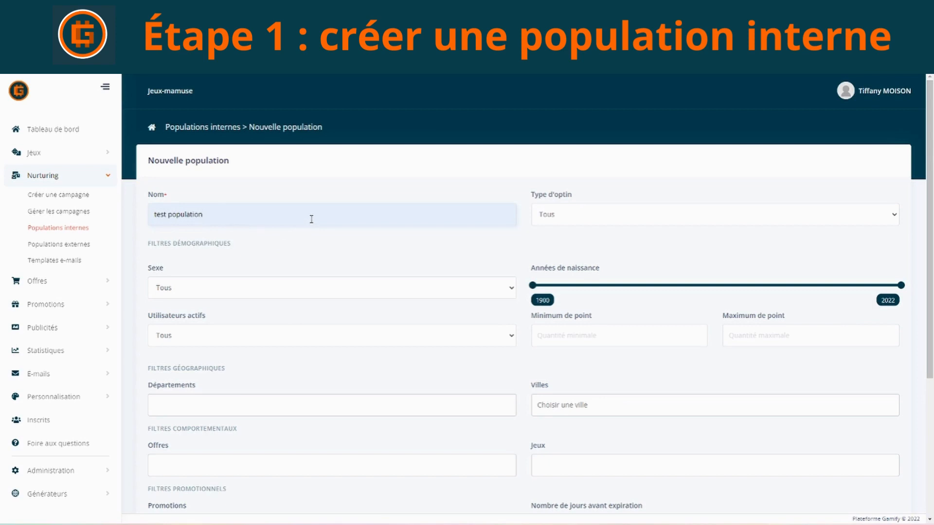
{"action": "left_click", "coordinate": [622, 218]}
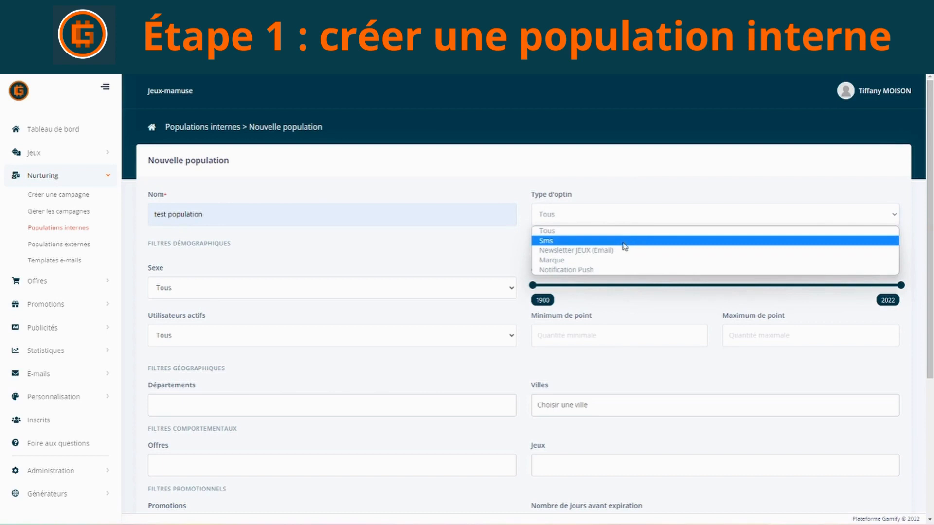
{"action": "left_click", "coordinate": [580, 232]}
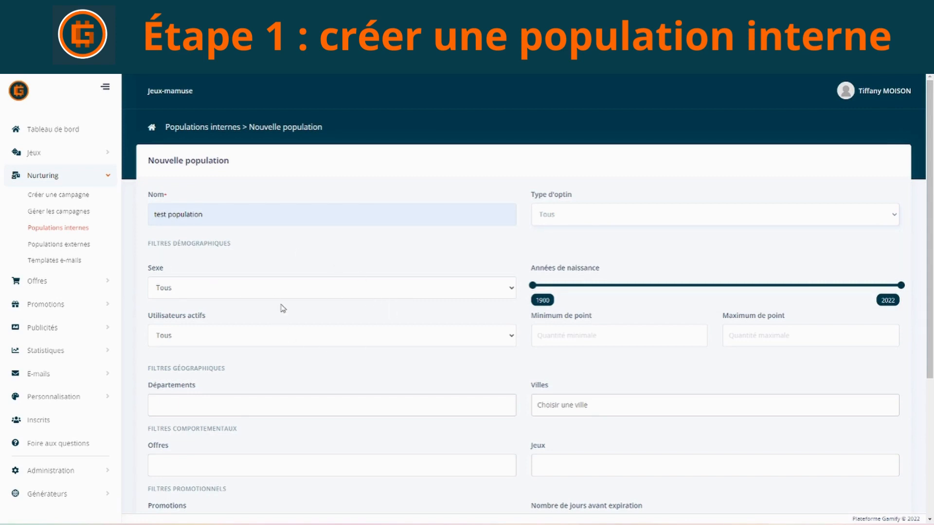
Keep Sexe and Utilisateurs actifs at Tous, and set the earliest birth year to 1929.
{"action": "left_click", "coordinate": [261, 292]}
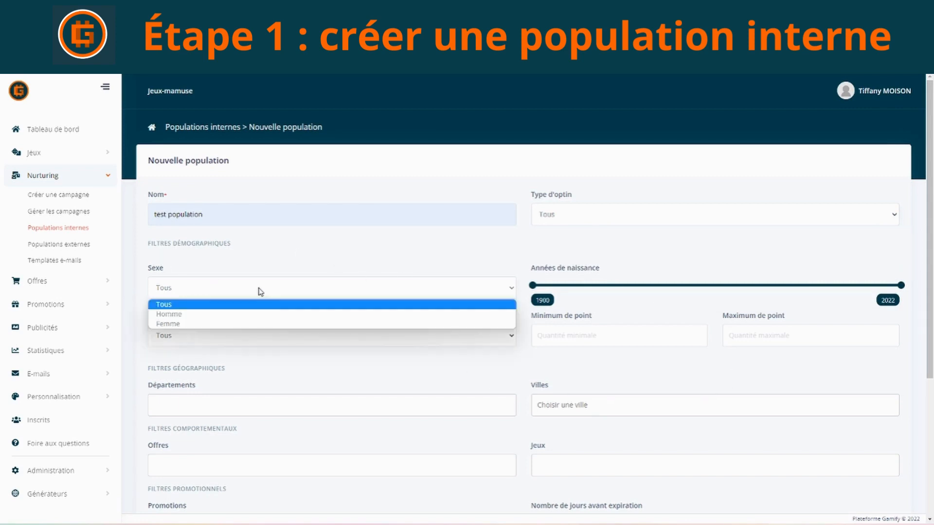
{"action": "left_click", "coordinate": [261, 292]}
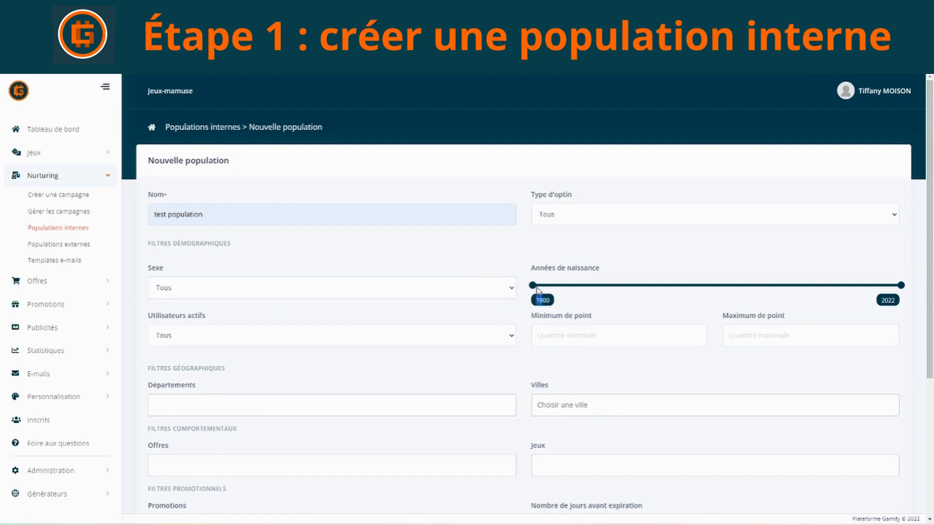
{"action": "left_click_drag", "start_coordinate": [537, 290], "coordinate": [620, 287]}
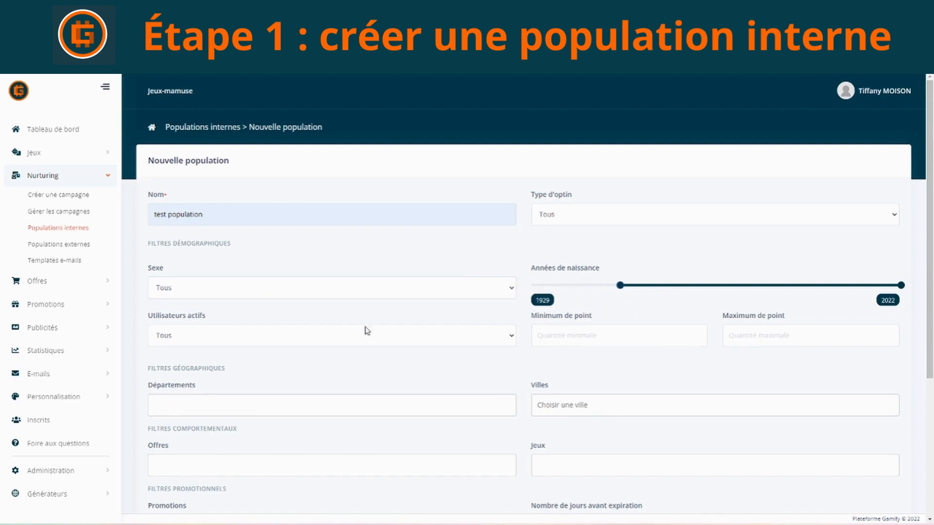
{"action": "left_click", "coordinate": [317, 342]}
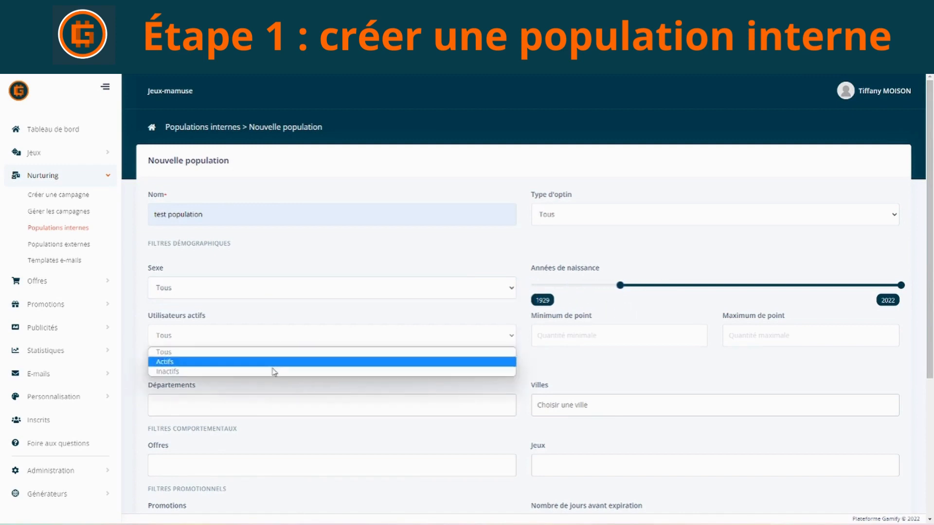
{"action": "left_click", "coordinate": [345, 314]}
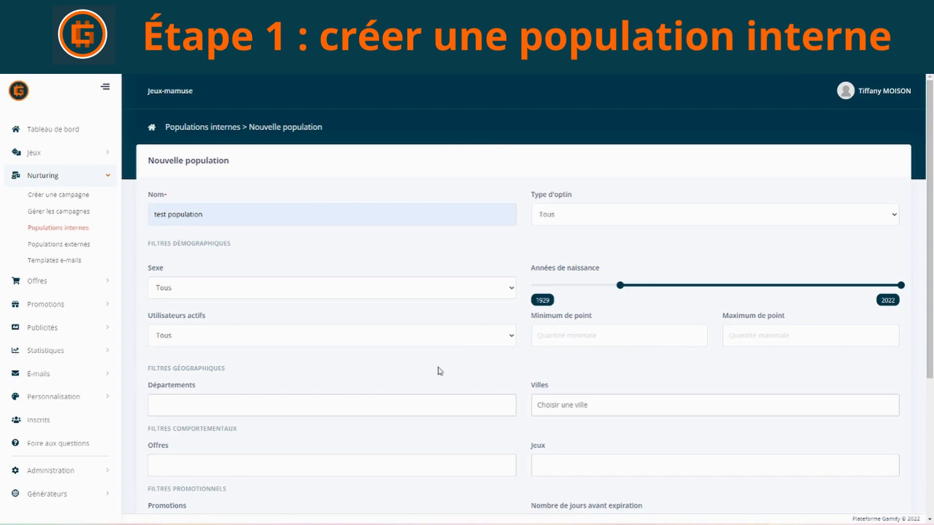
{"action": "left_click", "coordinate": [305, 339]}
{"action": "left_click", "coordinate": [303, 340]}
Set the population's maximum points to 40 and minimum points to 200.
{"action": "left_click", "coordinate": [768, 338]}
{"action": "type", "text": "40"}
{"action": "left_click", "coordinate": [565, 337]}
{"action": "type", "text": "200"}
Add Sudoku to the Jeux behavioural filter.
{"action": "scroll", "coordinate": [571, 335], "scroll_direction": "down", "scroll_amount": 1}
{"action": "scroll", "coordinate": [571, 335], "scroll_direction": "down", "scroll_amount": 1}
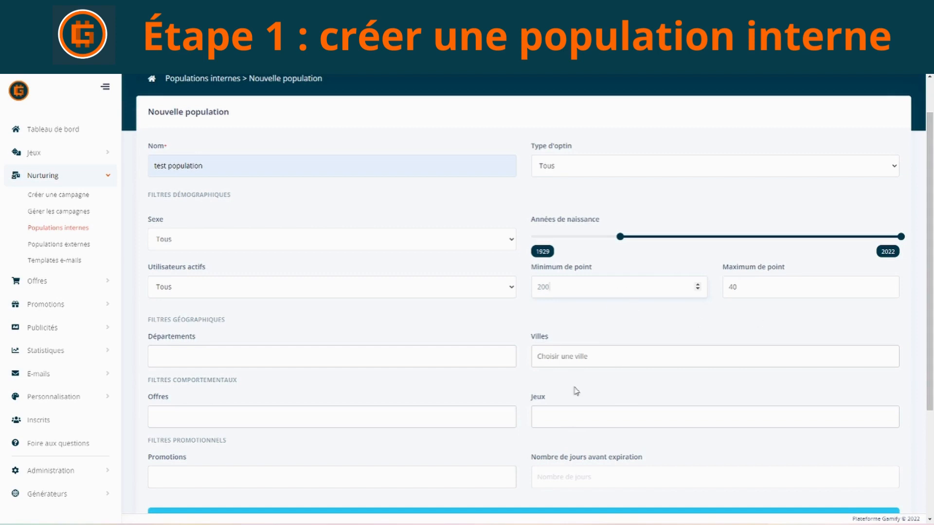
{"action": "left_click", "coordinate": [569, 416]}
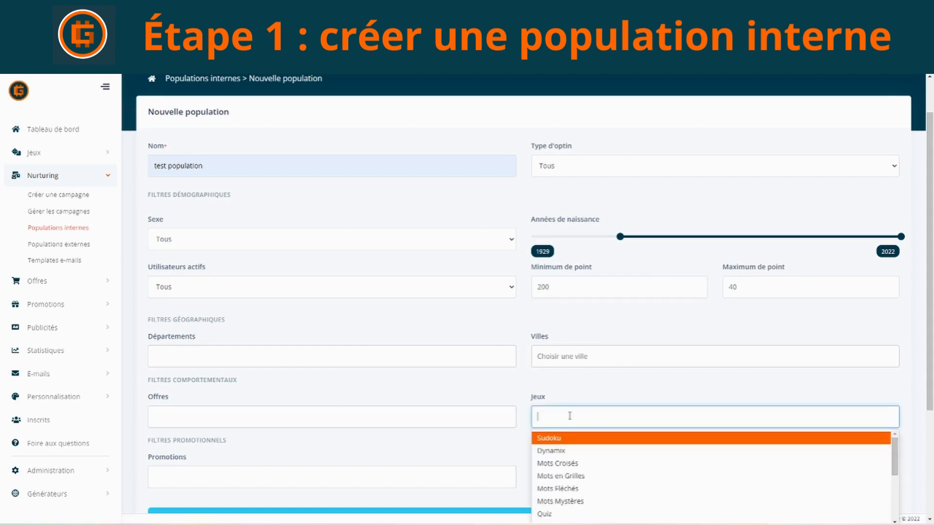
{"action": "left_click", "coordinate": [638, 305]}
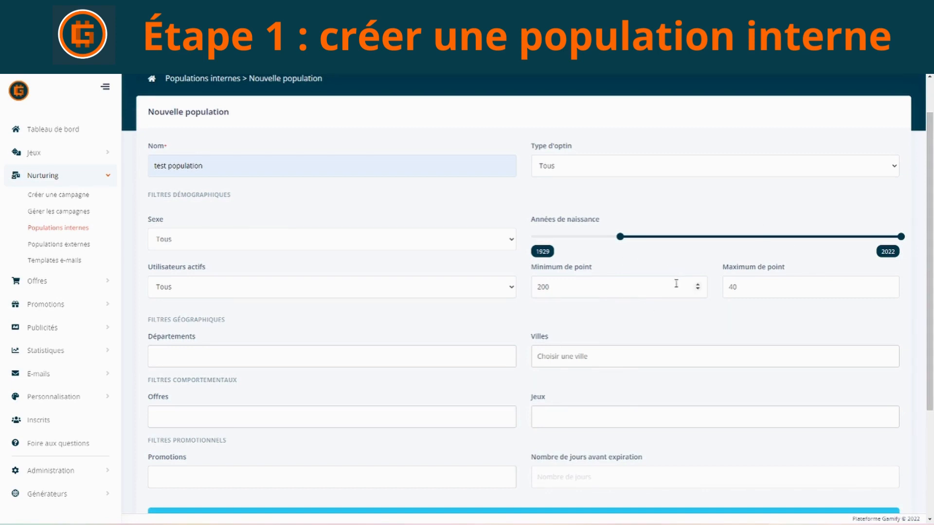
{"action": "left_click", "coordinate": [612, 419]}
{"action": "scroll", "coordinate": [723, 405], "scroll_direction": "down", "scroll_amount": 1}
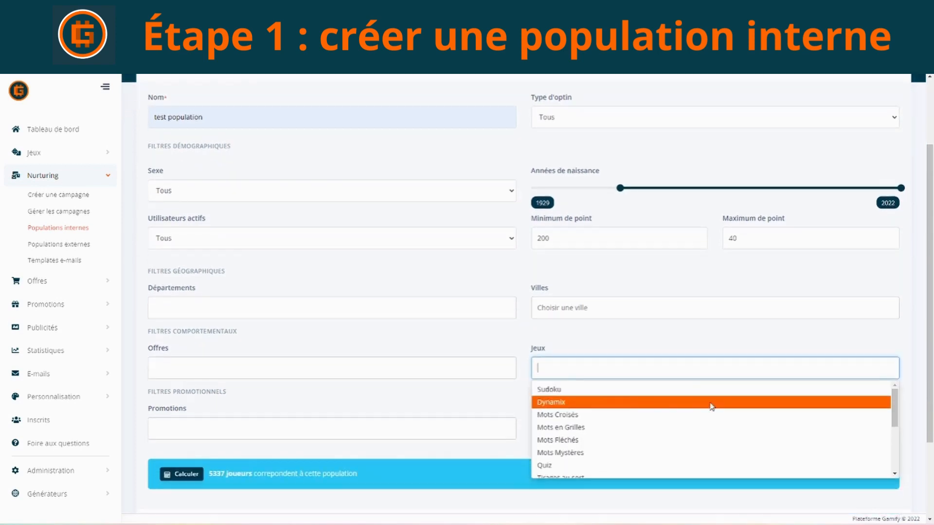
{"action": "left_click", "coordinate": [616, 395]}
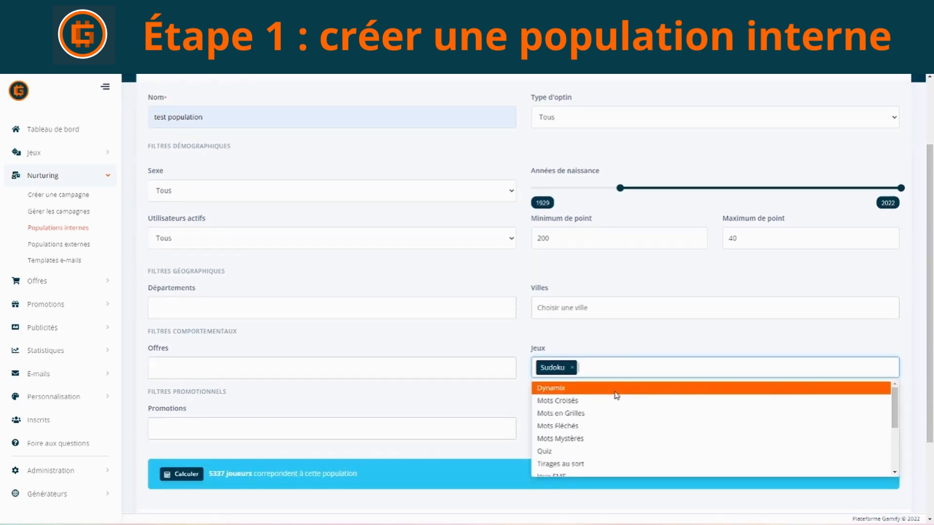
{"action": "left_click", "coordinate": [642, 338]}
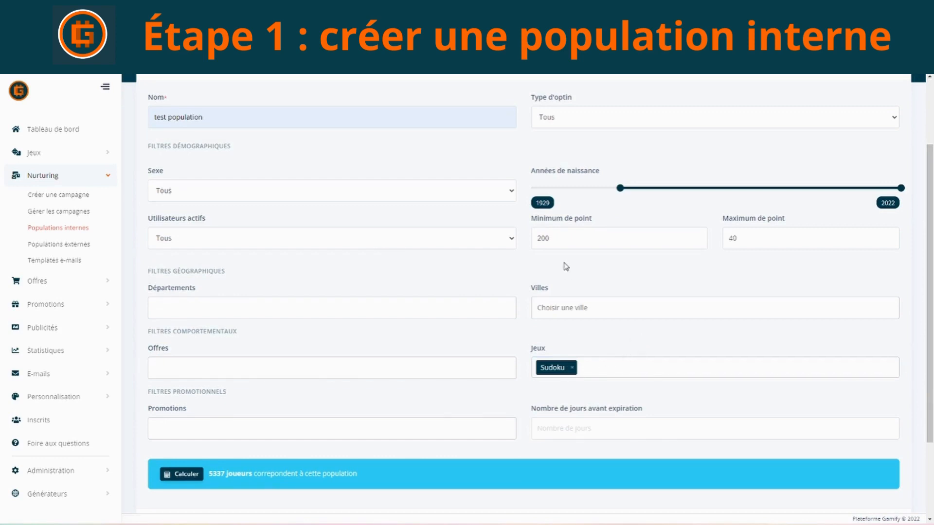
Clear the maximum points value and add departments 33 and 34 to the geographic filter.
{"action": "left_click_drag", "start_coordinate": [775, 238], "coordinate": [705, 236]}
{"action": "key", "text": "BackSpace"}
{"action": "left_click", "coordinate": [282, 310]}
{"action": "type", "text": "33"}
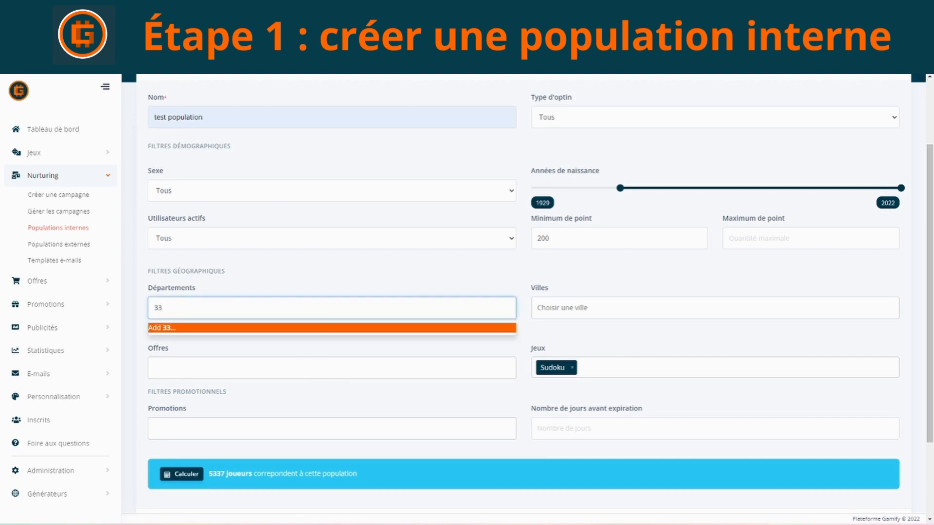
{"action": "left_click", "coordinate": [430, 329]}
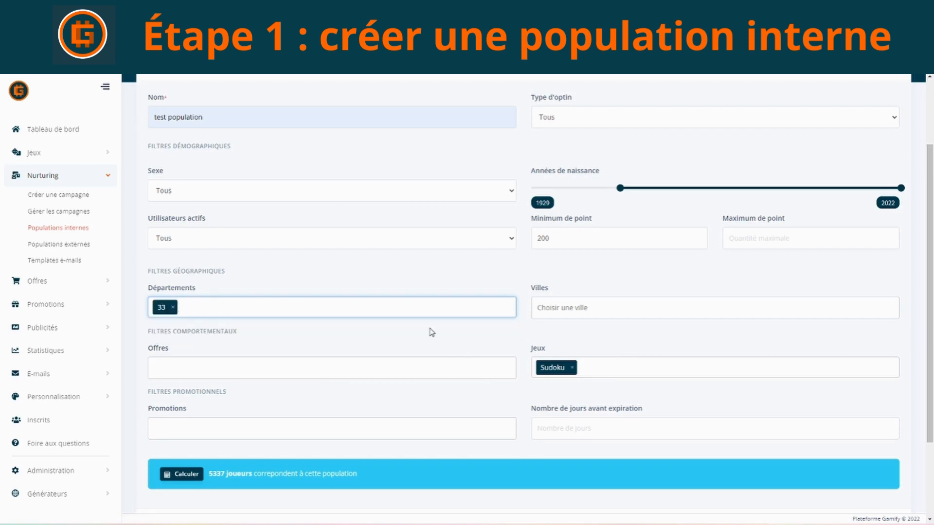
{"action": "type", "text": "34"}
{"action": "left_click", "coordinate": [431, 332]}
Add Offre full access and Offre Gratuite to the Offres filter, and remove both again.
{"action": "left_click", "coordinate": [274, 368]}
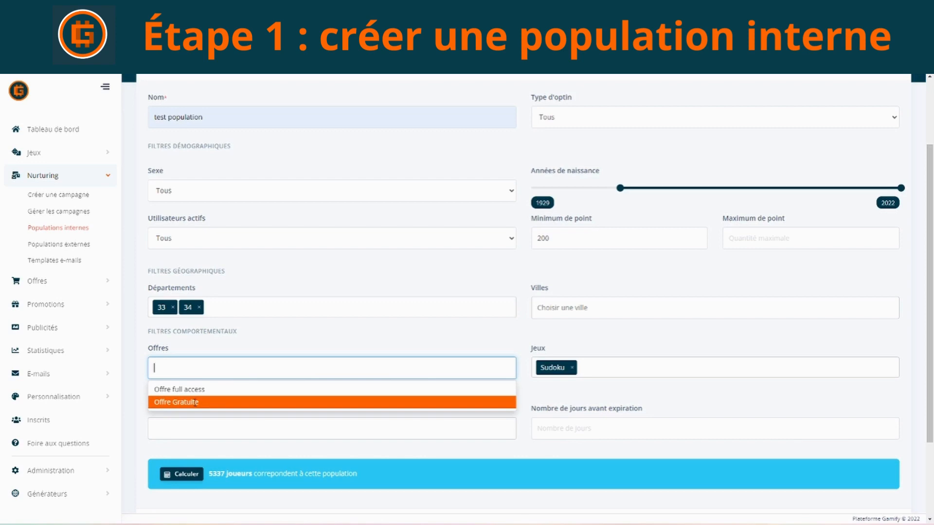
{"action": "left_click", "coordinate": [227, 389]}
{"action": "left_click", "coordinate": [219, 388]}
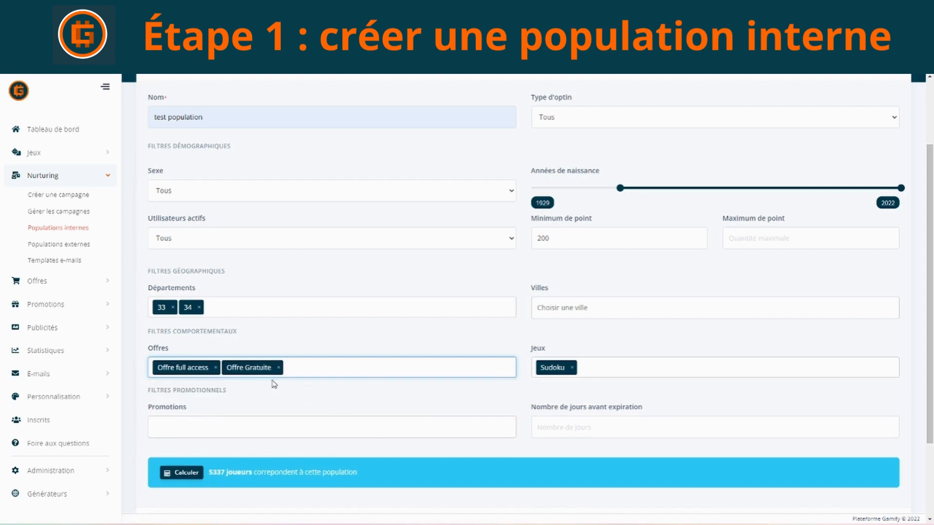
{"action": "left_click", "coordinate": [215, 369]}
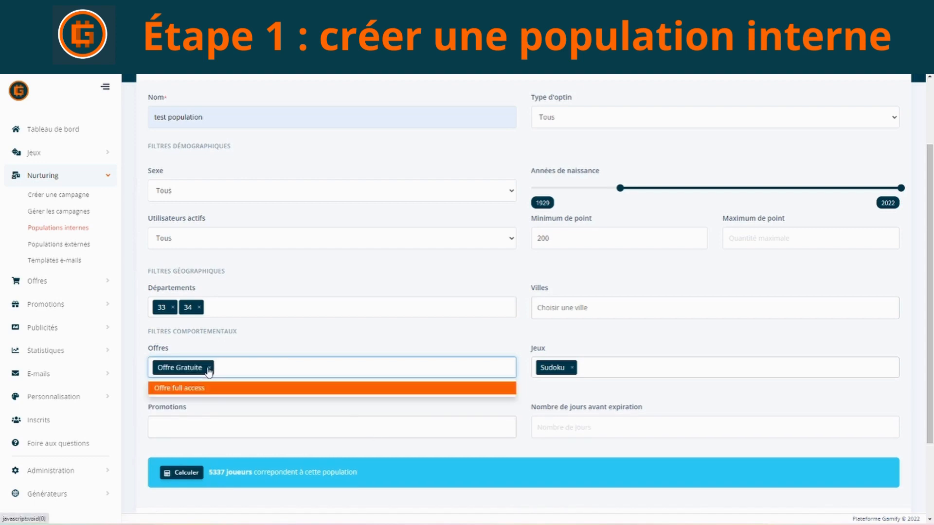
{"action": "left_click", "coordinate": [215, 367]}
{"action": "left_click", "coordinate": [690, 398]}
Add the promotion "1 mois offert - FULL ACCESS" to the promotional filter with 4 days before expiration.
{"action": "scroll", "coordinate": [299, 360], "scroll_direction": "down", "scroll_amount": 1}
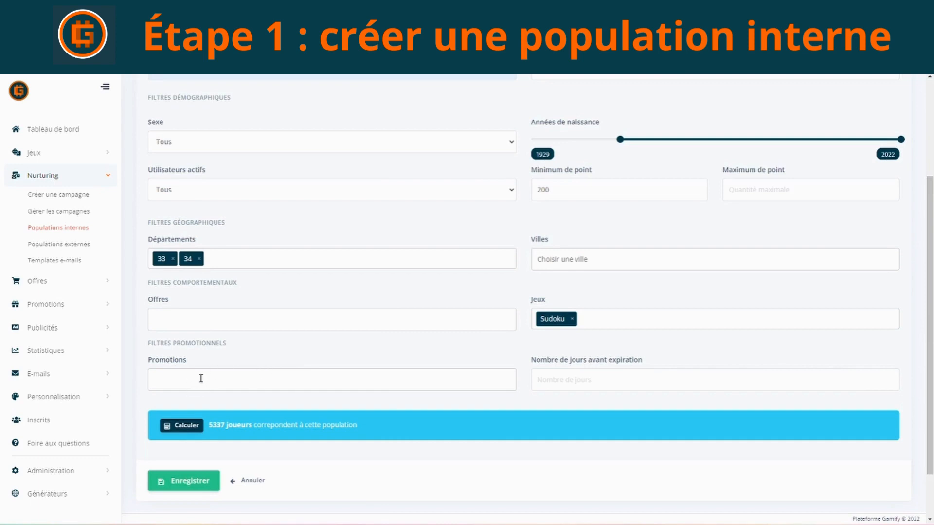
{"action": "left_click", "coordinate": [222, 377]}
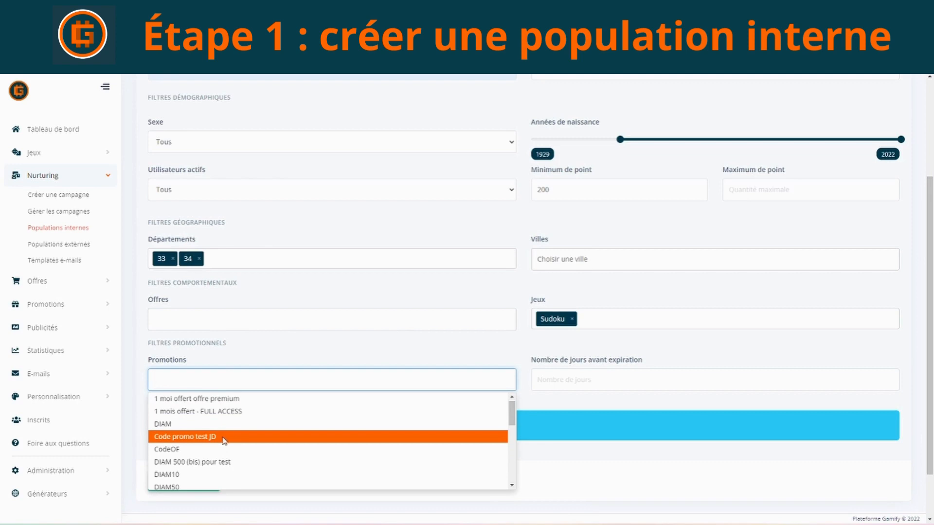
{"action": "left_click", "coordinate": [219, 411]}
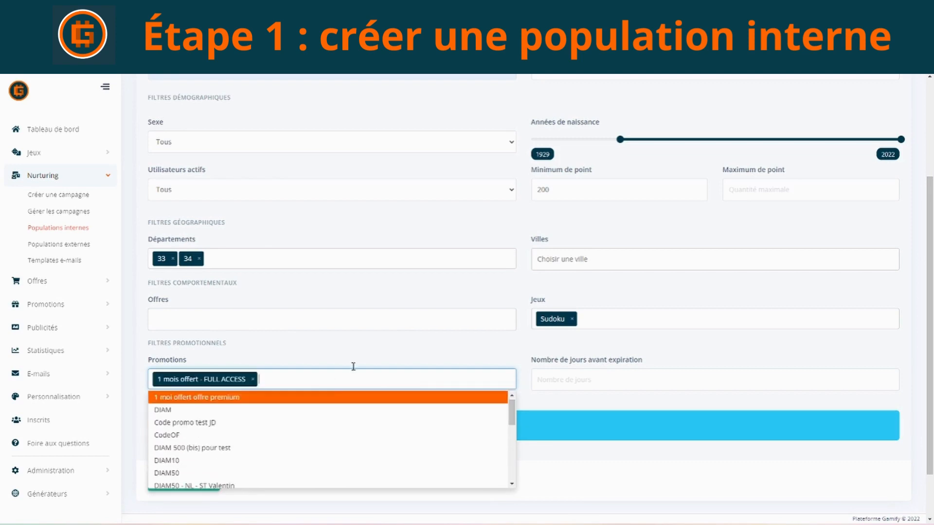
{"action": "left_click", "coordinate": [365, 338]}
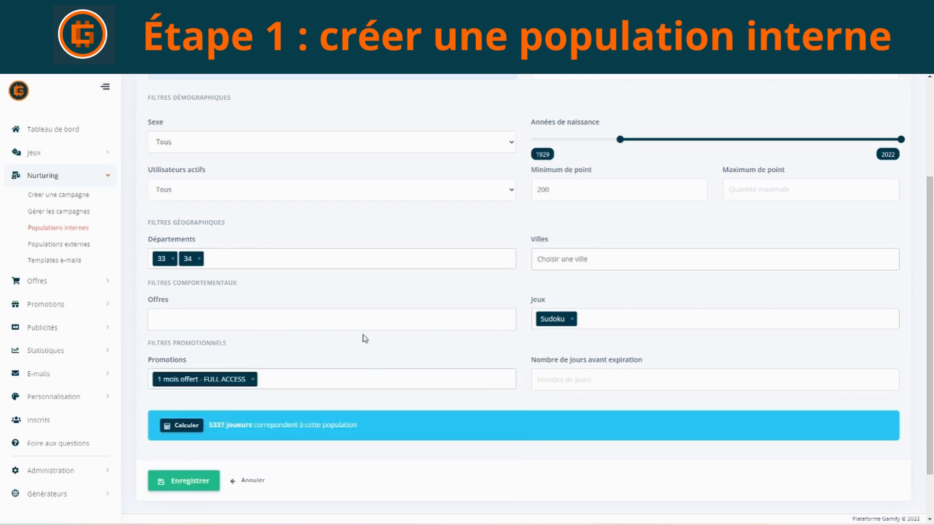
{"action": "left_click", "coordinate": [550, 383]}
{"action": "type", "text": "4"}
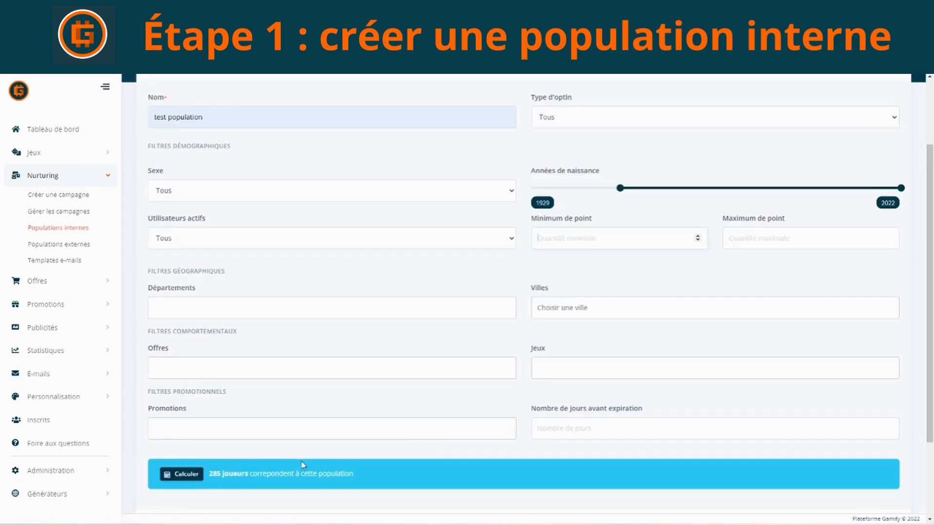
Calculate the number of players matching the current filters and save the population.
{"action": "left_click", "coordinate": [195, 475]}
{"action": "scroll", "coordinate": [417, 421], "scroll_direction": "down", "scroll_amount": 1}
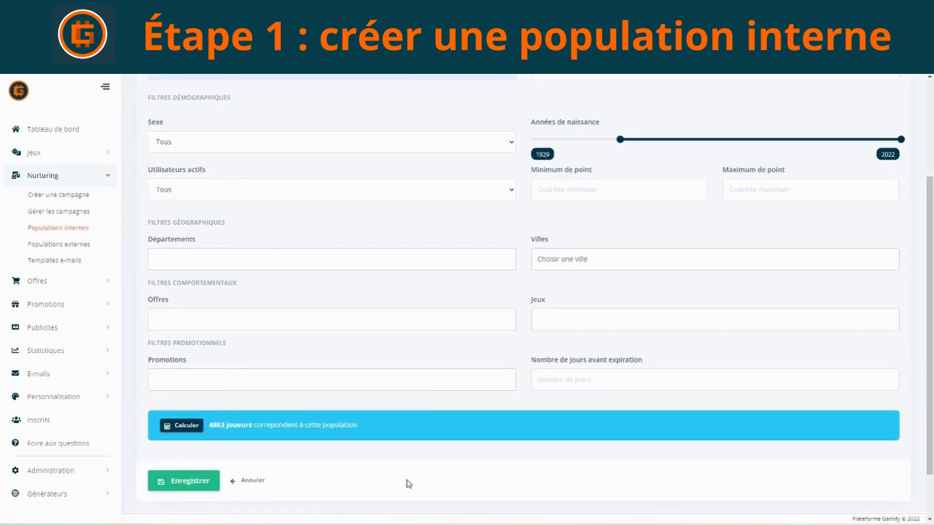
{"action": "left_click", "coordinate": [195, 483]}
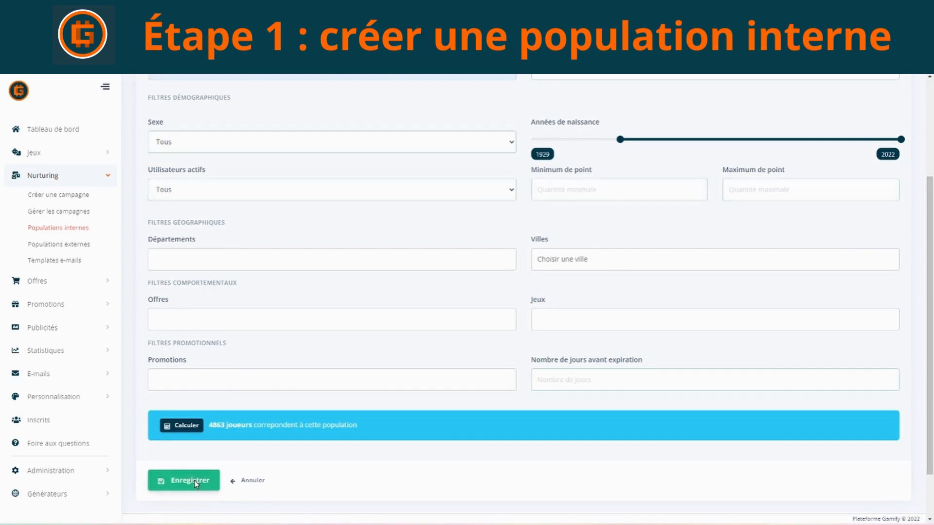
{"action": "left_click_drag", "start_coordinate": [267, 165], "coordinate": [166, 172]}
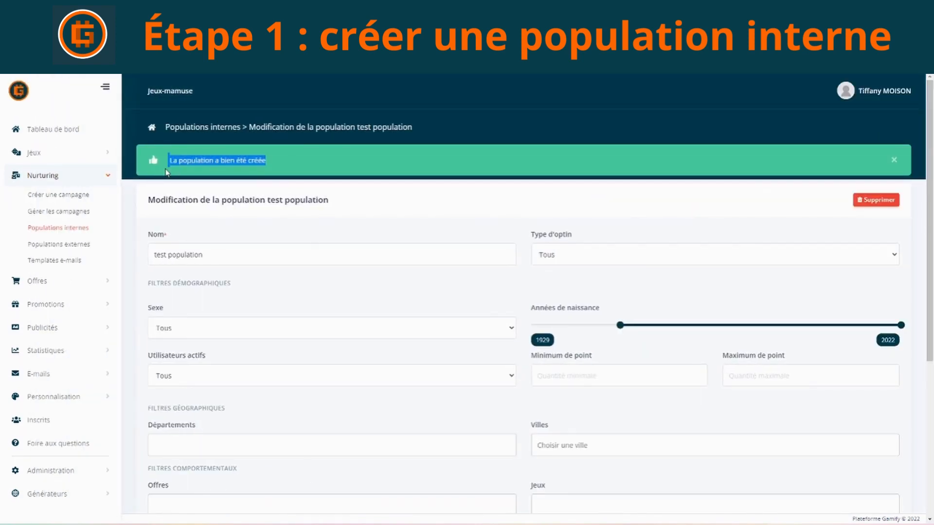
Return to the internal populations list and open the last "test population" entry for editing.
{"action": "left_click", "coordinate": [349, 162]}
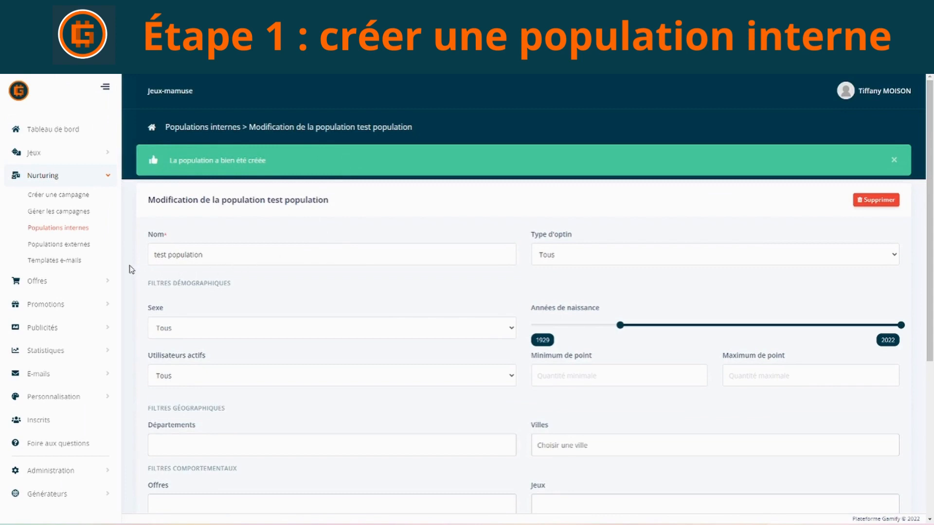
{"action": "left_click", "coordinate": [72, 232]}
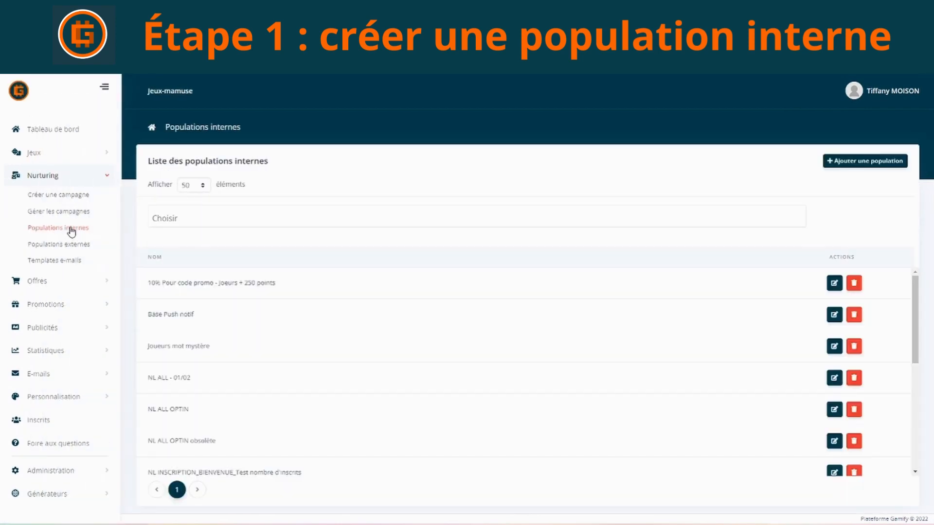
{"action": "scroll", "coordinate": [466, 374], "scroll_direction": "down", "scroll_amount": 6}
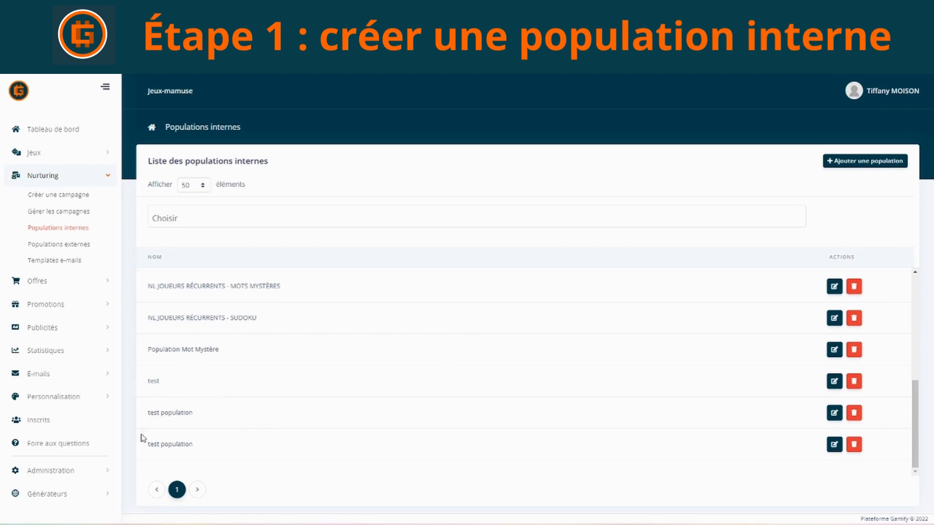
{"action": "left_click_drag", "start_coordinate": [148, 445], "coordinate": [217, 456]}
{"action": "left_click", "coordinate": [739, 448]}
{"action": "left_click", "coordinate": [834, 444]}
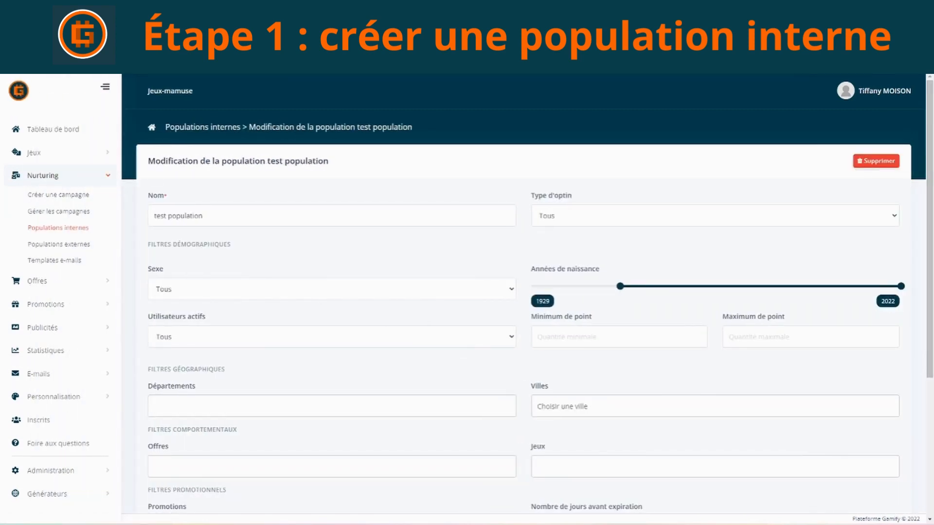
Go back to the internal populations list, start deleting the last "test population" entry and cancel the deletion.
{"action": "key", "text": "alt+Left"}
{"action": "scroll", "coordinate": [866, 459], "scroll_direction": "down", "scroll_amount": 5}
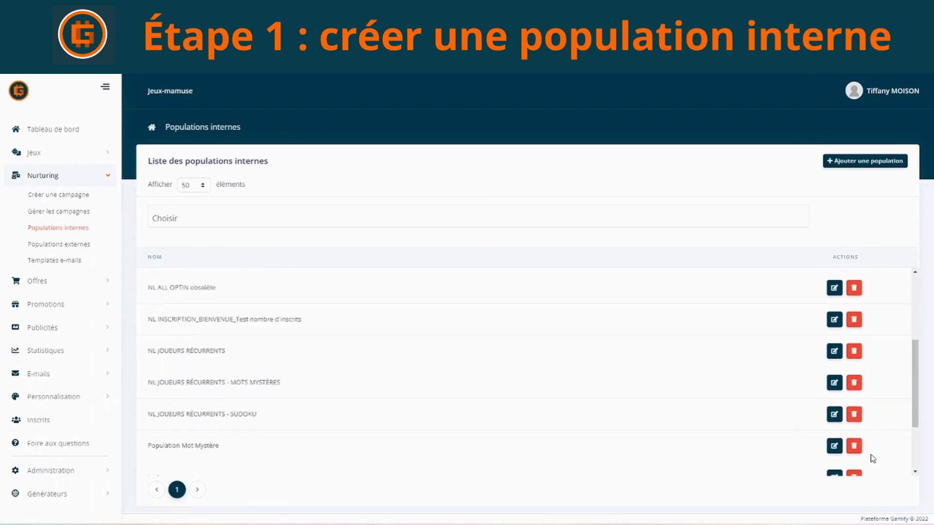
{"action": "left_click", "coordinate": [856, 447]}
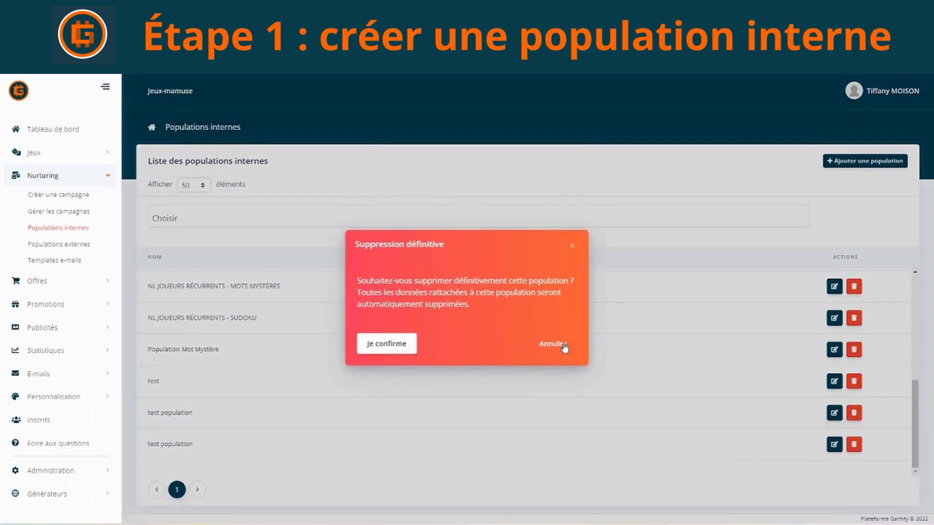
{"action": "left_click", "coordinate": [559, 345]}
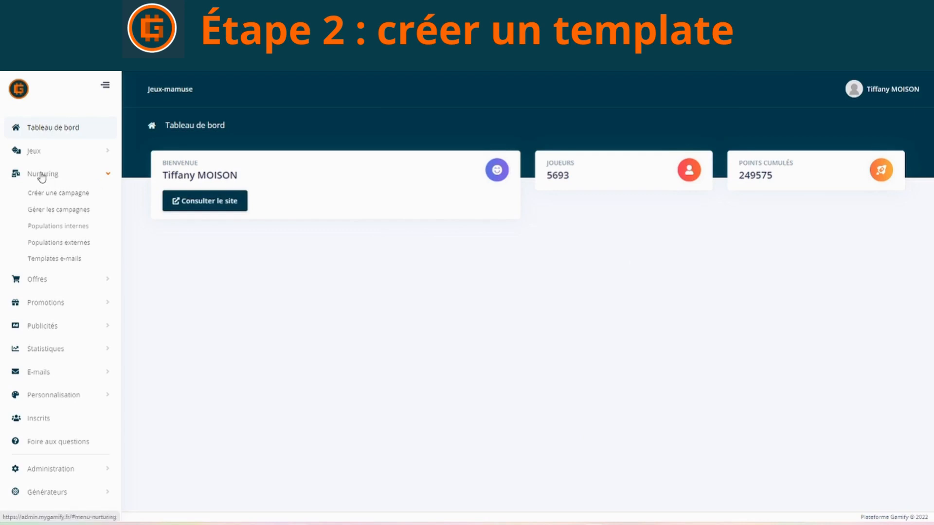
Open the Nurturing e-mail templates list and look through the names and subjects of the existing templates.
{"action": "left_click", "coordinate": [64, 259]}
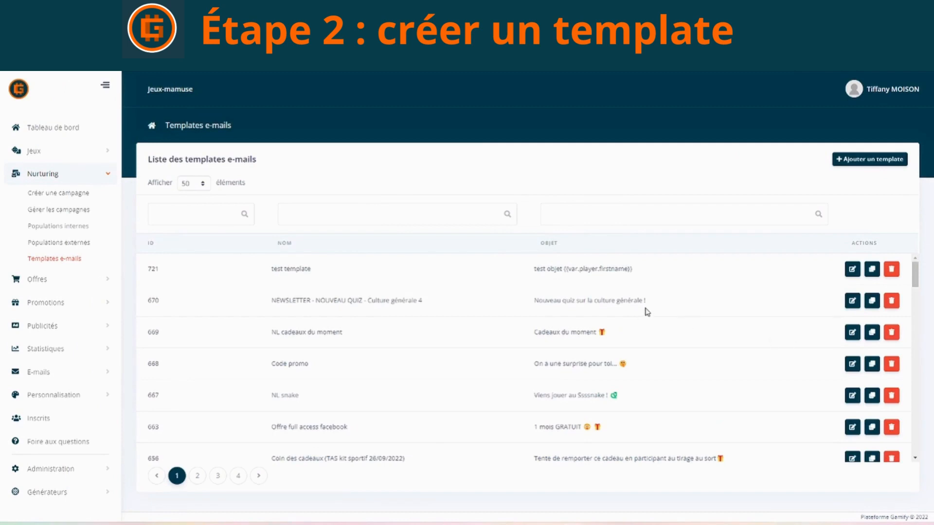
{"action": "scroll", "coordinate": [603, 313], "scroll_direction": "down", "scroll_amount": 4}
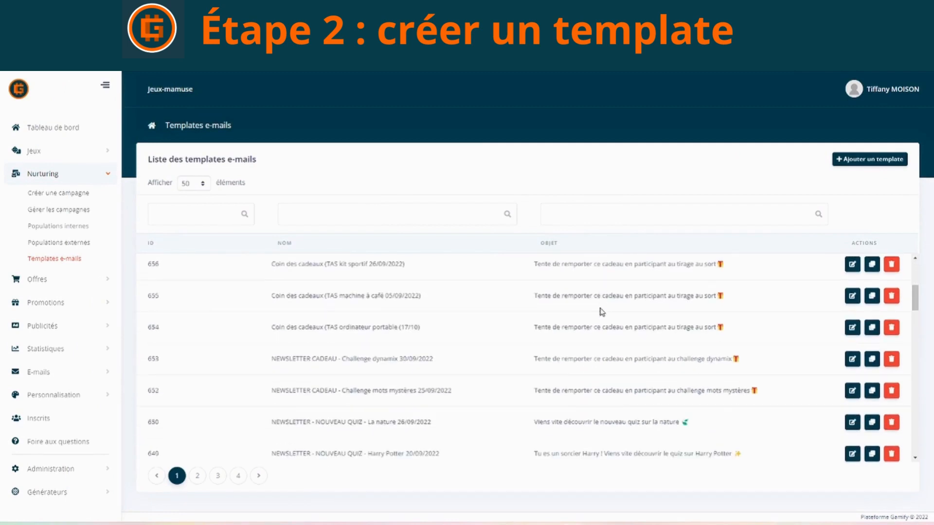
{"action": "scroll", "coordinate": [598, 362], "scroll_direction": "up", "scroll_amount": 4}
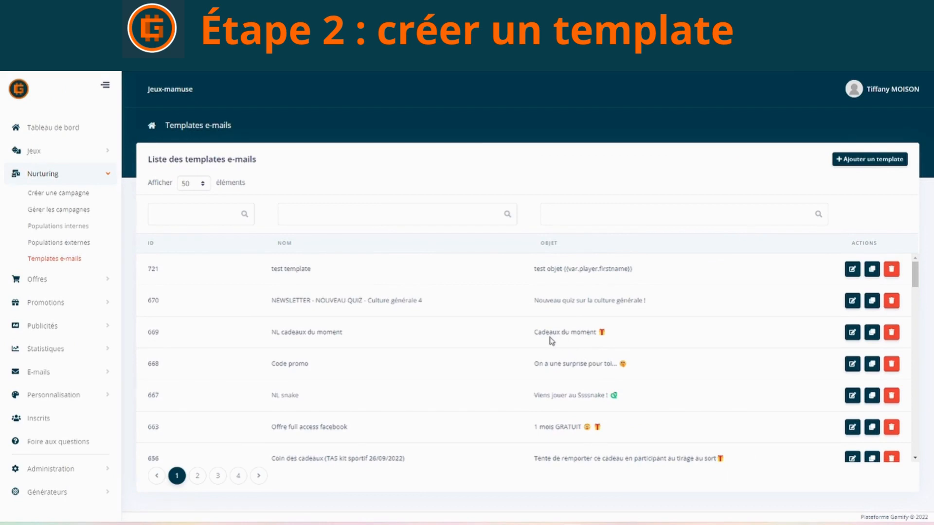
{"action": "scroll", "coordinate": [456, 358], "scroll_direction": "down", "scroll_amount": 1}
{"action": "scroll", "coordinate": [458, 358], "scroll_direction": "down", "scroll_amount": 4}
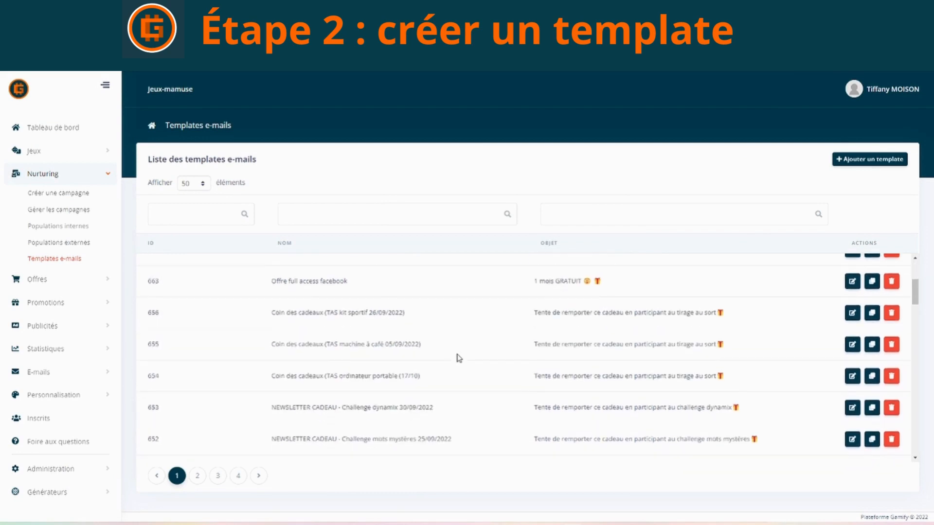
{"action": "scroll", "coordinate": [462, 359], "scroll_direction": "up", "scroll_amount": 5}
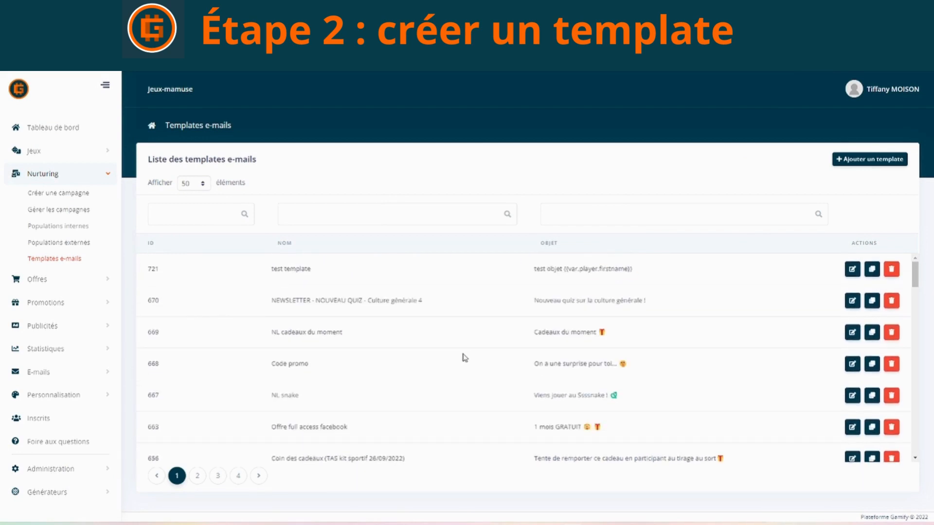
{"action": "scroll", "coordinate": [472, 351], "scroll_direction": "down", "scroll_amount": 5}
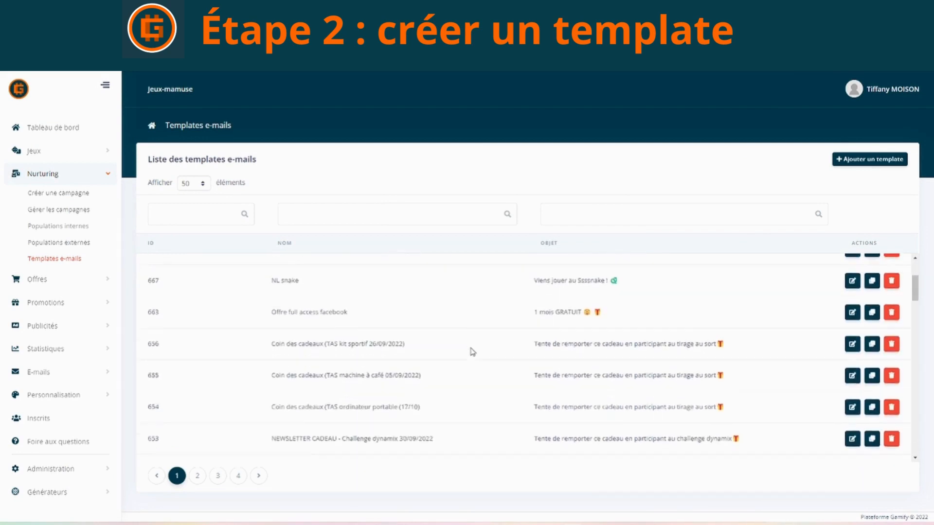
{"action": "scroll", "coordinate": [471, 352], "scroll_direction": "up", "scroll_amount": 5}
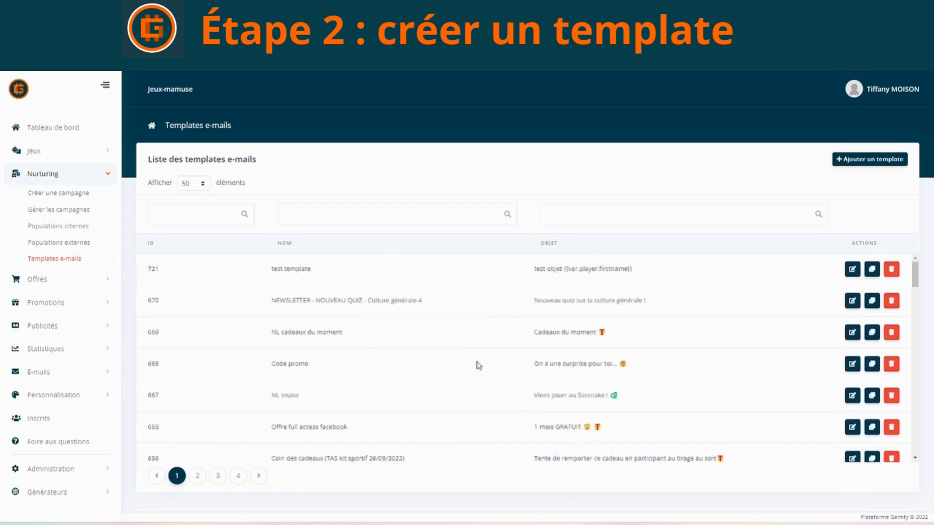
Try the search filters of the e-mail templates list, filter the names by "templ", and clear the filter again.
{"action": "left_click", "coordinate": [203, 213]}
{"action": "left_click", "coordinate": [345, 213]}
{"action": "left_click", "coordinate": [601, 214]}
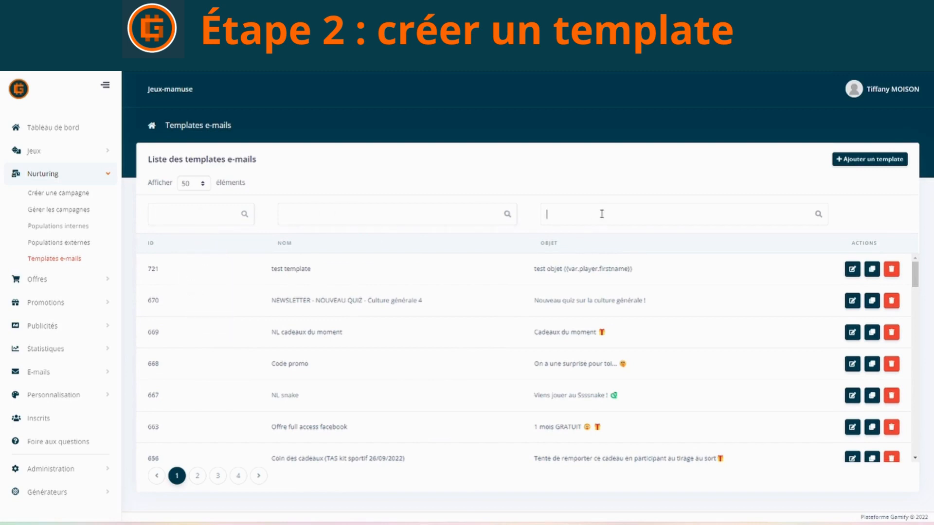
{"action": "left_click", "coordinate": [187, 209]}
{"action": "left_click", "coordinate": [329, 211]}
{"action": "left_click", "coordinate": [539, 213]}
{"action": "left_click", "coordinate": [321, 220]}
{"action": "type", "text": "templ"}
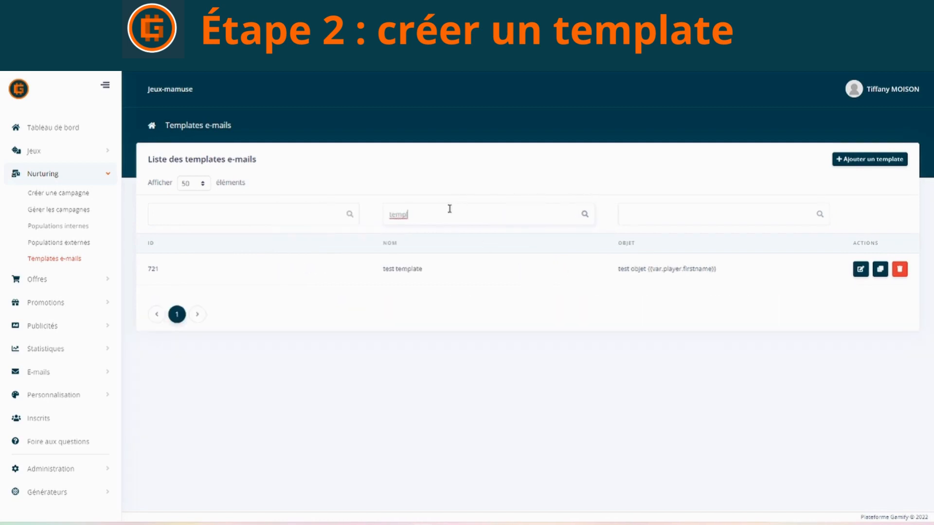
{"action": "left_click_drag", "start_coordinate": [448, 210], "coordinate": [346, 217]}
{"action": "key", "text": "BackSpace"}
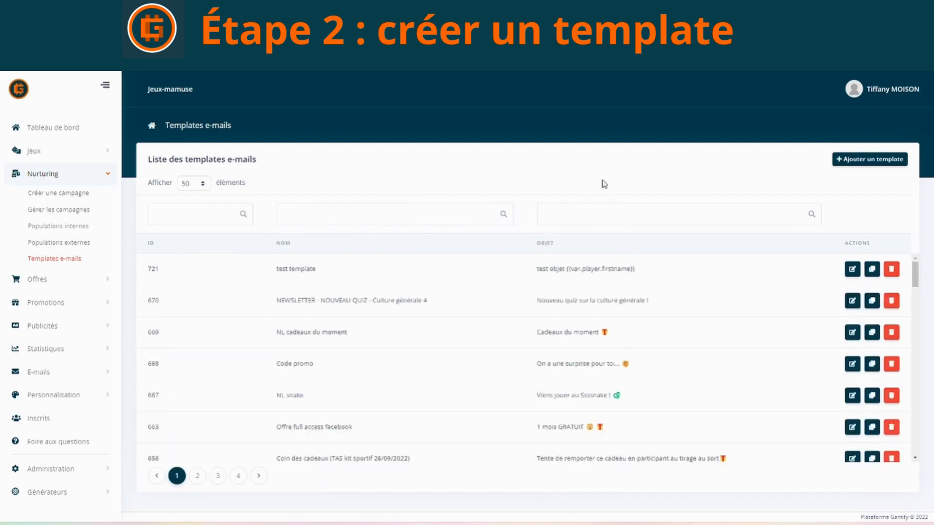
Start a new e-mail template named "test template" with the subject "test objet".
{"action": "left_click", "coordinate": [856, 159]}
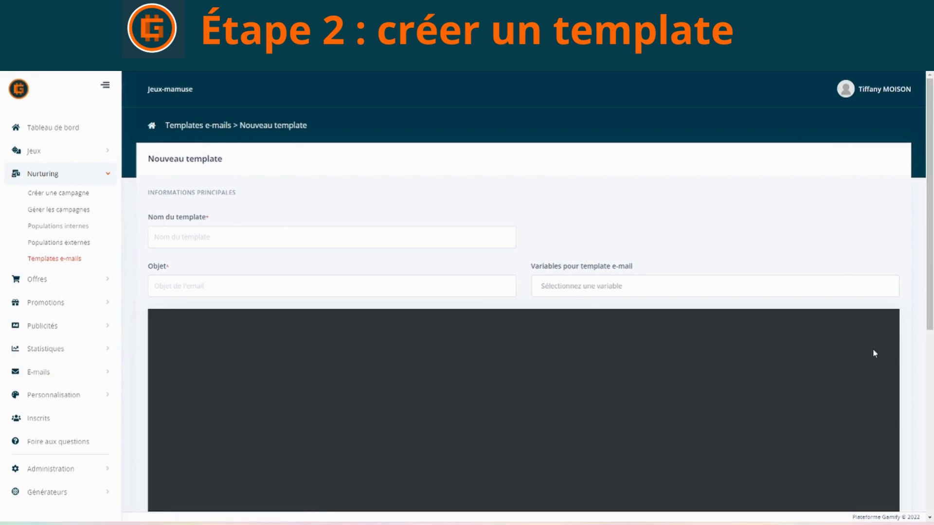
{"action": "scroll", "coordinate": [905, 405], "scroll_direction": "down", "scroll_amount": 2}
{"action": "scroll", "coordinate": [906, 404], "scroll_direction": "down", "scroll_amount": 2}
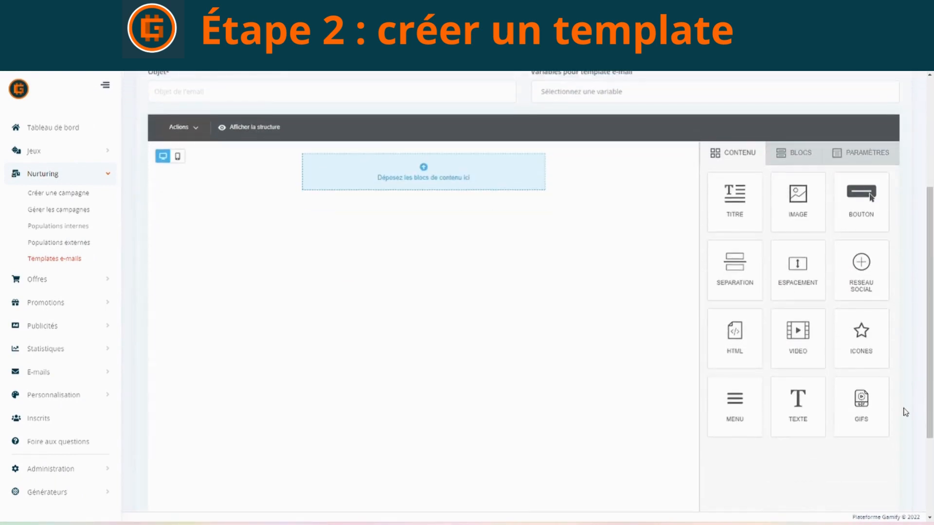
{"action": "scroll", "coordinate": [900, 410], "scroll_direction": "up", "scroll_amount": 3}
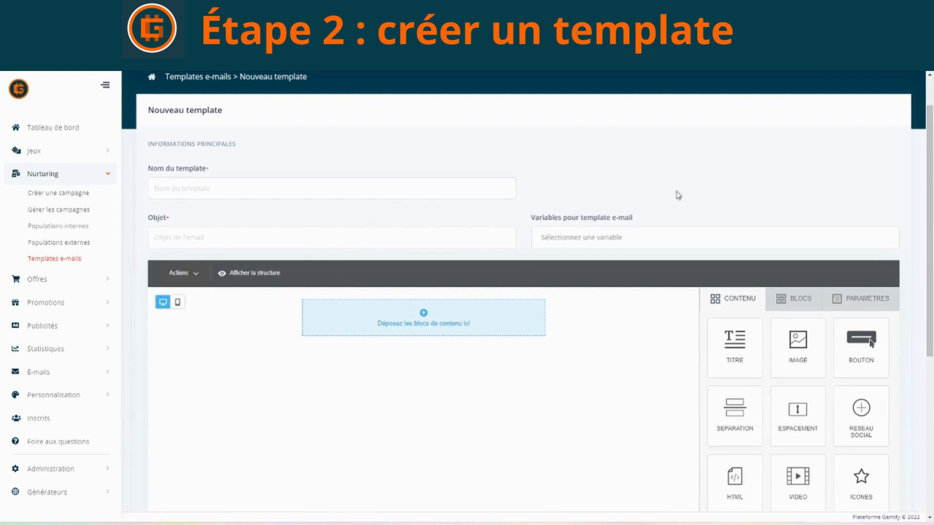
{"action": "left_click", "coordinate": [195, 186]}
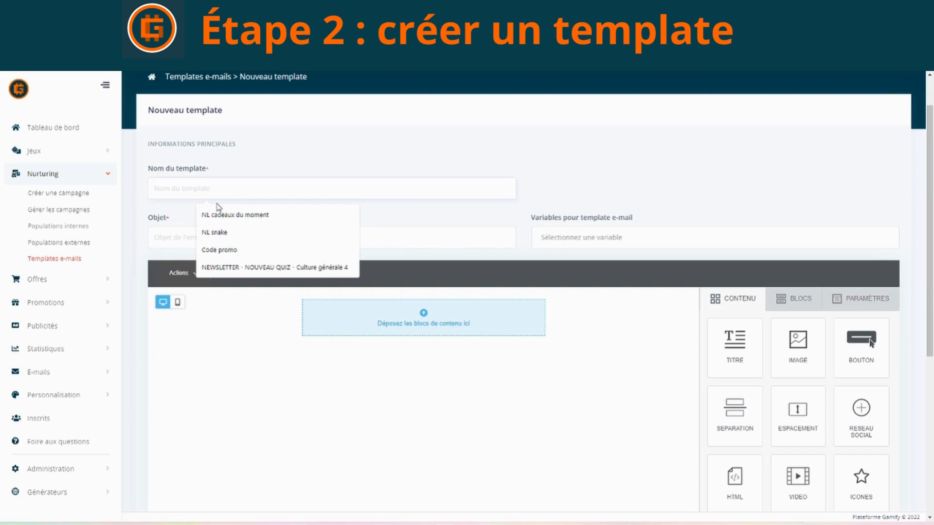
{"action": "type", "text": "test template"}
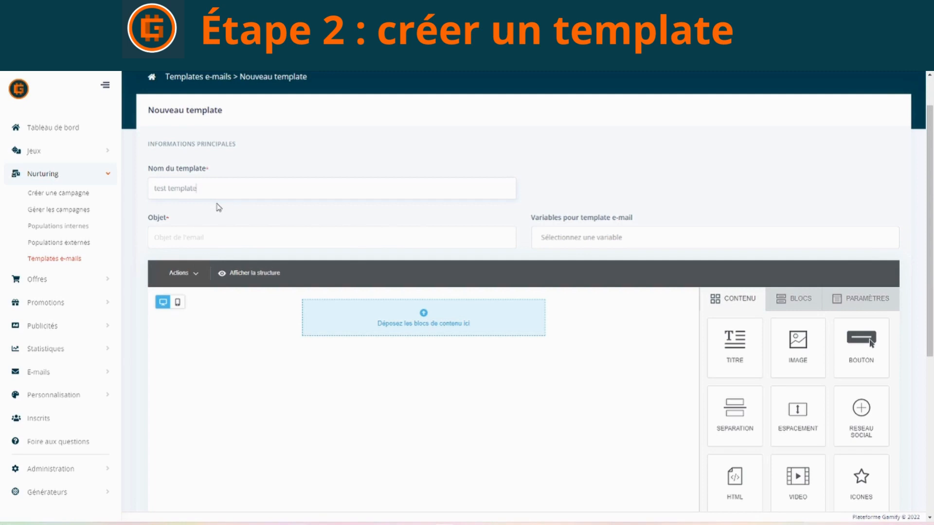
{"action": "left_click", "coordinate": [177, 230]}
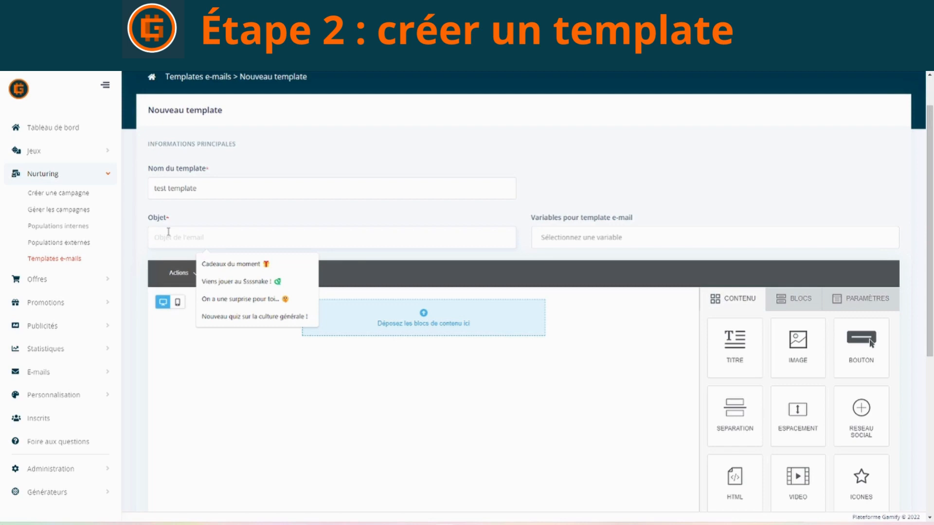
{"action": "type", "text": "test objet"}
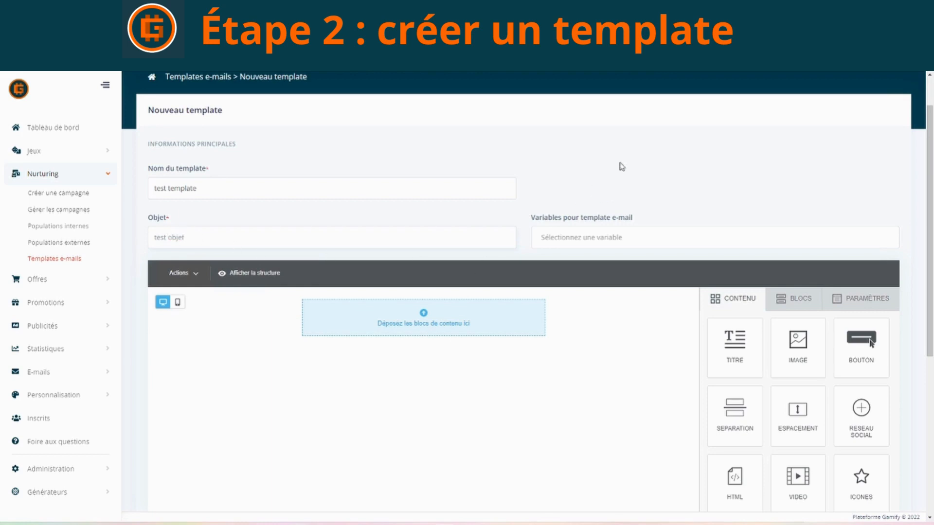
Lay out the e-mail body with a full-width row and, below it, a row with a narrow first column and a wide second column.
{"action": "scroll", "coordinate": [625, 375], "scroll_direction": "down", "scroll_amount": 2}
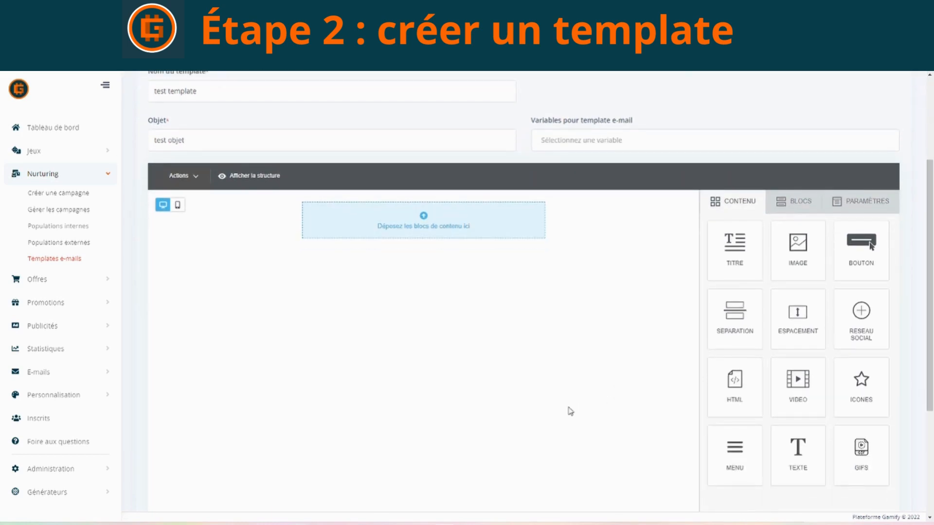
{"action": "scroll", "coordinate": [571, 411], "scroll_direction": "down", "scroll_amount": 2}
{"action": "scroll", "coordinate": [567, 396], "scroll_direction": "up", "scroll_amount": 2}
{"action": "left_click", "coordinate": [790, 212]}
{"action": "scroll", "coordinate": [809, 292], "scroll_direction": "down", "scroll_amount": 3}
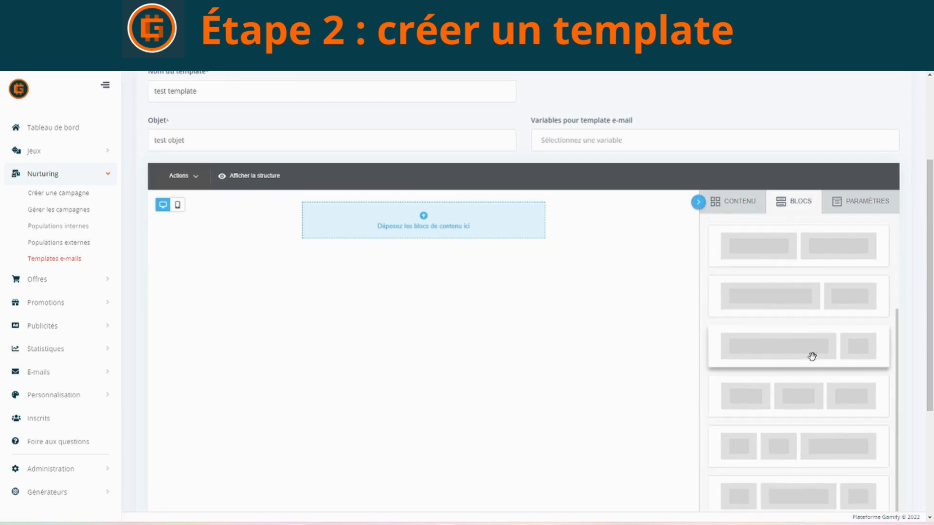
{"action": "scroll", "coordinate": [817, 389], "scroll_direction": "up", "scroll_amount": 3}
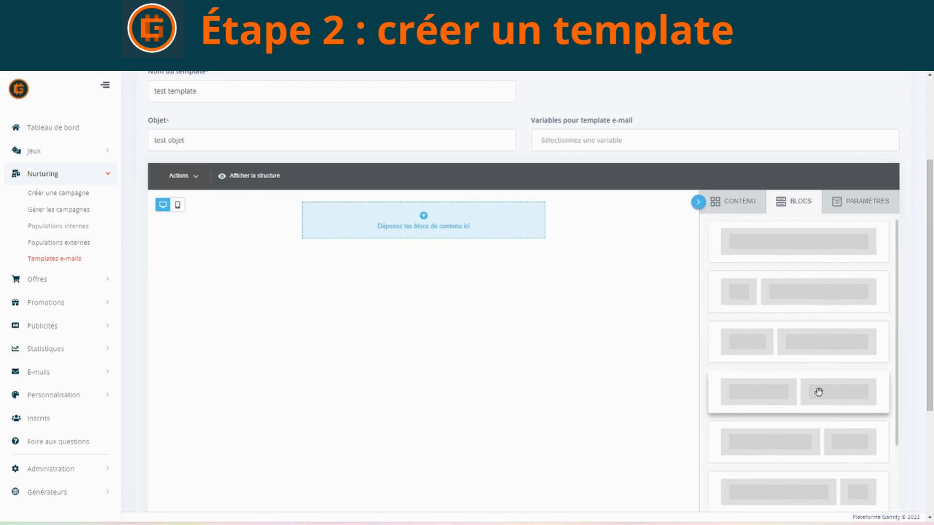
{"action": "left_click_drag", "start_coordinate": [744, 252], "coordinate": [438, 247]}
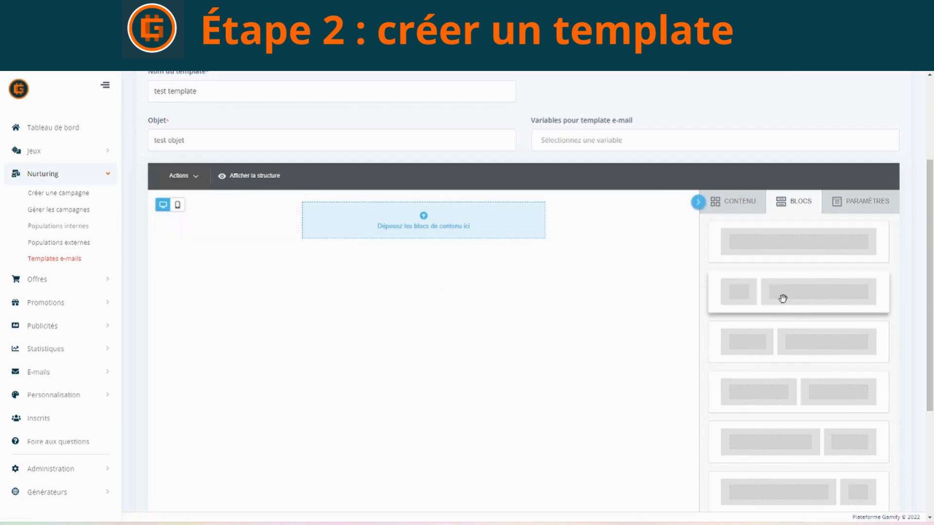
{"action": "left_click_drag", "start_coordinate": [783, 298], "coordinate": [397, 235]}
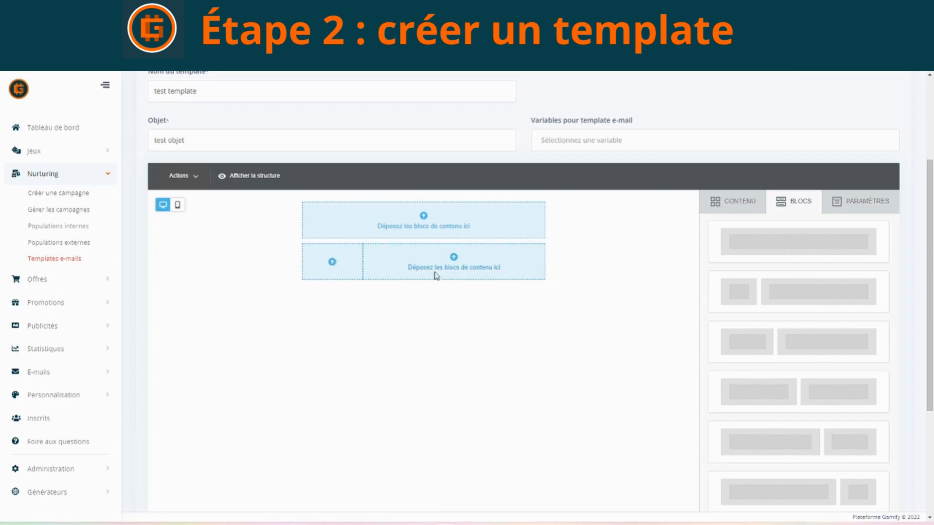
Add a row of two equal columns and, beneath it, a row of three equal columns to the e-mail body.
{"action": "left_click_drag", "start_coordinate": [798, 398], "coordinate": [369, 277]}
{"action": "scroll", "coordinate": [788, 377], "scroll_direction": "down", "scroll_amount": 4}
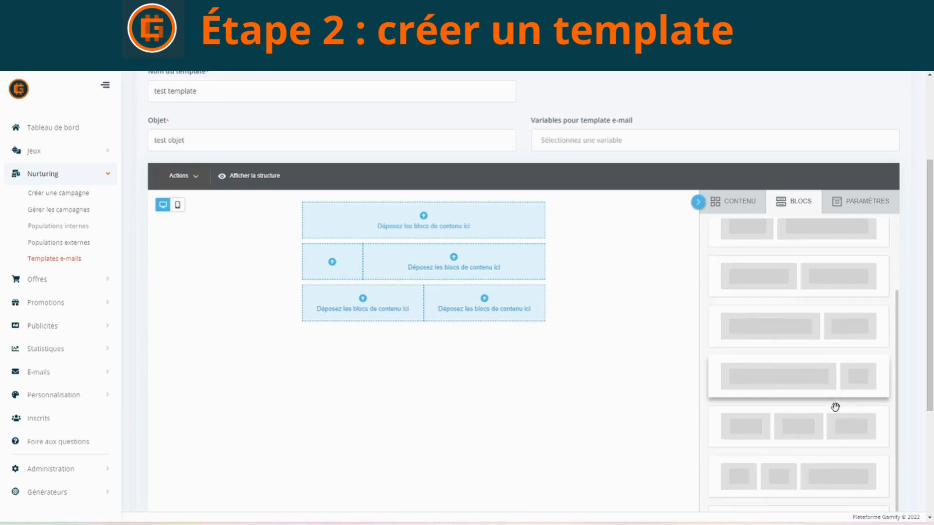
{"action": "left_click_drag", "start_coordinate": [762, 351], "coordinate": [427, 325]}
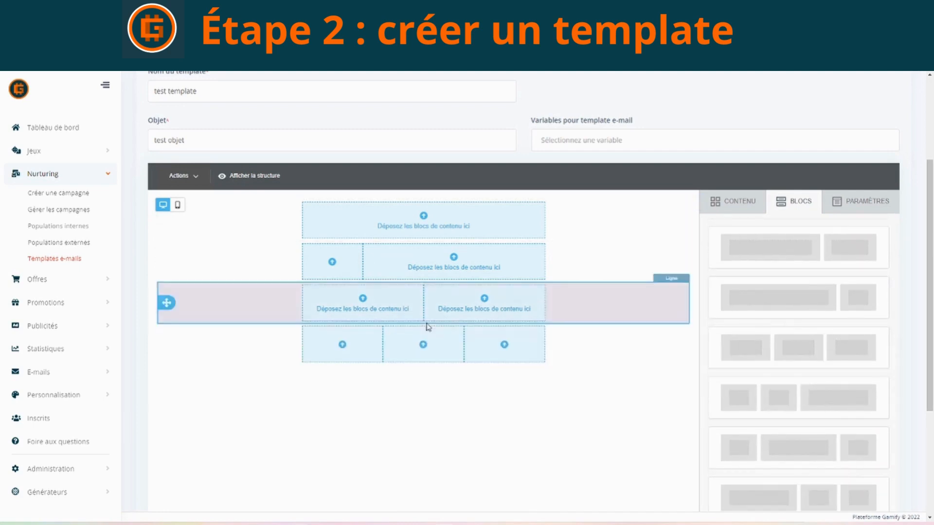
{"action": "scroll", "coordinate": [584, 450], "scroll_direction": "up", "scroll_amount": 2}
{"action": "scroll", "coordinate": [584, 450], "scroll_direction": "down", "scroll_amount": 2}
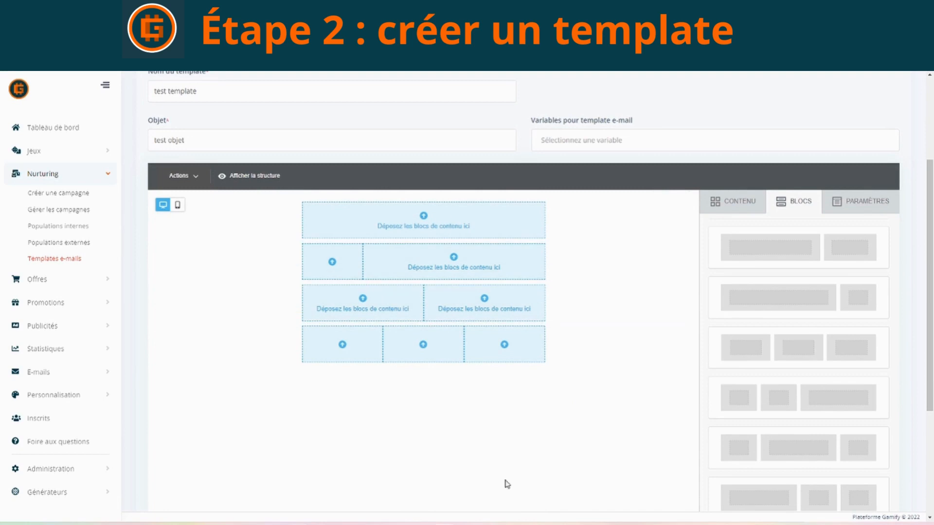
Place an image block in the full-width first row of the e-mail body and browse the stored images for it.
{"action": "left_click", "coordinate": [729, 201]}
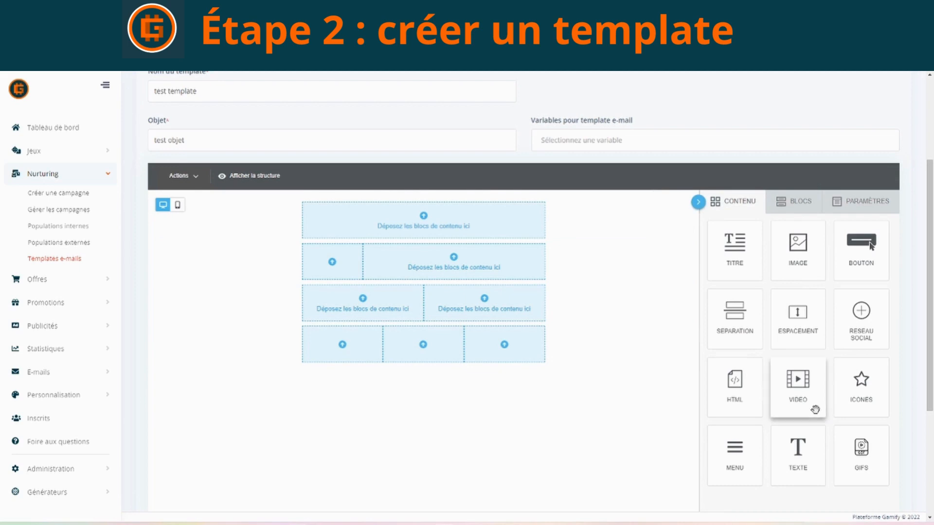
{"action": "left_click_drag", "start_coordinate": [797, 252], "coordinate": [429, 218]}
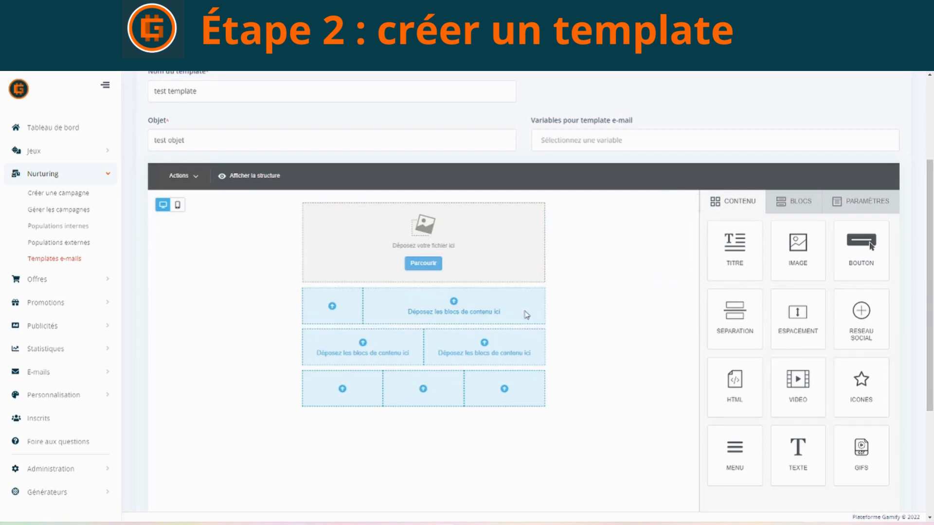
{"action": "left_click", "coordinate": [418, 265]}
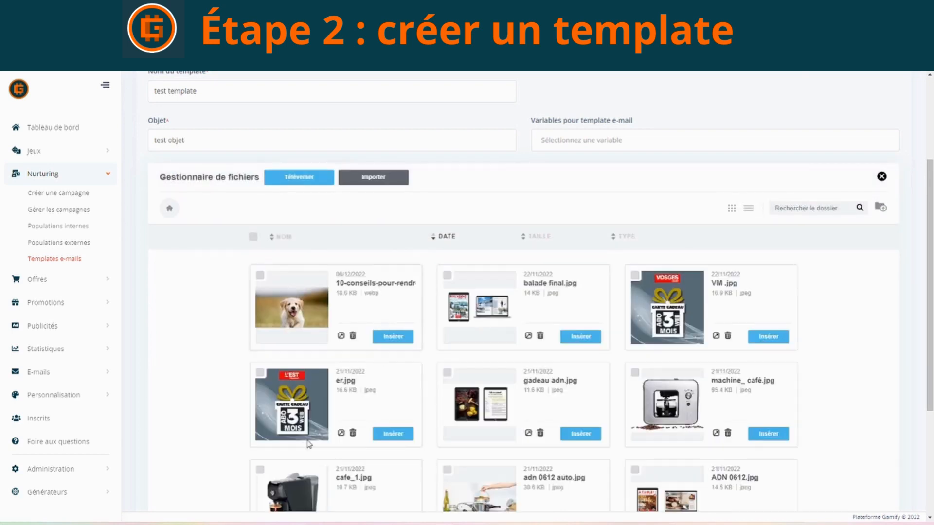
{"action": "scroll", "coordinate": [778, 425], "scroll_direction": "down", "scroll_amount": 3}
{"action": "scroll", "coordinate": [857, 444], "scroll_direction": "down", "scroll_amount": 2}
{"action": "scroll", "coordinate": [873, 448], "scroll_direction": "up", "scroll_amount": 3}
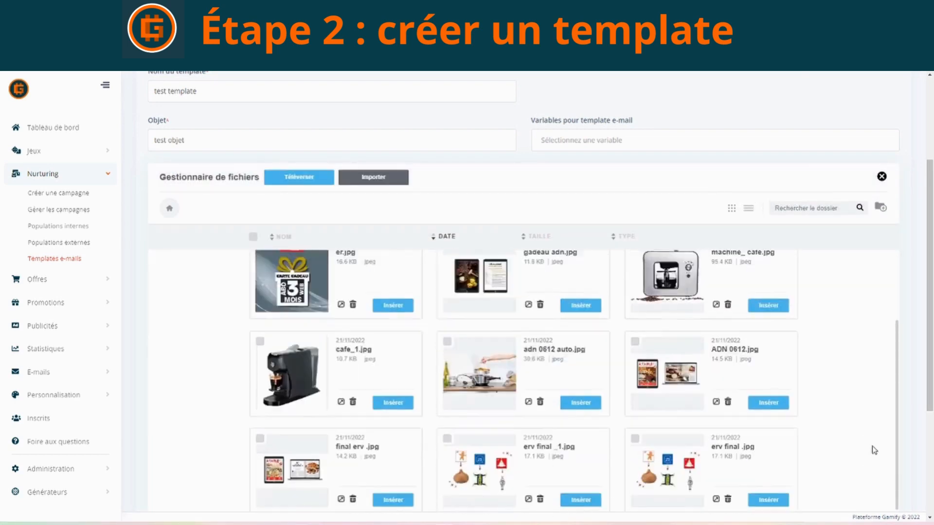
{"action": "scroll", "coordinate": [915, 437], "scroll_direction": "down", "scroll_amount": 6}
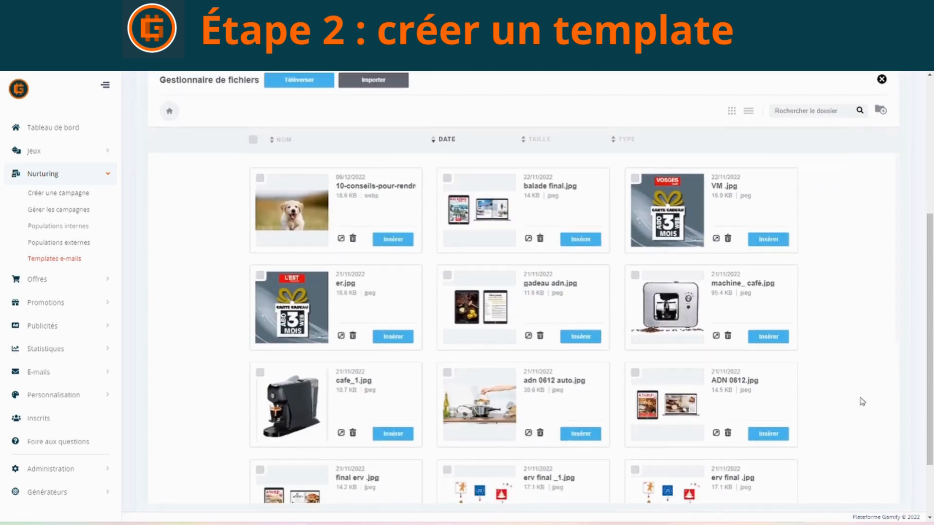
{"action": "scroll", "coordinate": [829, 450], "scroll_direction": "up", "scroll_amount": 5}
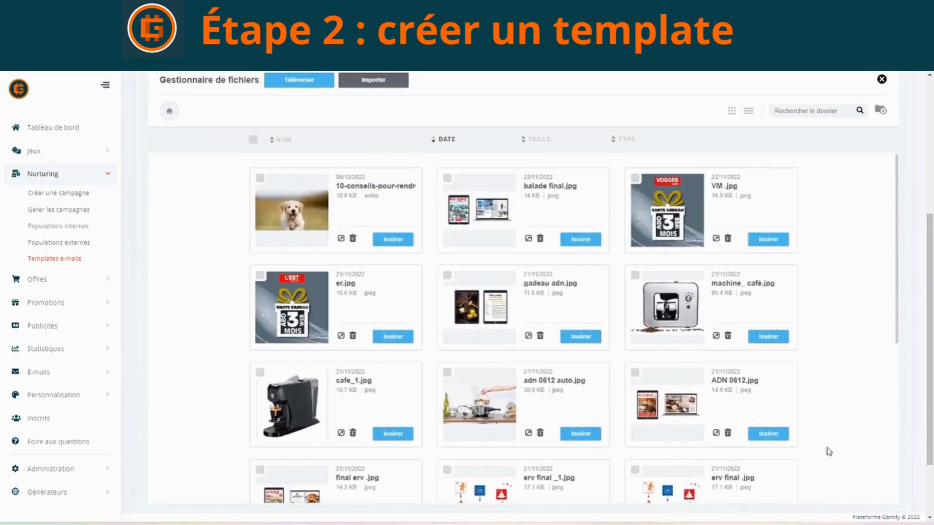
{"action": "scroll", "coordinate": [828, 451], "scroll_direction": "up", "scroll_amount": 1}
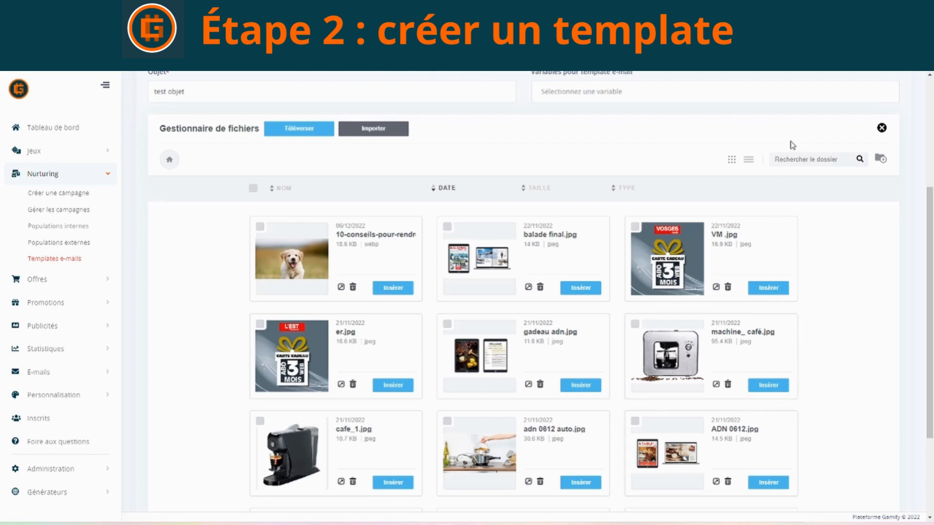
Search the stored files for "header" and insert the 93.6 KB GIF "Copie de Header NL Jeux M'amuse" into the image block.
{"action": "left_click", "coordinate": [808, 161]}
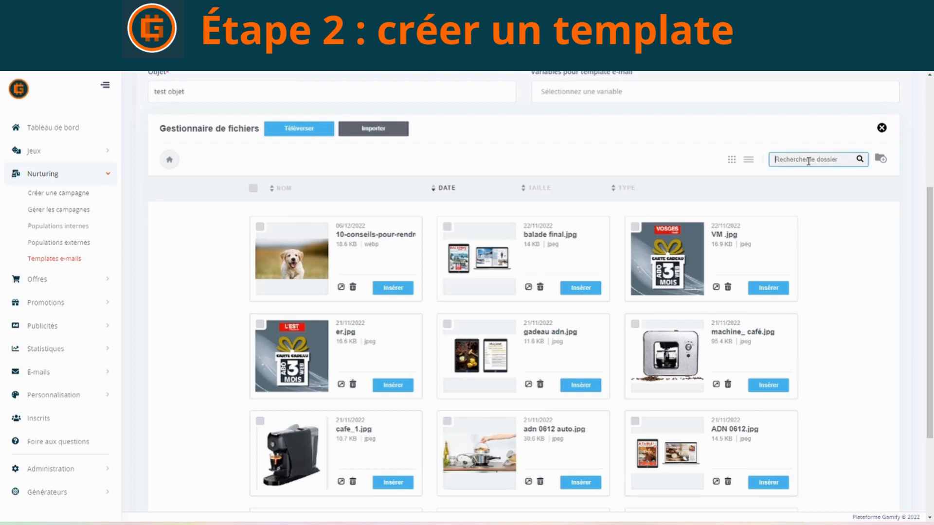
{"action": "type", "text": "header"}
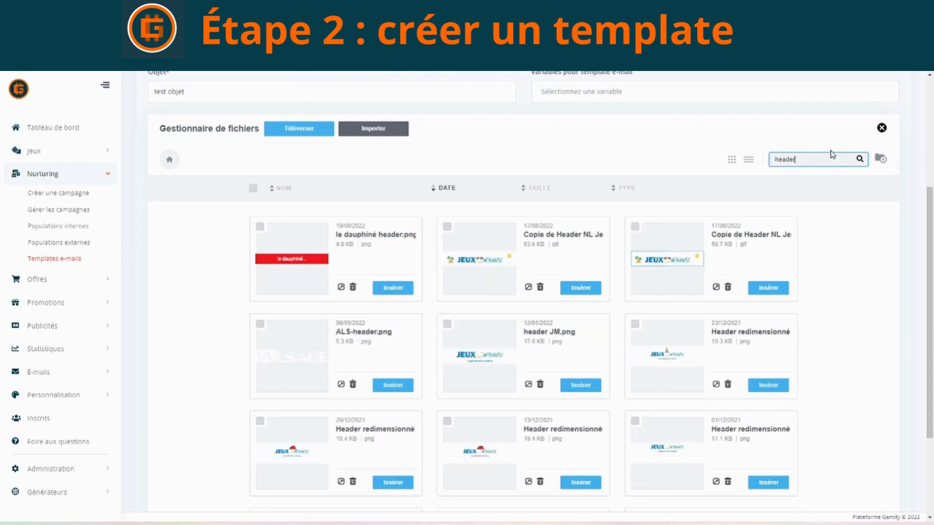
{"action": "left_click", "coordinate": [580, 288]}
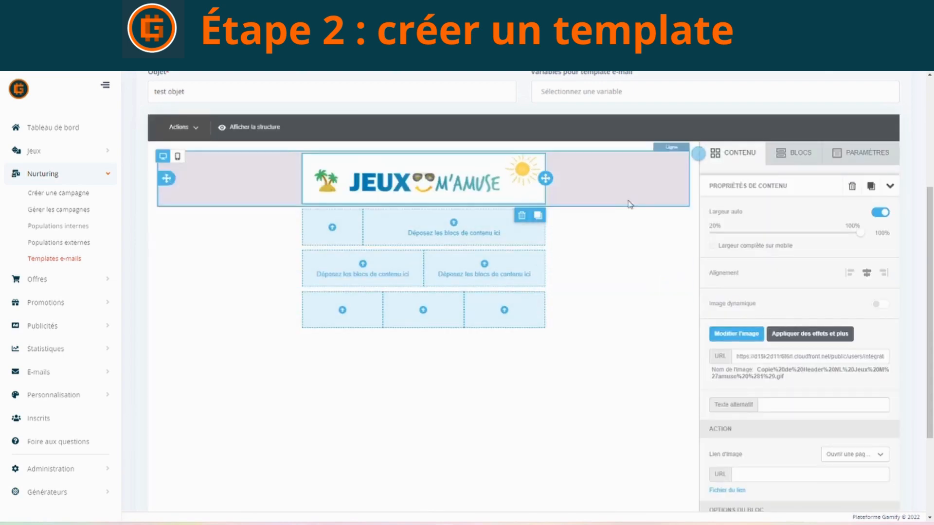
Add a full-width row at the end of the e-mail body and place an image block in it.
{"action": "left_click", "coordinate": [806, 155]}
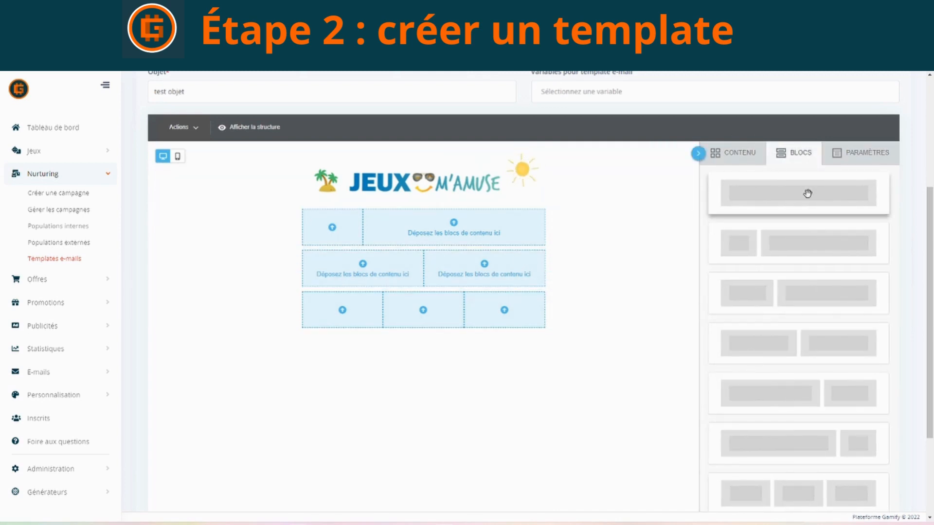
{"action": "left_click_drag", "start_coordinate": [793, 197], "coordinate": [427, 332]}
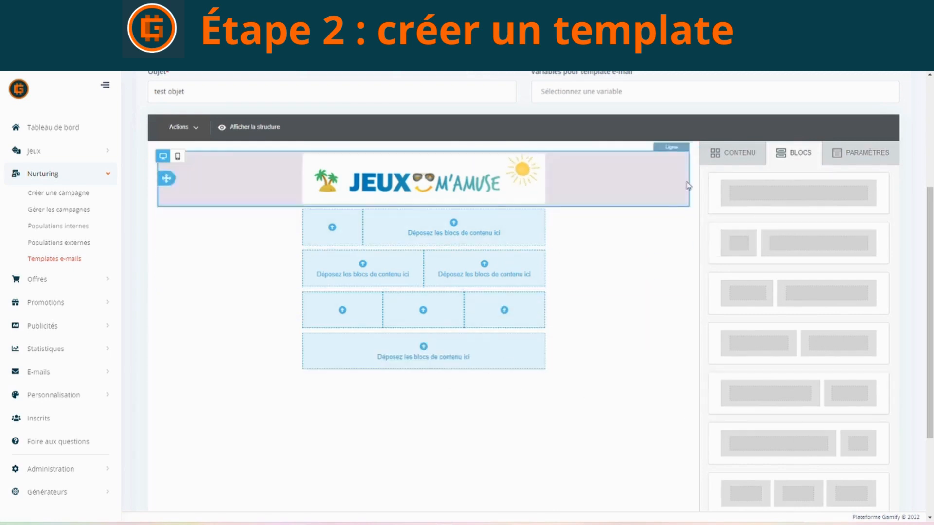
{"action": "left_click", "coordinate": [735, 152]}
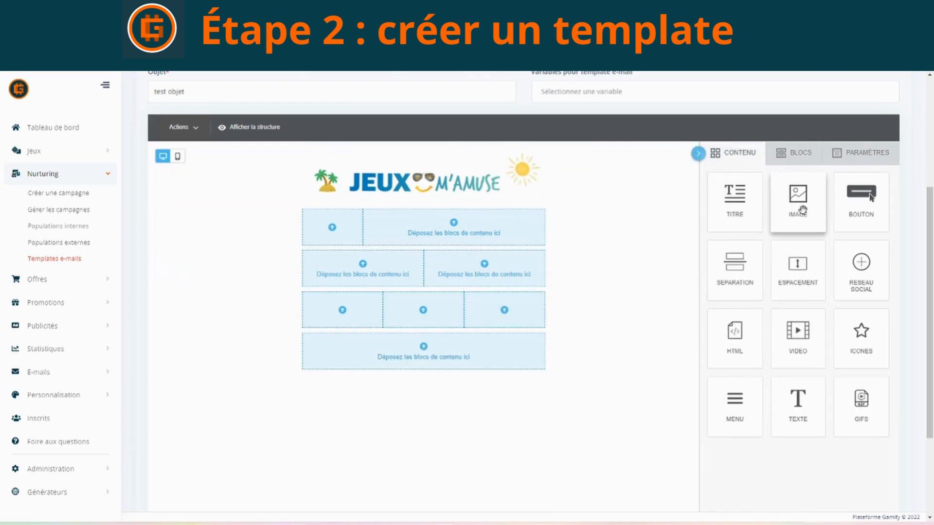
{"action": "left_click_drag", "start_coordinate": [802, 210], "coordinate": [428, 370]}
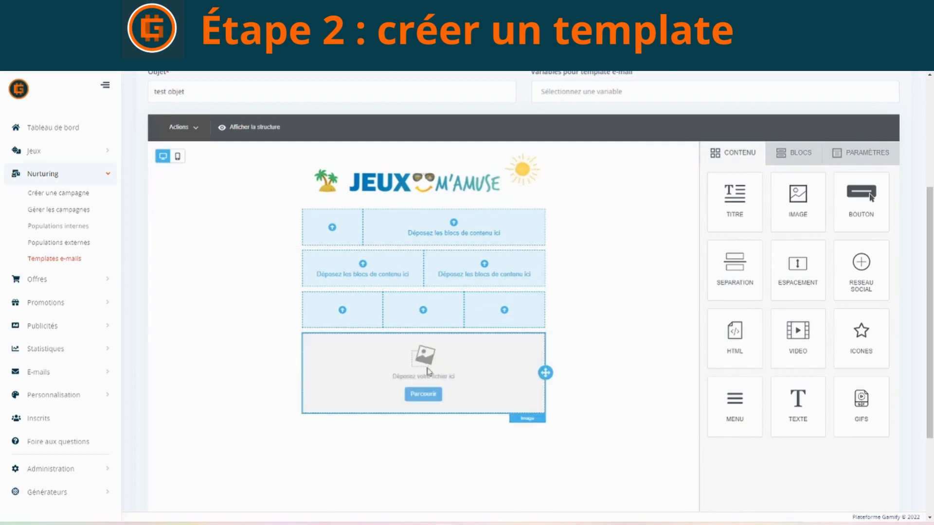
Search the stored files for "footer" and insert the 14.4 KB dark blue Jeux M'amuse footer into the last row's image block.
{"action": "left_click", "coordinate": [421, 395]}
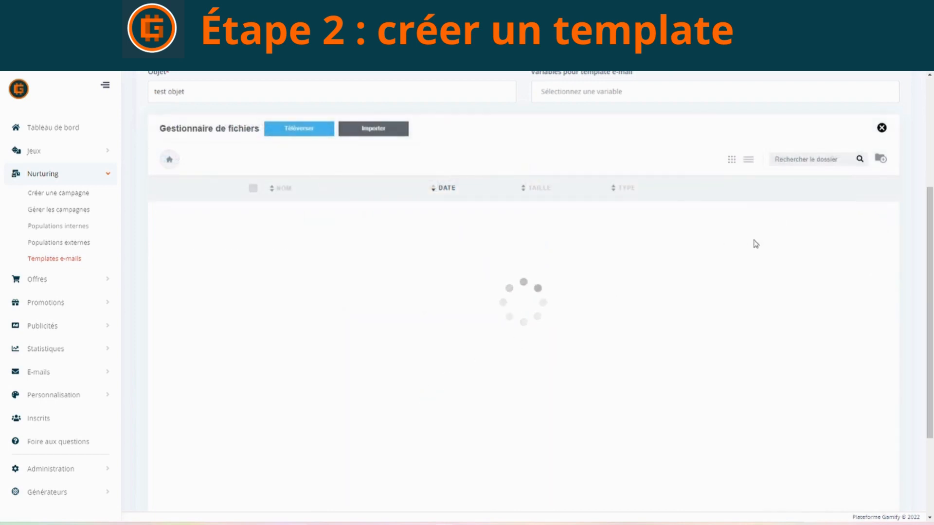
{"action": "left_click", "coordinate": [795, 161]}
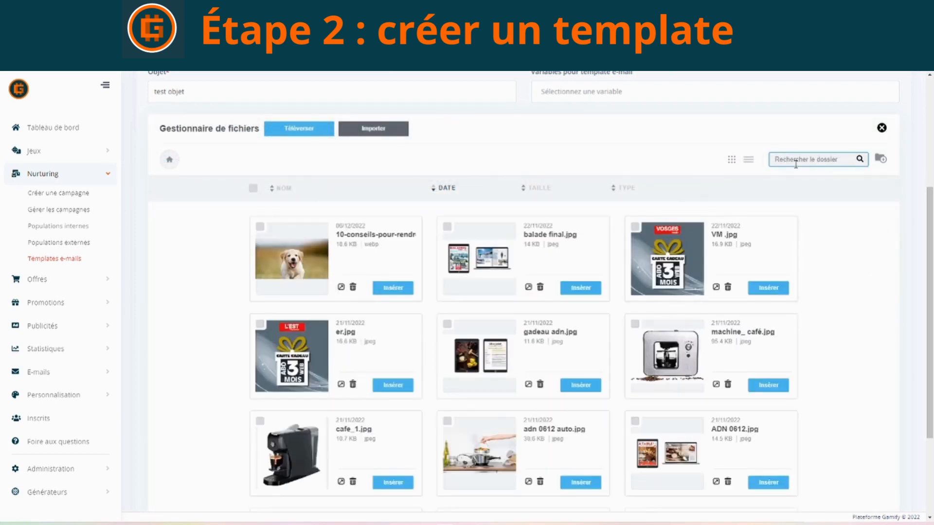
{"action": "type", "text": "footer"}
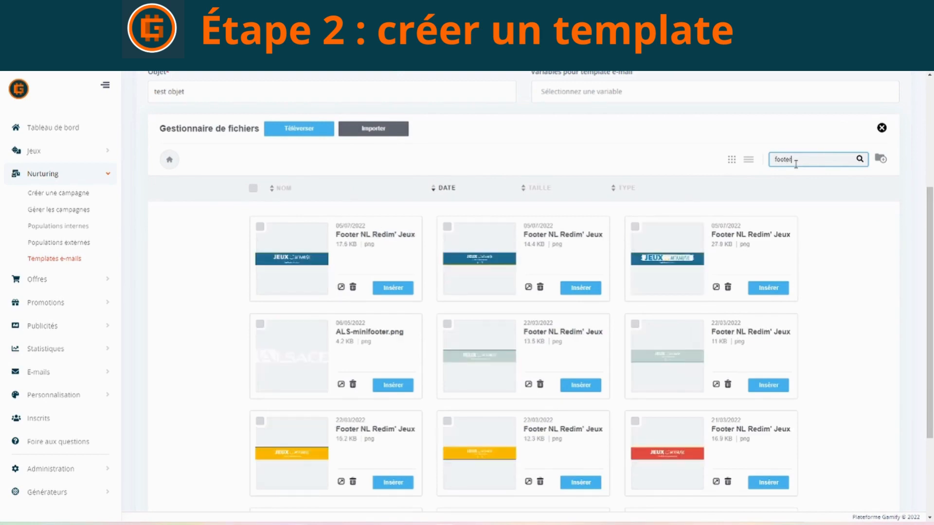
{"action": "left_click", "coordinate": [572, 288]}
{"action": "left_click", "coordinate": [428, 188]}
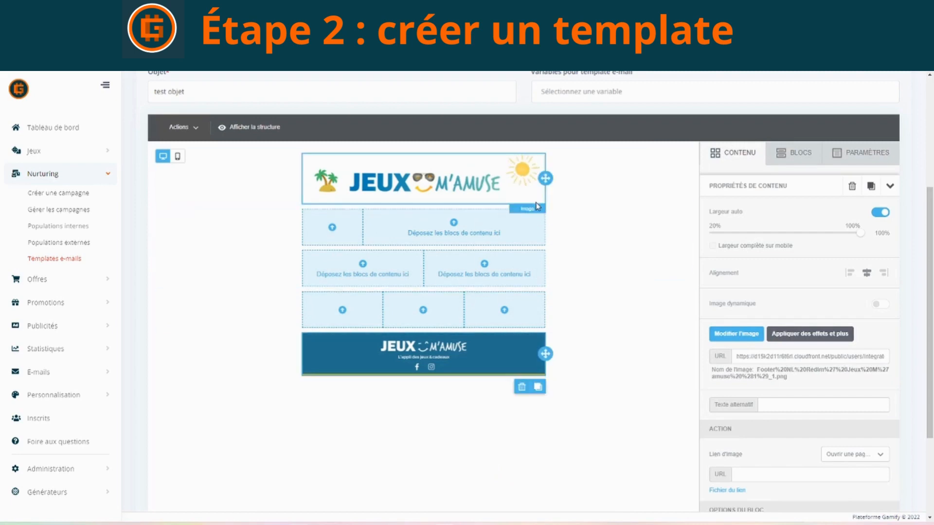
{"action": "left_click", "coordinate": [604, 329]}
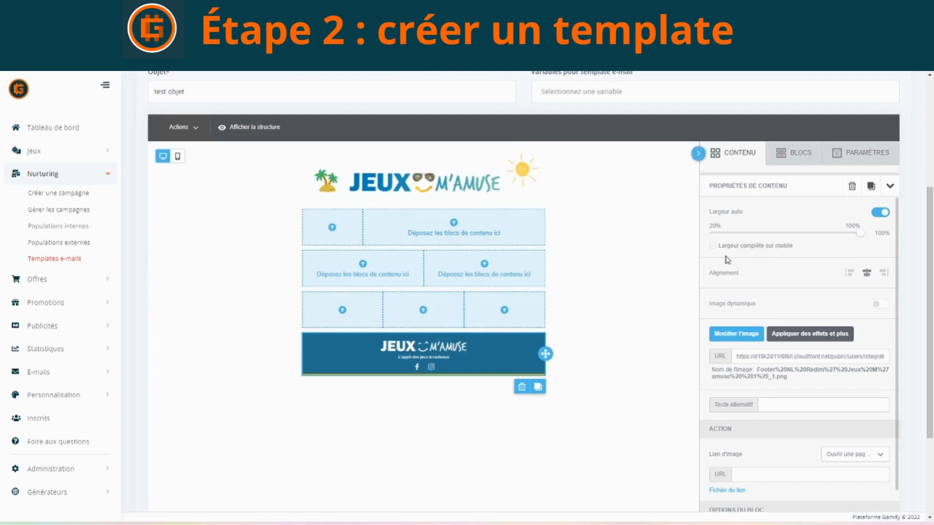
Place a title block in the wide column of the second row, reading "Nouveau mail" followed by a party-face emoji.
{"action": "left_click", "coordinate": [732, 156]}
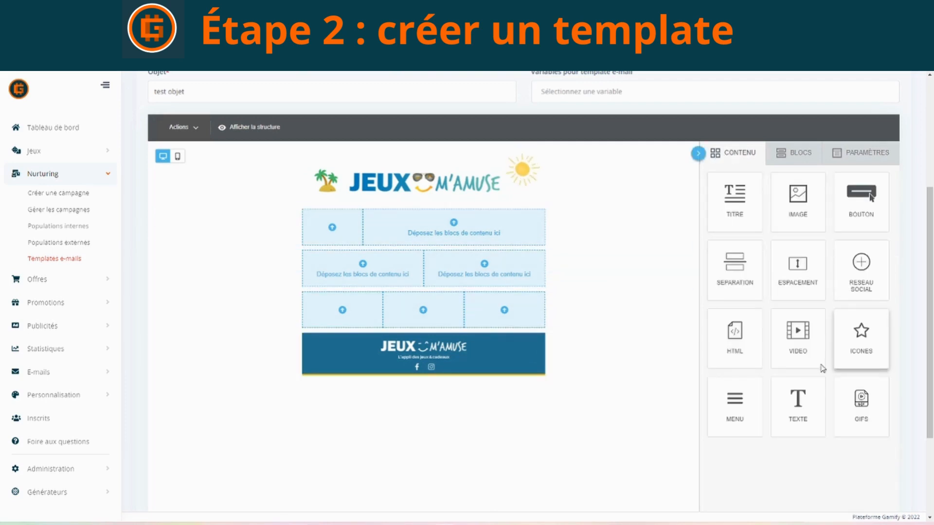
{"action": "left_click_drag", "start_coordinate": [755, 222], "coordinate": [438, 215]}
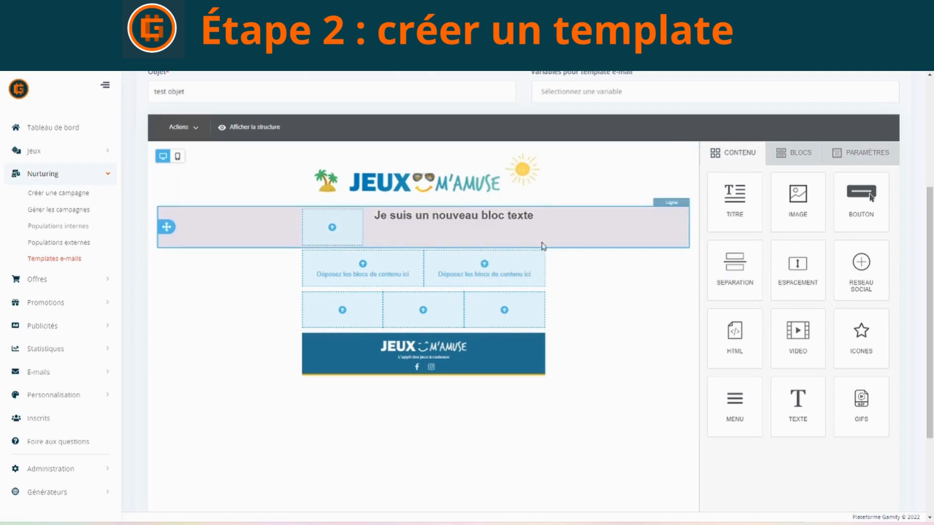
{"action": "left_click", "coordinate": [534, 216]}
{"action": "left_click_drag", "start_coordinate": [534, 216], "coordinate": [375, 220]}
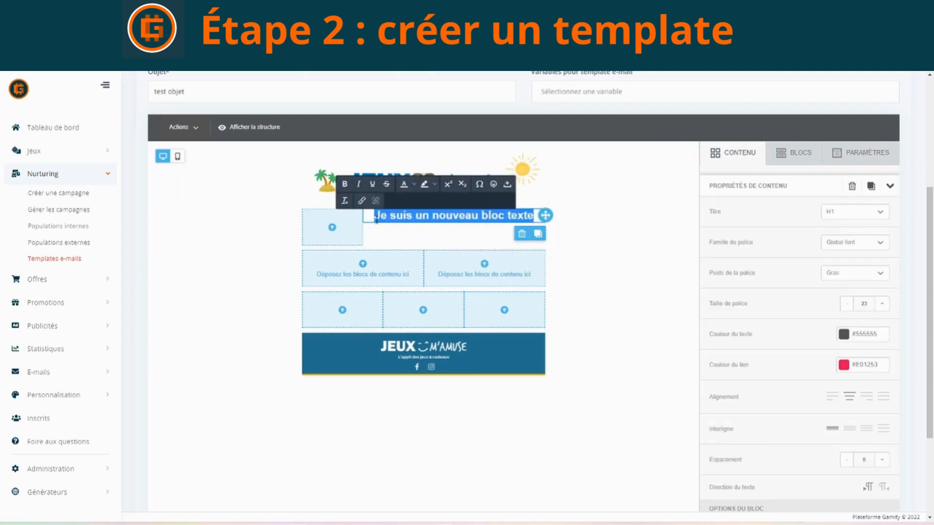
{"action": "type", "text": "Nouveau"}
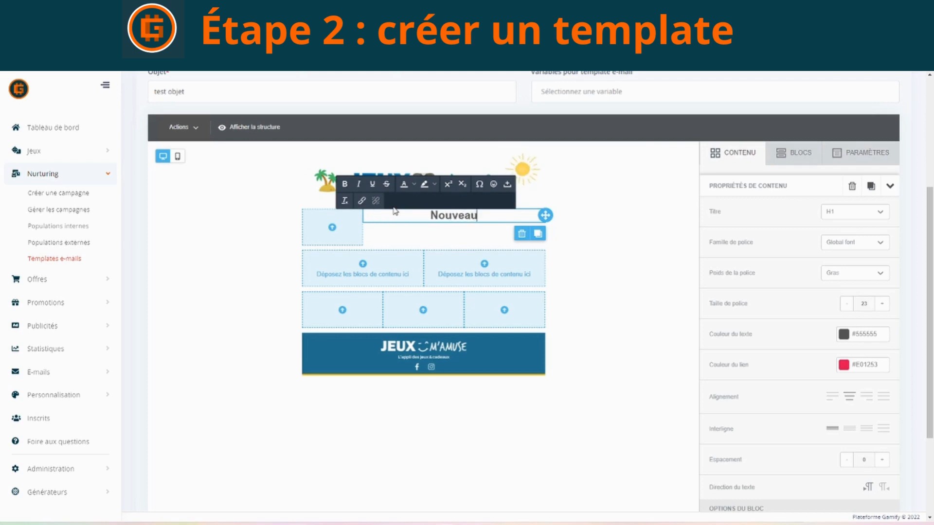
{"action": "type", "text": " mail"}
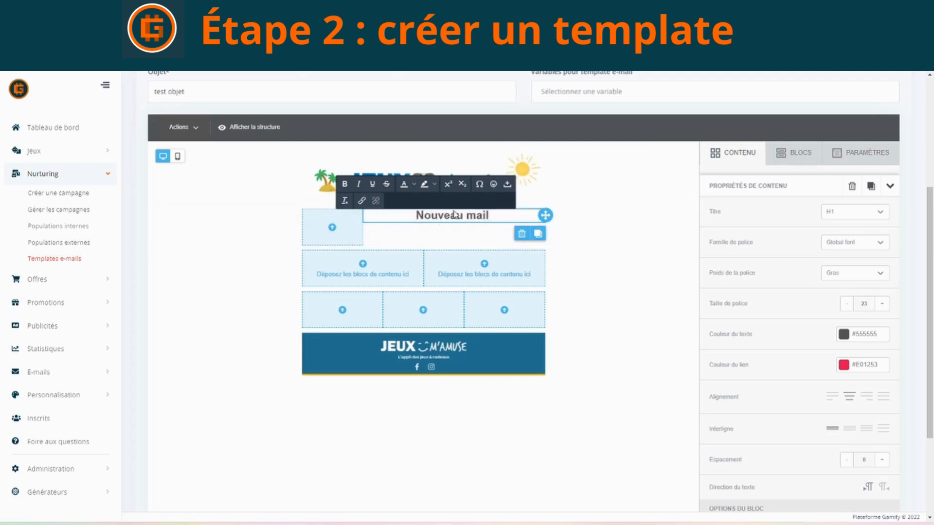
{"action": "left_click", "coordinate": [493, 185]}
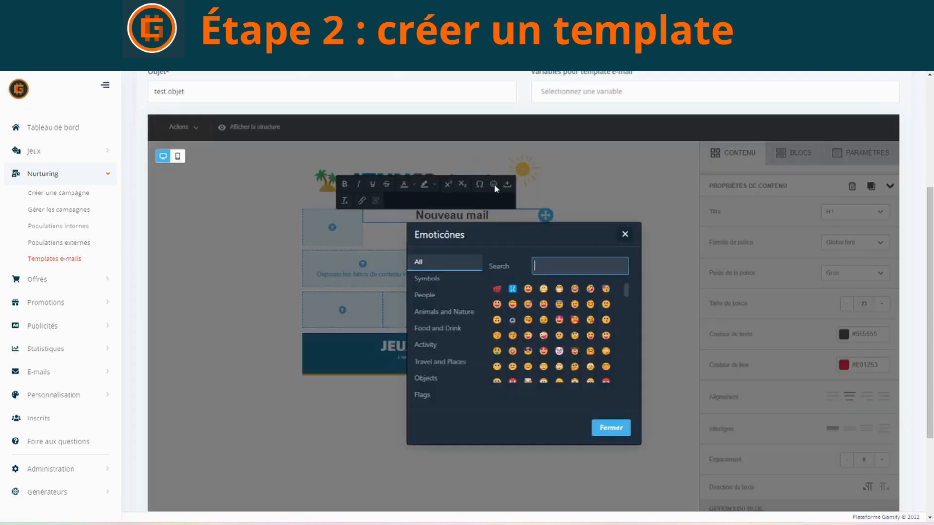
{"action": "left_click", "coordinate": [606, 289]}
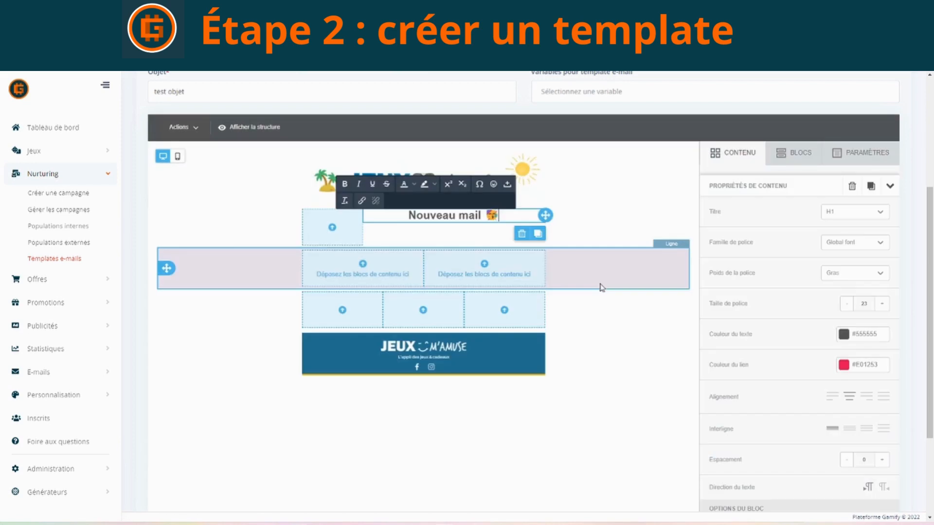
Underline the title words "Nouveau mail" and colour them orange.
{"action": "left_click_drag", "start_coordinate": [480, 215], "coordinate": [389, 195]}
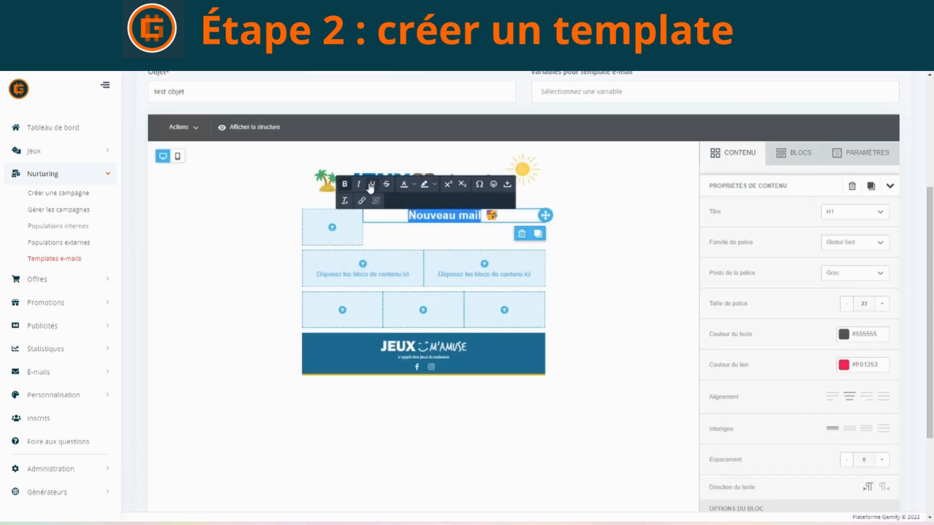
{"action": "left_click", "coordinate": [371, 185]}
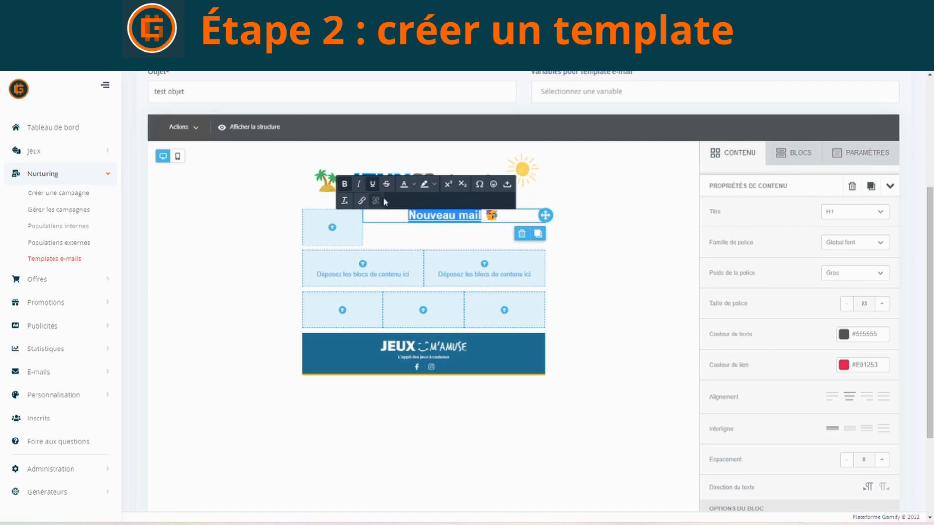
{"action": "left_click", "coordinate": [413, 184]}
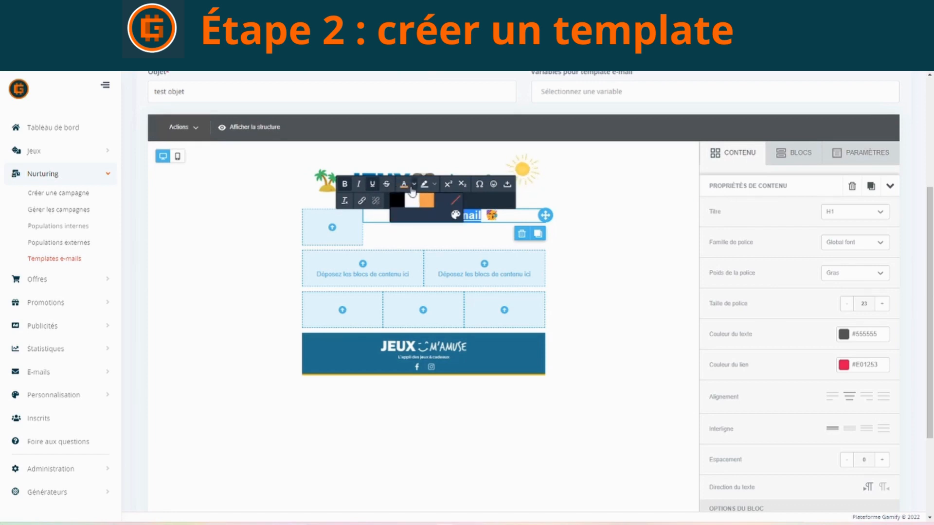
Try the custom red ec4a4a as the colour of the title text.
{"action": "left_click", "coordinate": [452, 215]}
{"action": "mouse_move", "coordinate": [486, 291]}
{"action": "left_mouse_down"}
{"action": "mouse_move", "coordinate": [471, 309]}
{"action": "mouse_move", "coordinate": [490, 283]}
{"action": "left_mouse_up"}
{"action": "left_click", "coordinate": [594, 343]}
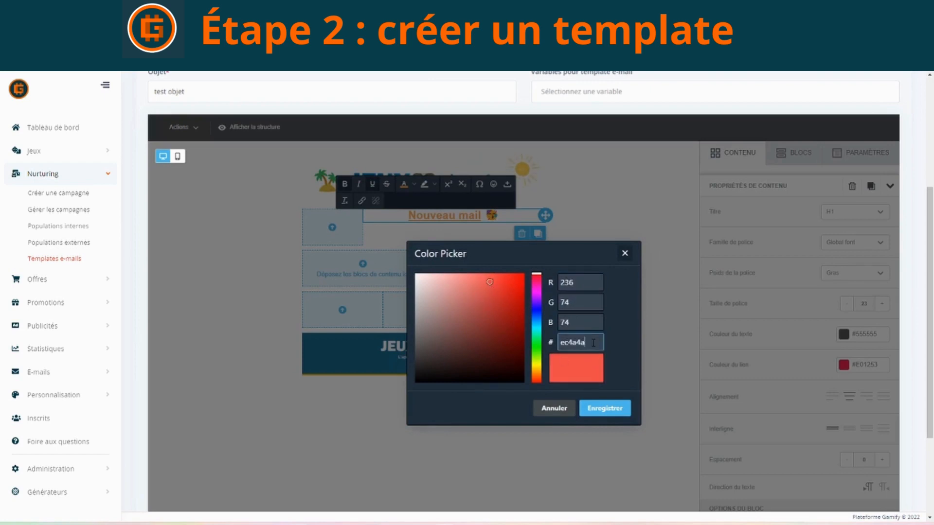
{"action": "key", "text": "ctrl+c"}
{"action": "key", "text": "ctrl+v"}
{"action": "left_click", "coordinate": [623, 254]}
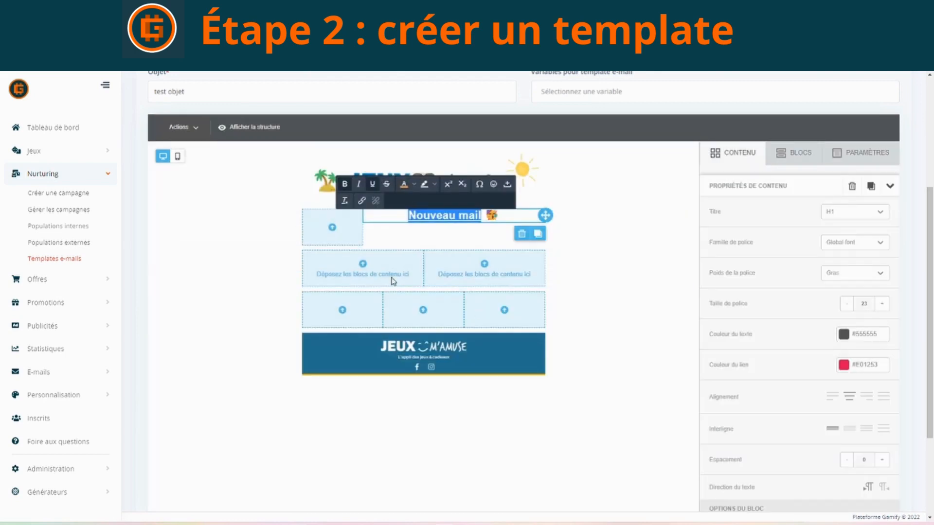
{"action": "left_click", "coordinate": [597, 349]}
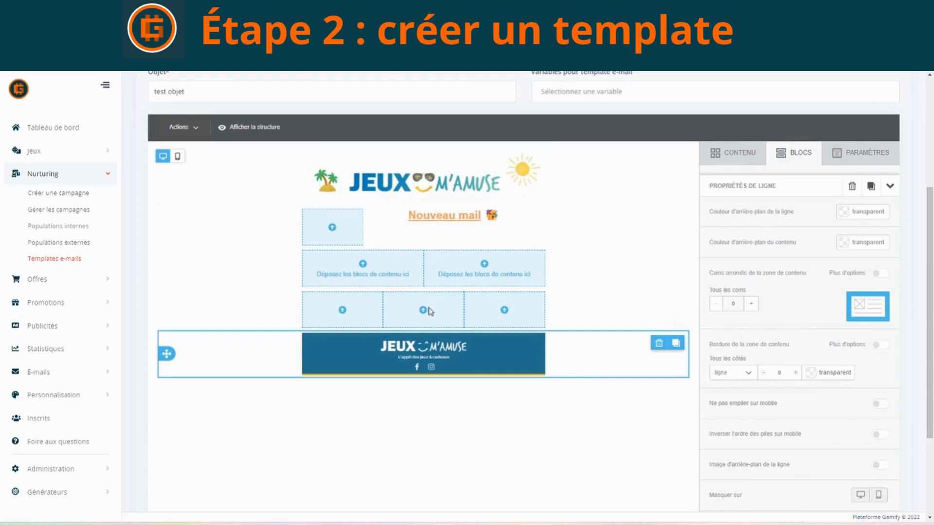
Place a video block in the left column of the two-column row and link it to YouTube's "Les meilleures VIDÉOS de CHATONS MIGNONS" video.
{"action": "left_click", "coordinate": [739, 156]}
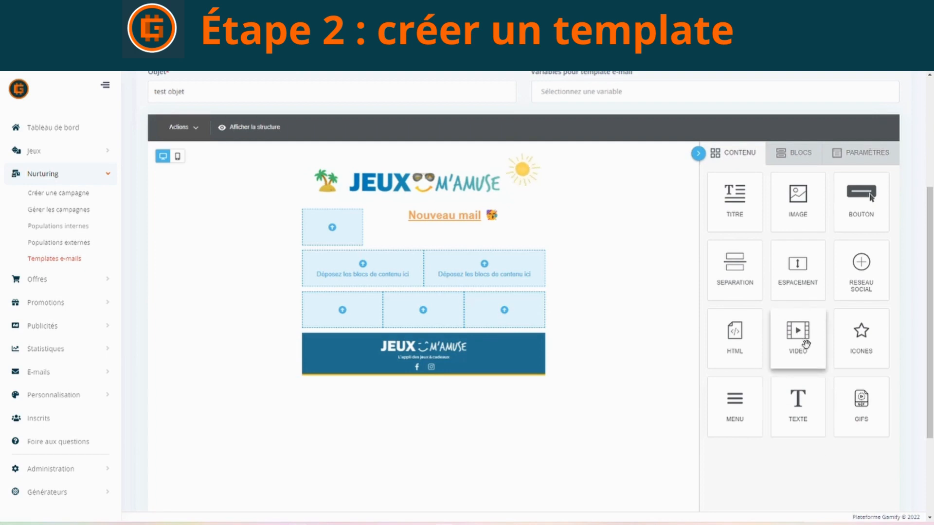
{"action": "left_click_drag", "start_coordinate": [806, 344], "coordinate": [392, 267]}
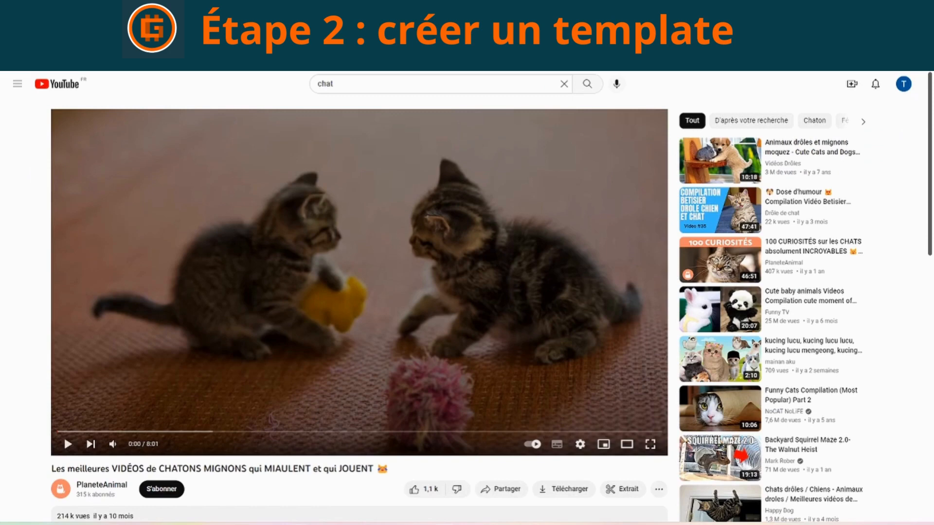
{"action": "right_click", "coordinate": [139, 58]}
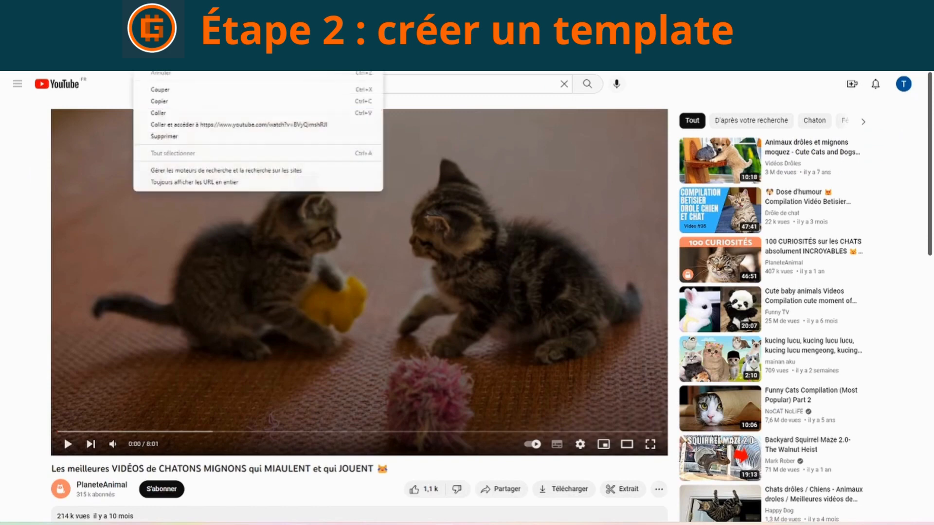
{"action": "left_click", "coordinate": [156, 103]}
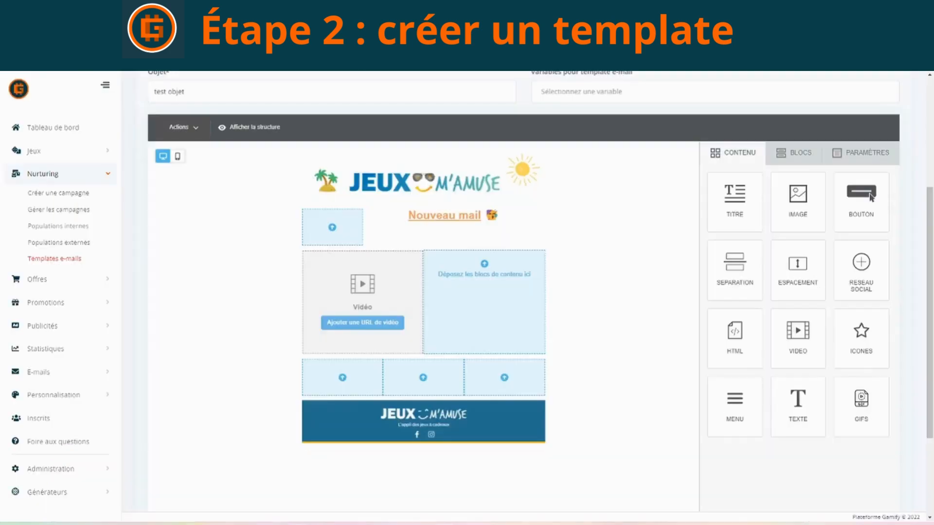
{"action": "left_click", "coordinate": [352, 327]}
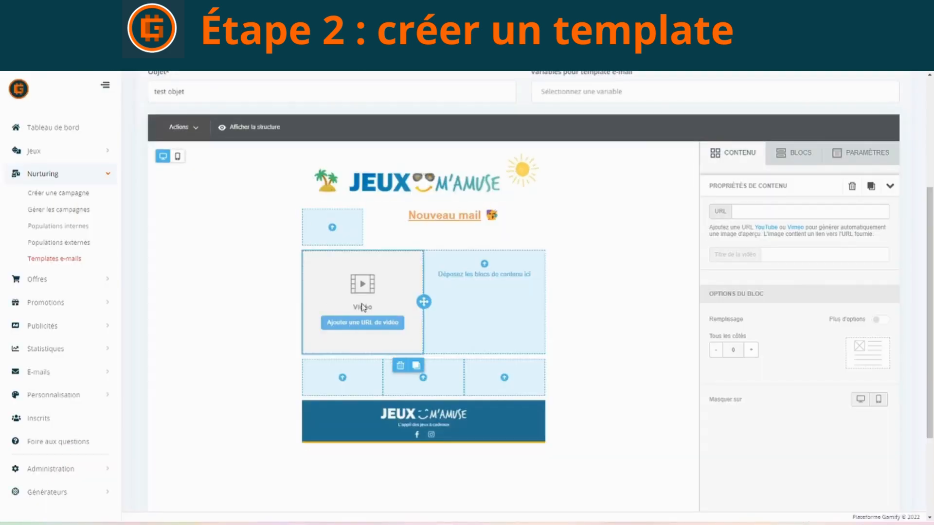
{"action": "left_click", "coordinate": [761, 210]}
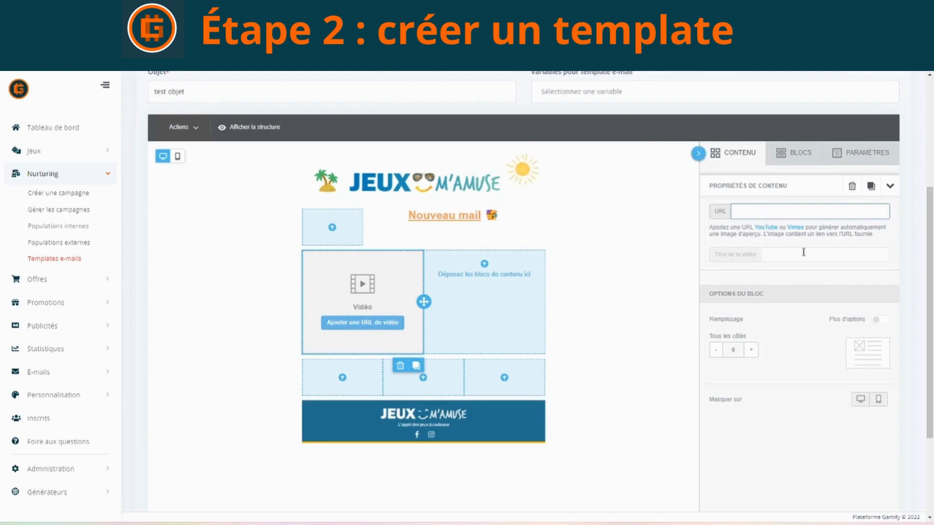
{"action": "key", "text": "ctrl+v"}
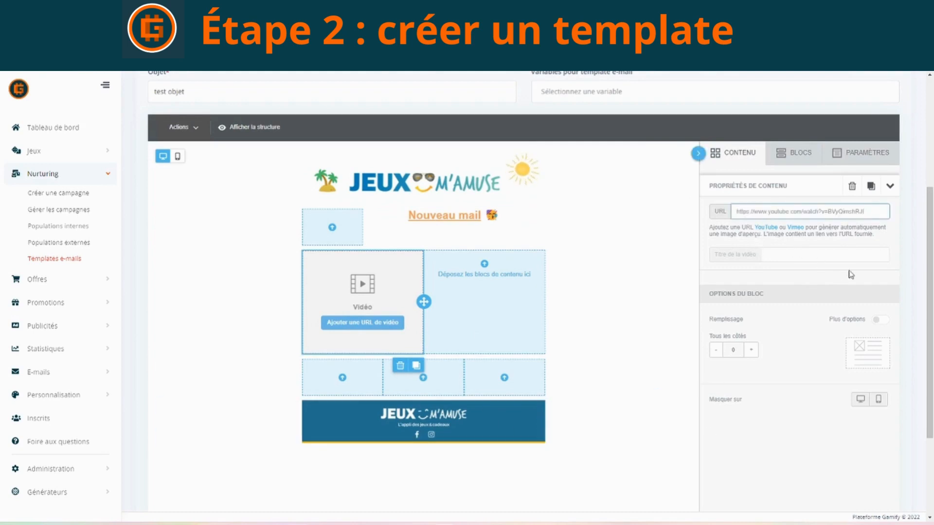
{"action": "left_click", "coordinate": [887, 236]}
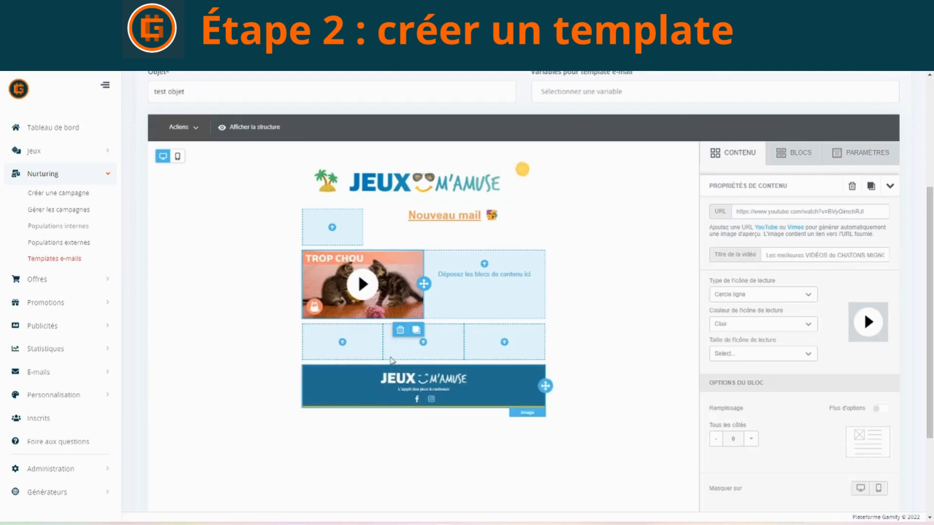
Add a GIF block beside the video, search Giphy for "chien" and insert the fluffy white smiling dog.
{"action": "left_click", "coordinate": [739, 160]}
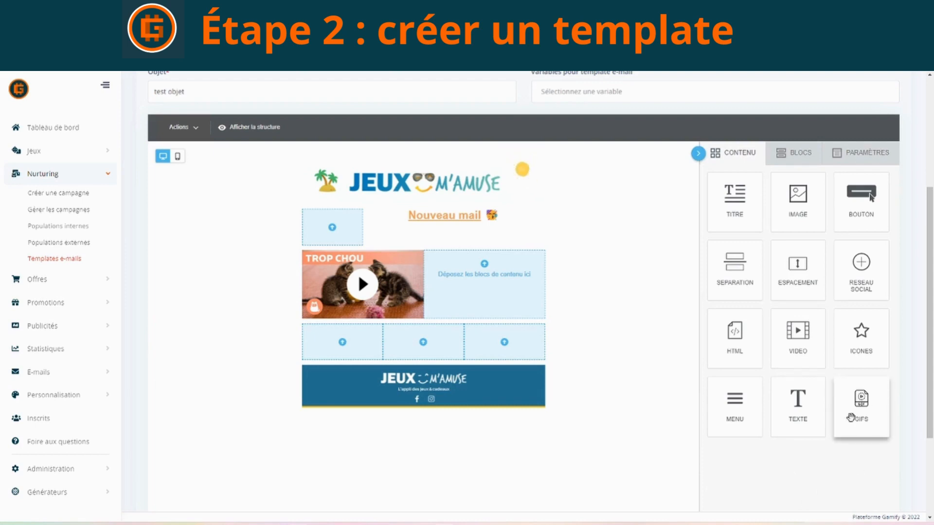
{"action": "mouse_move", "coordinate": [860, 406]}
{"action": "left_mouse_down"}
{"action": "mouse_move", "coordinate": [667, 272]}
{"action": "mouse_move", "coordinate": [462, 257]}
{"action": "mouse_move", "coordinate": [462, 279]}
{"action": "left_mouse_up"}
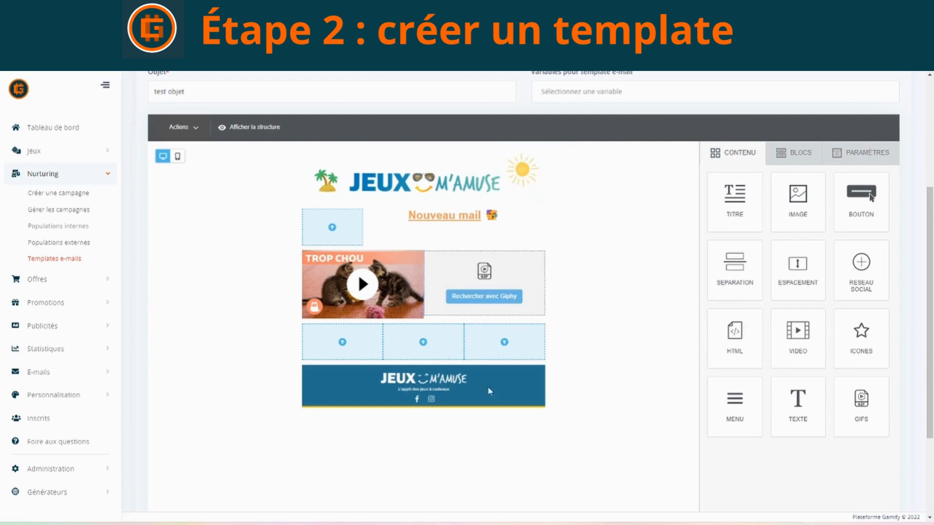
{"action": "left_click", "coordinate": [480, 298]}
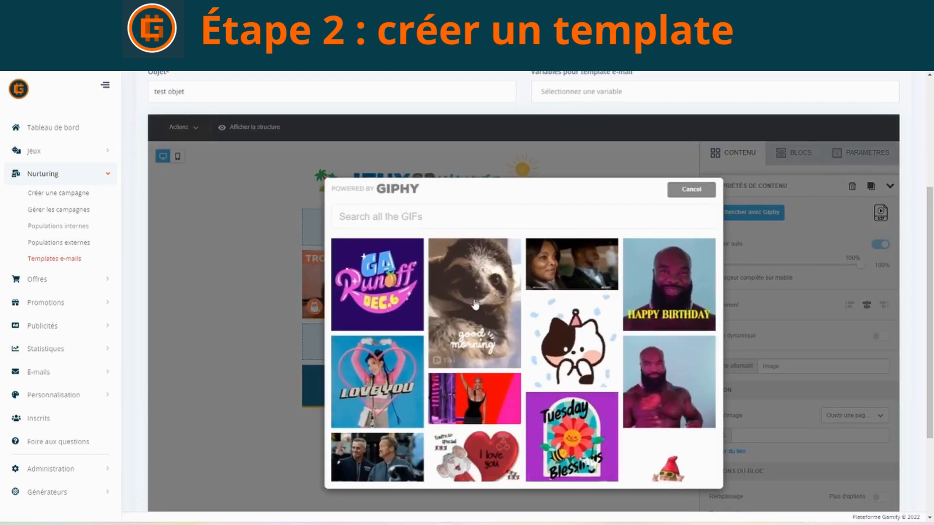
{"action": "left_click", "coordinate": [412, 222]}
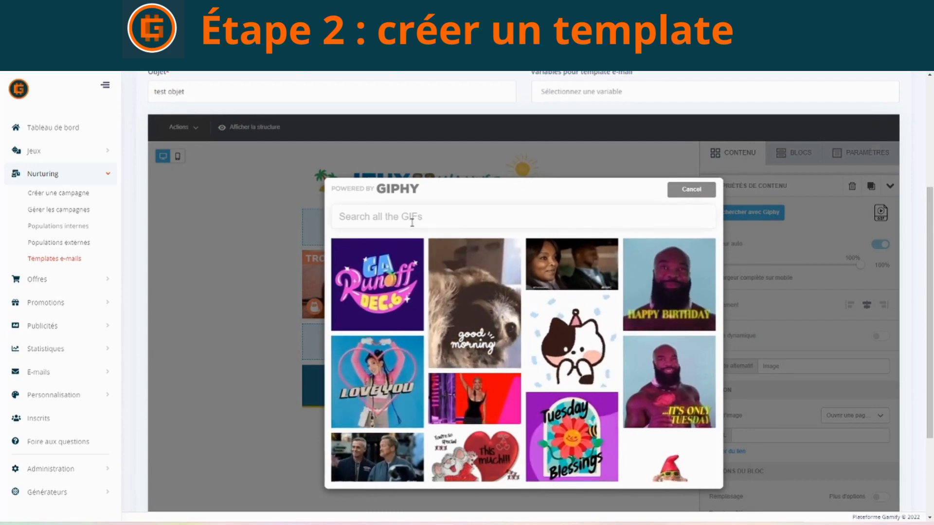
{"action": "type", "text": "chien"}
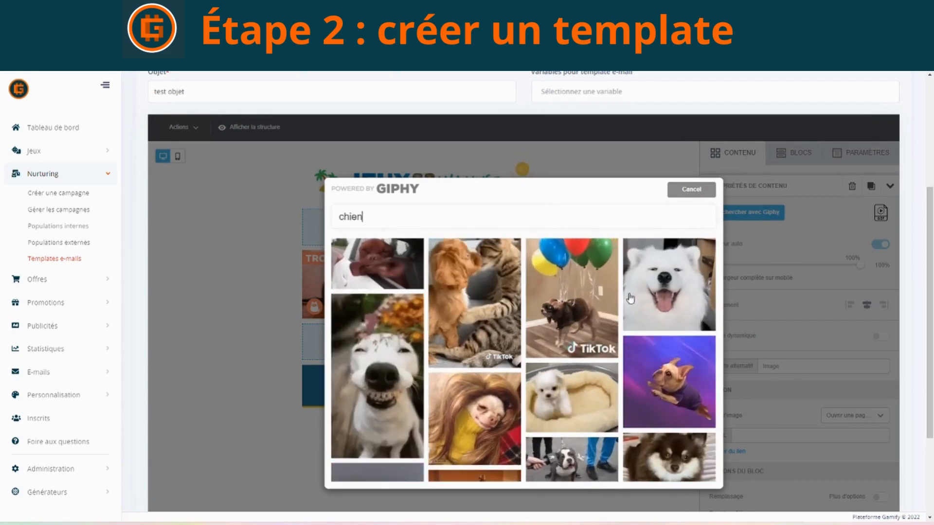
{"action": "left_click", "coordinate": [680, 286]}
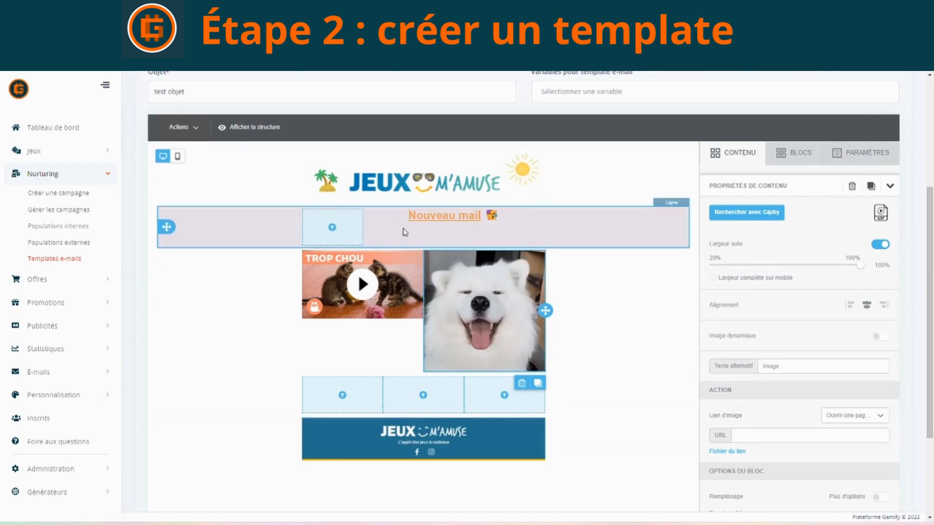
Delete the empty narrow column from the title row so that "Nouveau mail" spans the full width.
{"action": "left_click", "coordinate": [403, 232]}
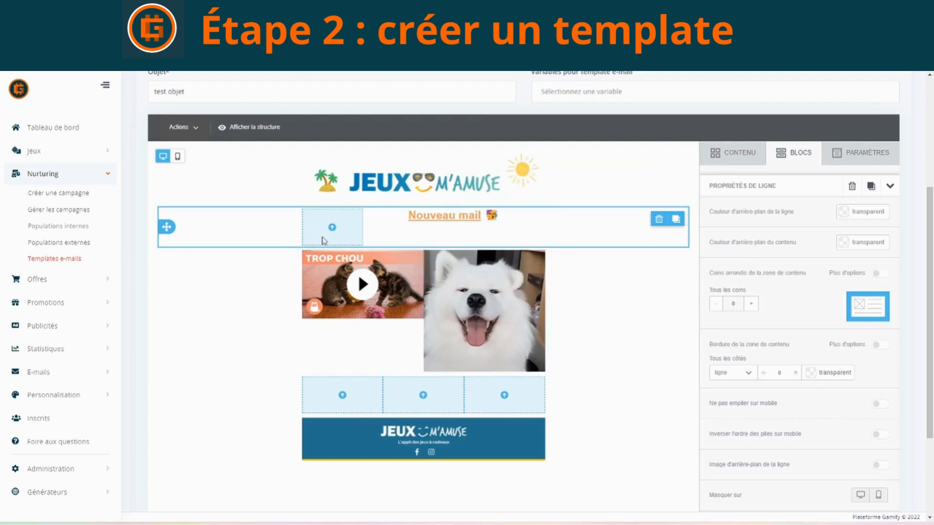
{"action": "scroll", "coordinate": [785, 434], "scroll_direction": "down", "scroll_amount": 4}
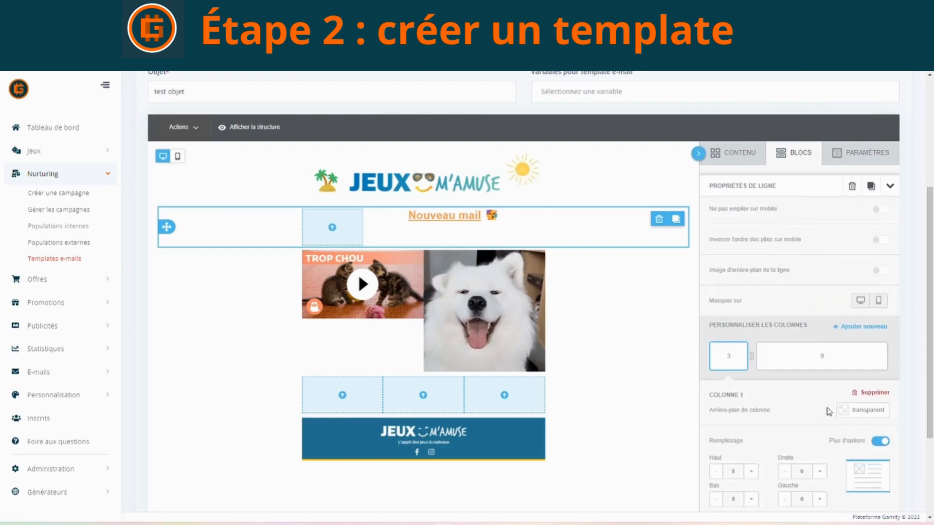
{"action": "scroll", "coordinate": [829, 411], "scroll_direction": "down", "scroll_amount": 1}
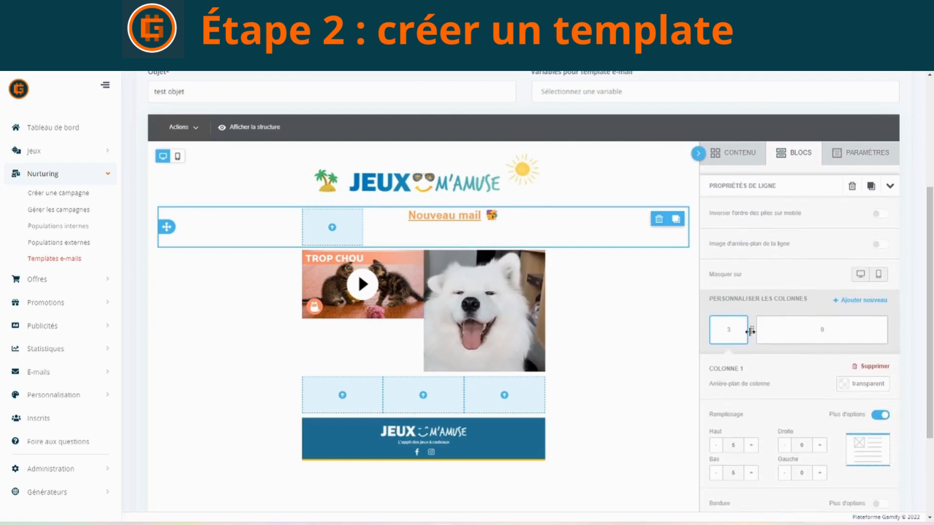
{"action": "mouse_move", "coordinate": [751, 331]}
{"action": "left_mouse_down"}
{"action": "mouse_move", "coordinate": [842, 332]}
{"action": "mouse_move", "coordinate": [753, 330]}
{"action": "left_mouse_up"}
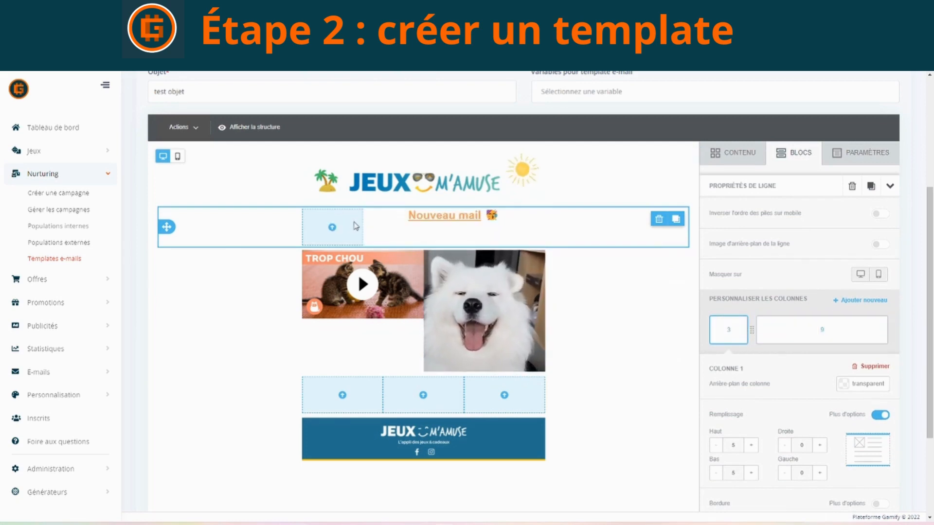
{"action": "left_click", "coordinate": [867, 367]}
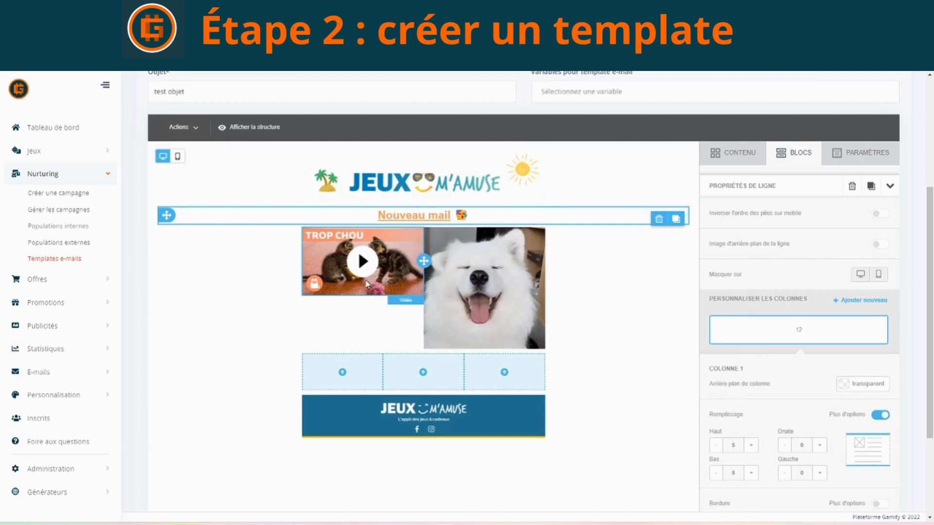
{"action": "scroll", "coordinate": [560, 319], "scroll_direction": "down", "scroll_amount": 3}
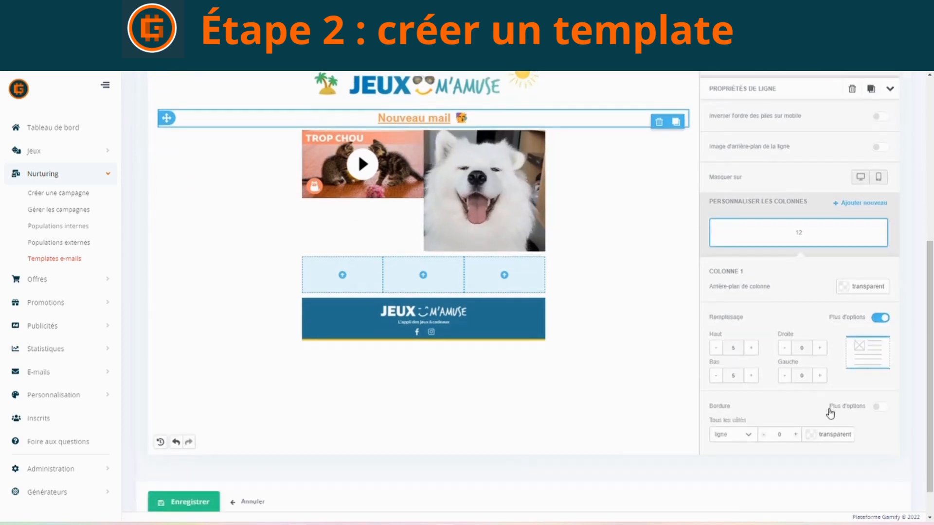
{"action": "scroll", "coordinate": [827, 411], "scroll_direction": "up", "scroll_amount": 1}
{"action": "scroll", "coordinate": [826, 412], "scroll_direction": "down", "scroll_amount": 1}
{"action": "scroll", "coordinate": [888, 419], "scroll_direction": "up", "scroll_amount": 1}
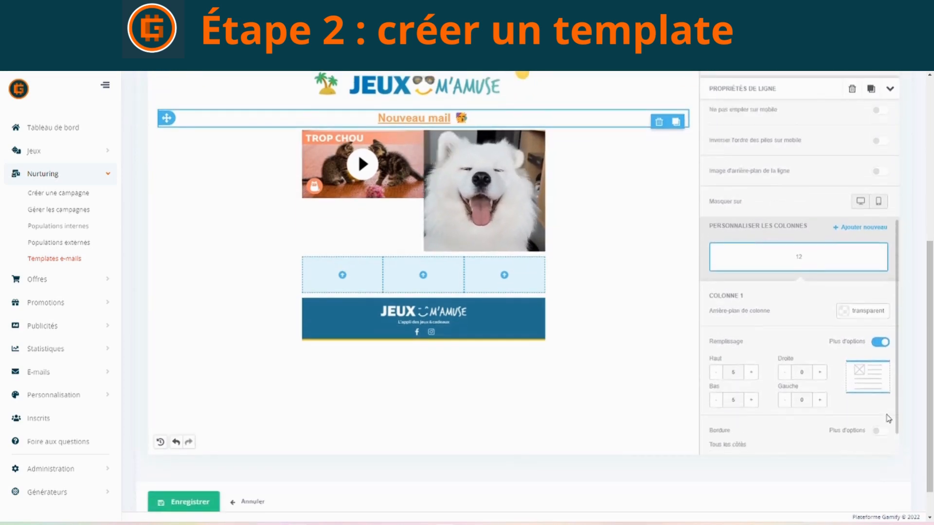
{"action": "scroll", "coordinate": [904, 425], "scroll_direction": "down", "scroll_amount": 1}
{"action": "scroll", "coordinate": [655, 345], "scroll_direction": "up", "scroll_amount": 3}
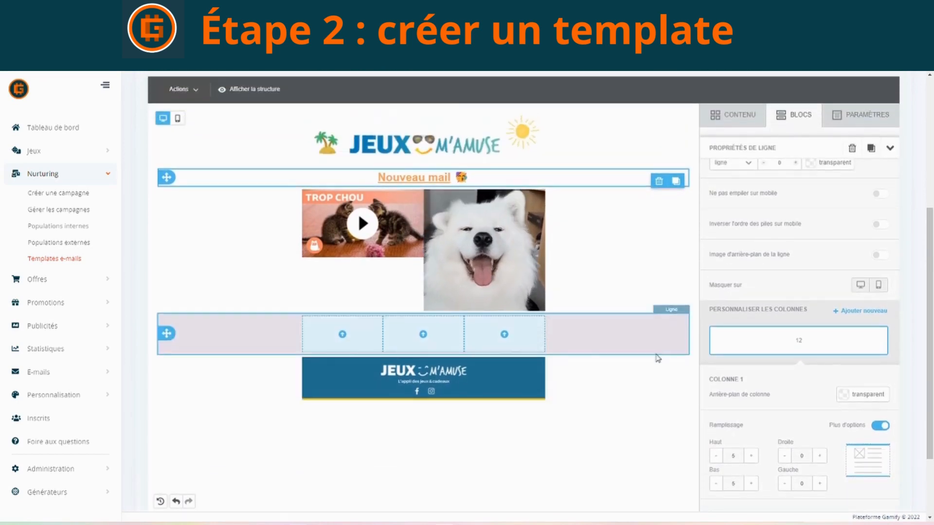
Enable separate padding for each side of the kitten video block and set its top padding to 45.
{"action": "left_click", "coordinate": [397, 230]}
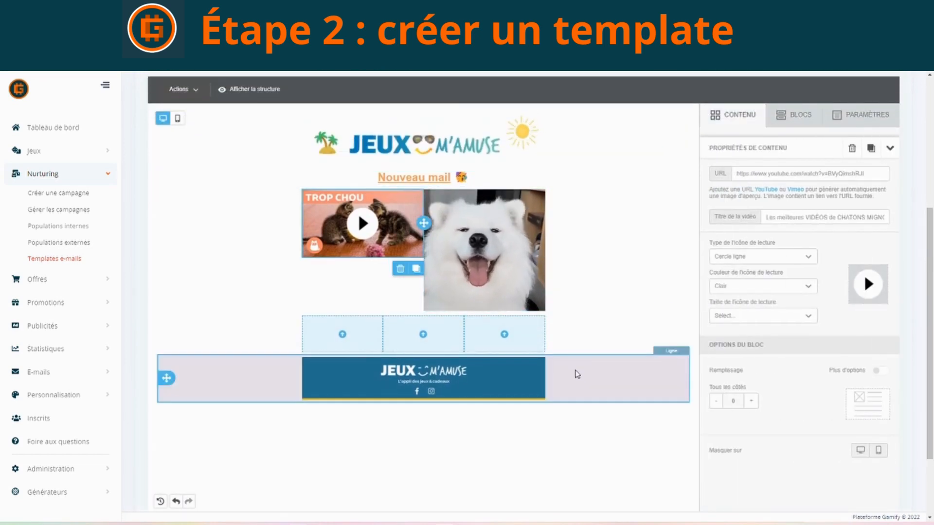
{"action": "left_click", "coordinate": [452, 256]}
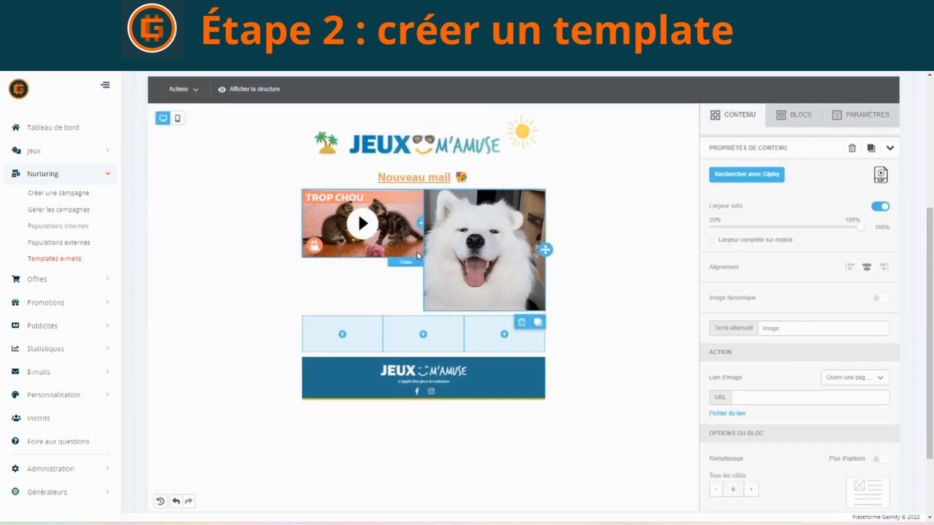
{"action": "left_click", "coordinate": [415, 252]}
{"action": "left_click", "coordinate": [442, 253]}
{"action": "left_click", "coordinate": [413, 249]}
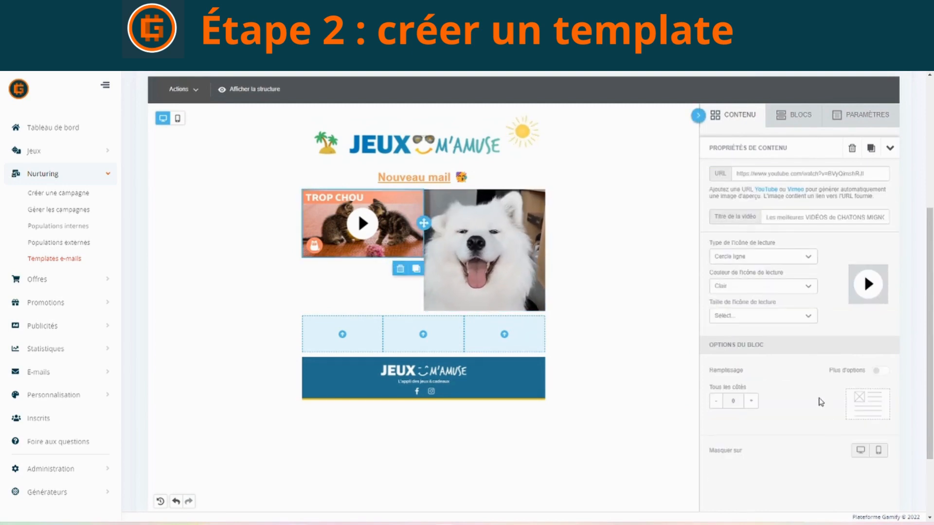
{"action": "left_click", "coordinate": [880, 371]}
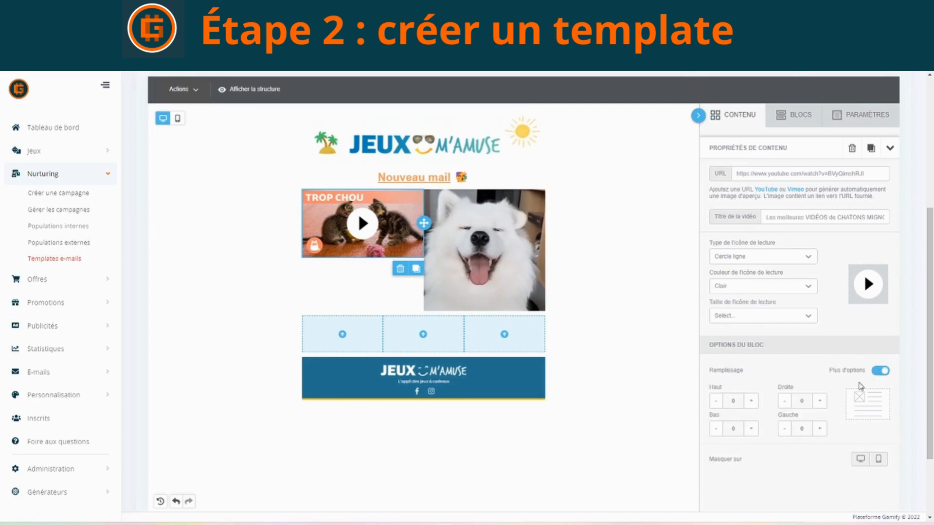
{"action": "left_click", "coordinate": [752, 401]}
{"action": "left_click", "coordinate": [752, 401]}
{"action": "left_click", "coordinate": [752, 404]}
{"action": "left_click", "coordinate": [752, 404]}
{"action": "left_click", "coordinate": [752, 403]}
{"action": "left_click", "coordinate": [752, 404]}
{"action": "left_click", "coordinate": [752, 404]}
{"action": "left_click", "coordinate": [752, 404]}
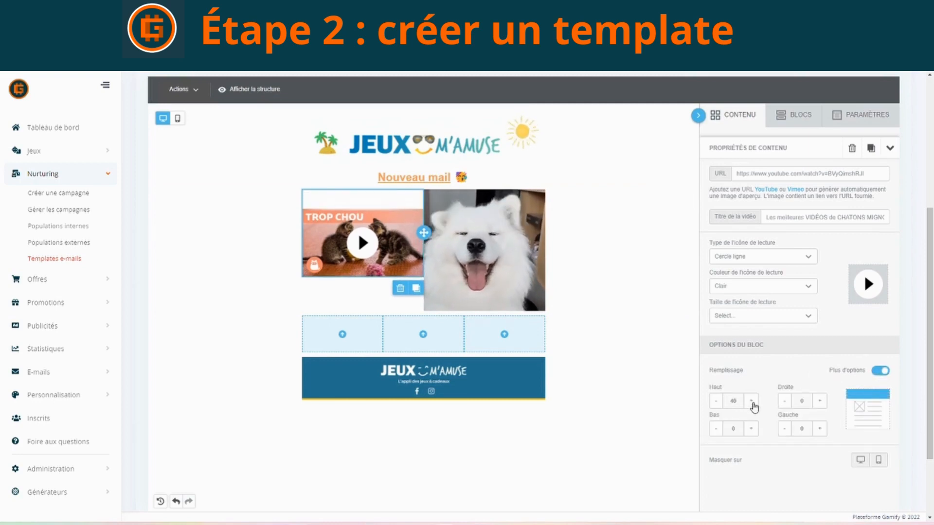
{"action": "left_click", "coordinate": [752, 403]}
{"action": "left_click", "coordinate": [720, 405]}
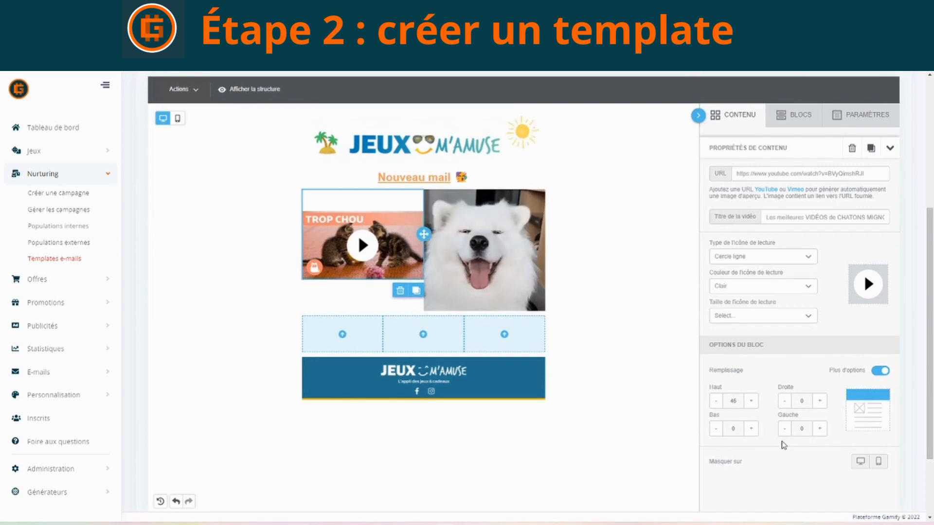
Turn off the dog GIF's automatic width and reduce its width to 89%.
{"action": "left_click", "coordinate": [501, 275]}
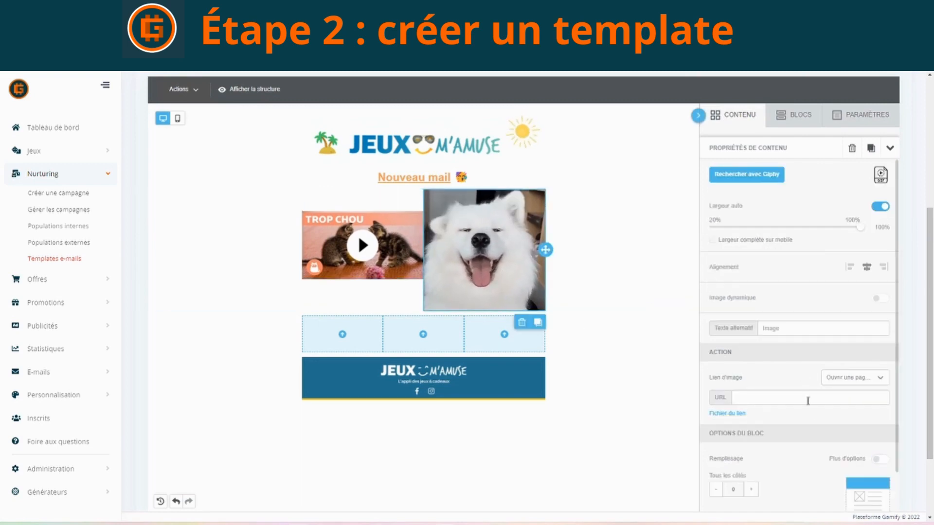
{"action": "scroll", "coordinate": [812, 411], "scroll_direction": "down", "scroll_amount": 1}
{"action": "scroll", "coordinate": [814, 417], "scroll_direction": "up", "scroll_amount": 2}
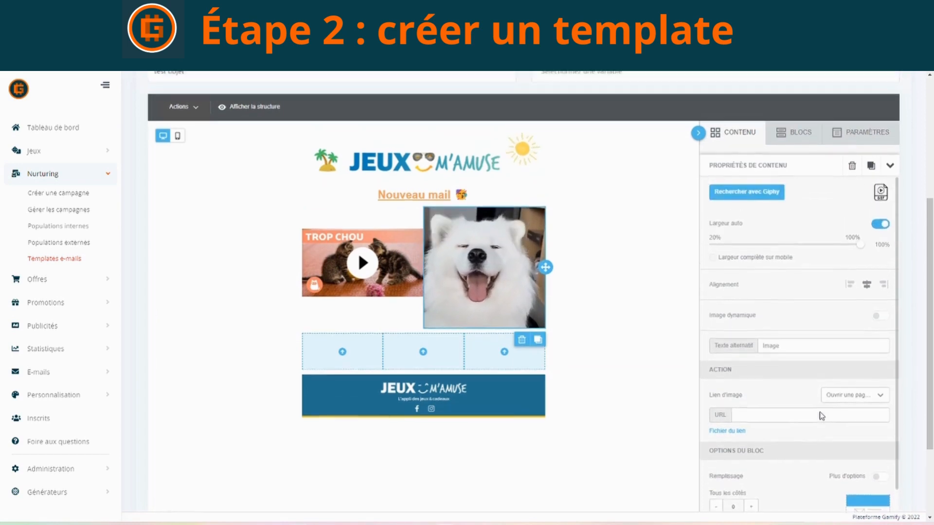
{"action": "scroll", "coordinate": [817, 451], "scroll_direction": "down", "scroll_amount": 1}
{"action": "scroll", "coordinate": [817, 451], "scroll_direction": "up", "scroll_amount": 1}
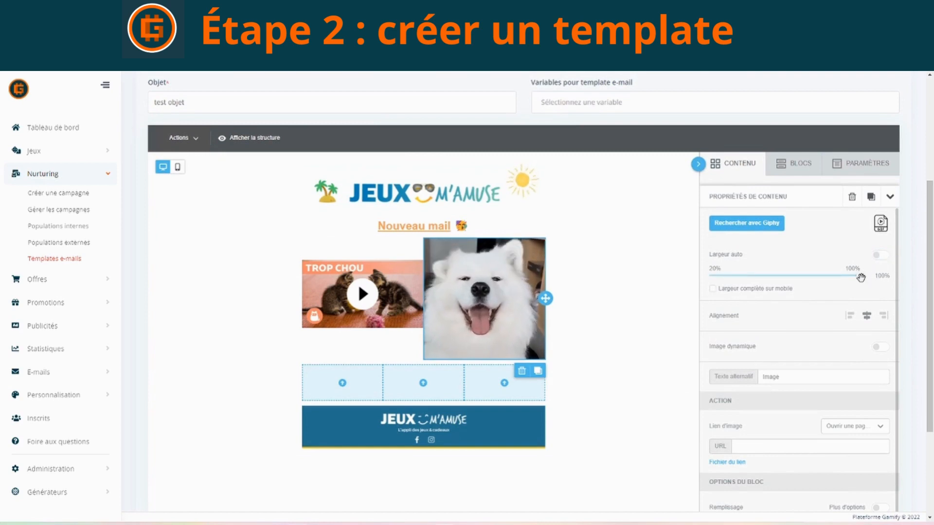
{"action": "left_click_drag", "start_coordinate": [860, 277], "coordinate": [841, 288]}
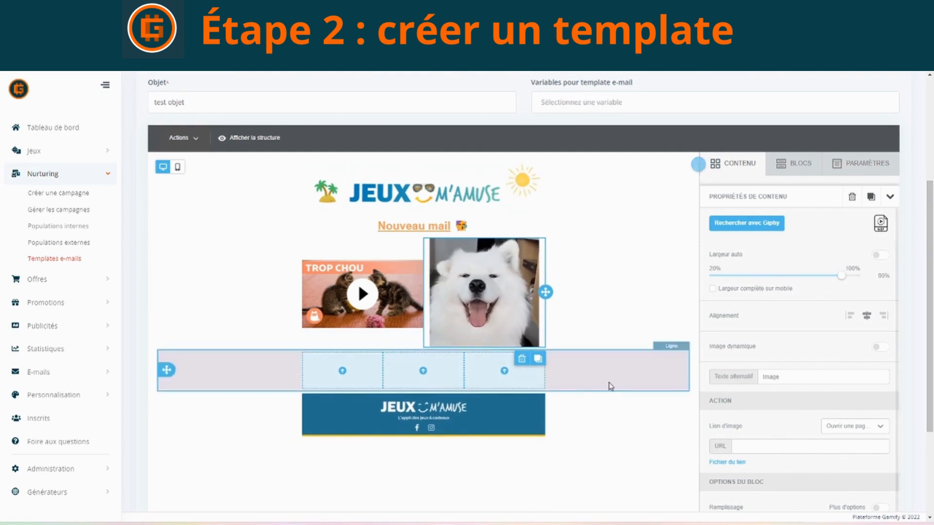
Place separator blocks in the middle and right columns of the three-column row above the footer.
{"action": "left_click", "coordinate": [746, 176]}
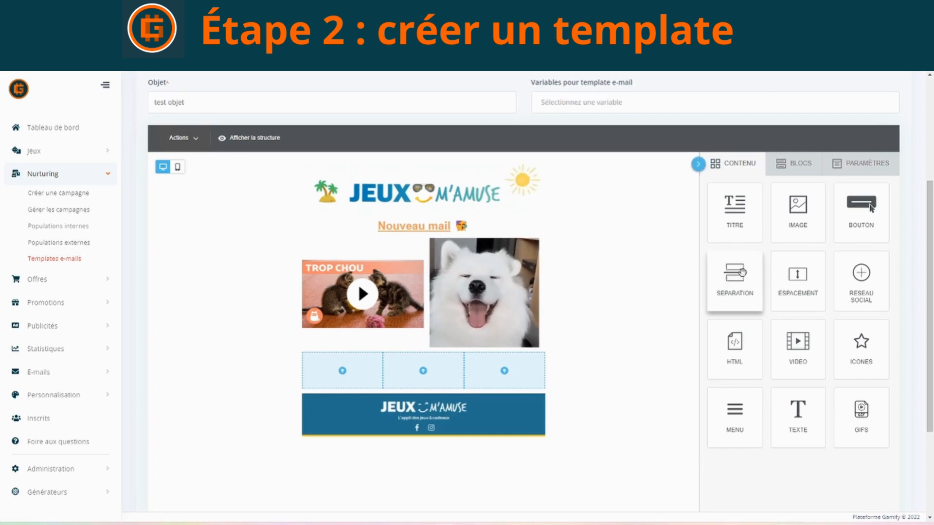
{"action": "mouse_move", "coordinate": [742, 272]}
{"action": "left_mouse_down"}
{"action": "mouse_move", "coordinate": [422, 353]}
{"action": "mouse_move", "coordinate": [411, 352]}
{"action": "mouse_move", "coordinate": [406, 294]}
{"action": "mouse_move", "coordinate": [418, 353]}
{"action": "mouse_move", "coordinate": [404, 394]}
{"action": "mouse_move", "coordinate": [424, 346]}
{"action": "mouse_move", "coordinate": [422, 354]}
{"action": "left_mouse_up"}
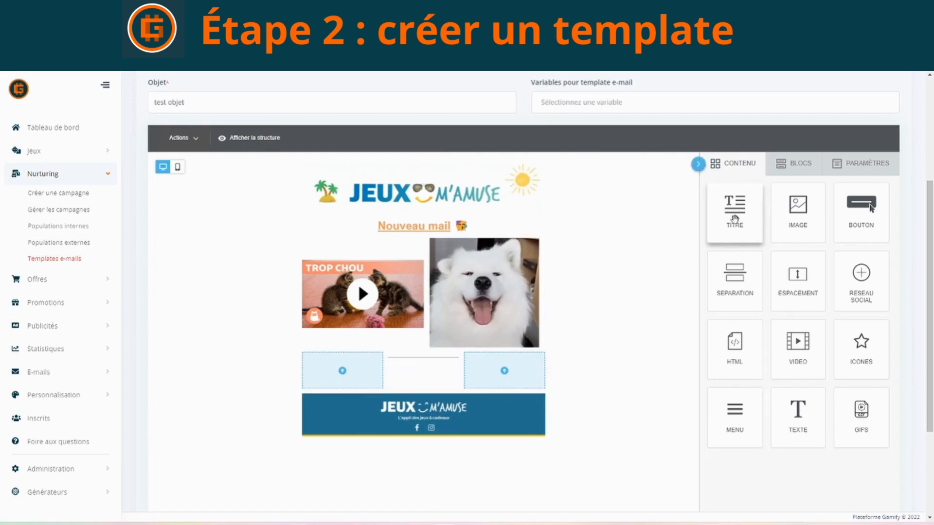
{"action": "left_click_drag", "start_coordinate": [735, 280], "coordinate": [506, 356]}
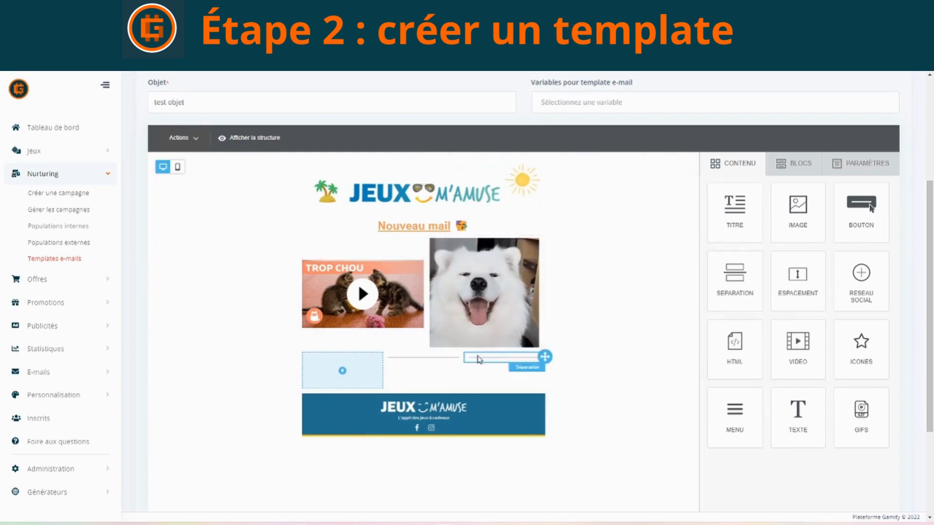
Place a separator block in the empty left column of the three-column row above the footer.
{"action": "left_click_drag", "start_coordinate": [743, 291], "coordinate": [348, 358]}
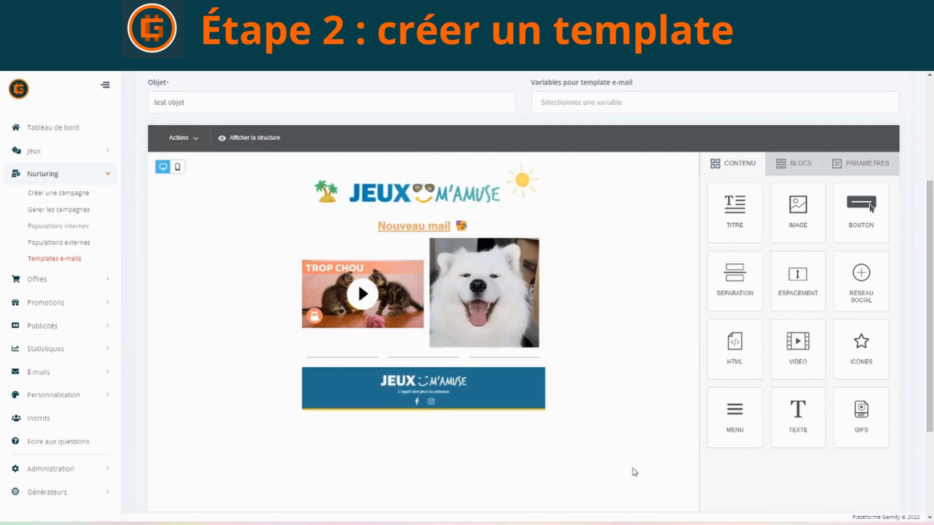
Delete the three separators and the emptied three-column row above the footer.
{"action": "left_click", "coordinate": [342, 361]}
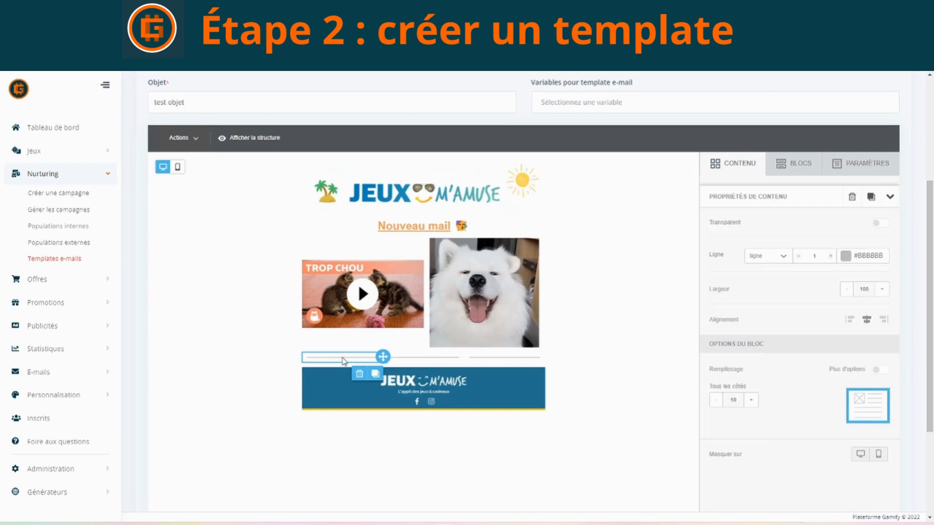
{"action": "left_click", "coordinate": [359, 376]}
{"action": "left_click", "coordinate": [416, 359]}
{"action": "left_click", "coordinate": [440, 374]}
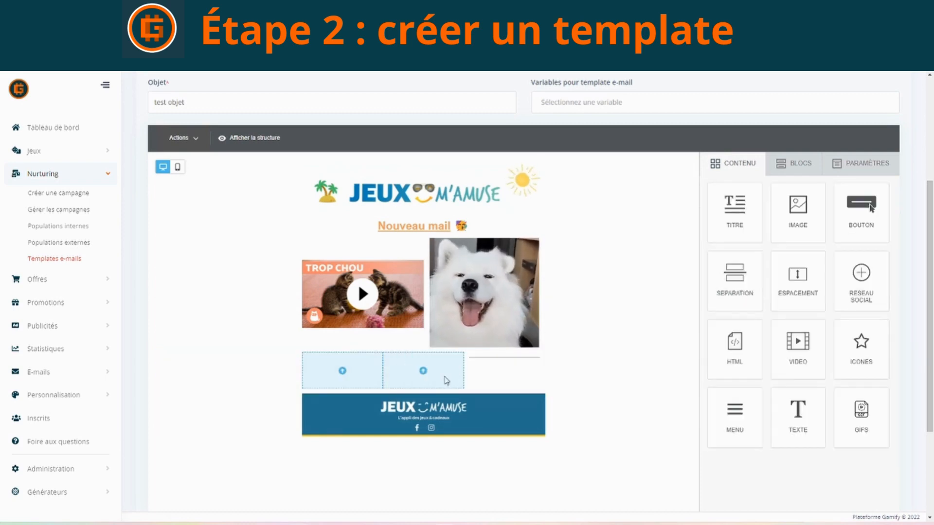
{"action": "left_click", "coordinate": [498, 373]}
{"action": "left_click", "coordinate": [521, 373]}
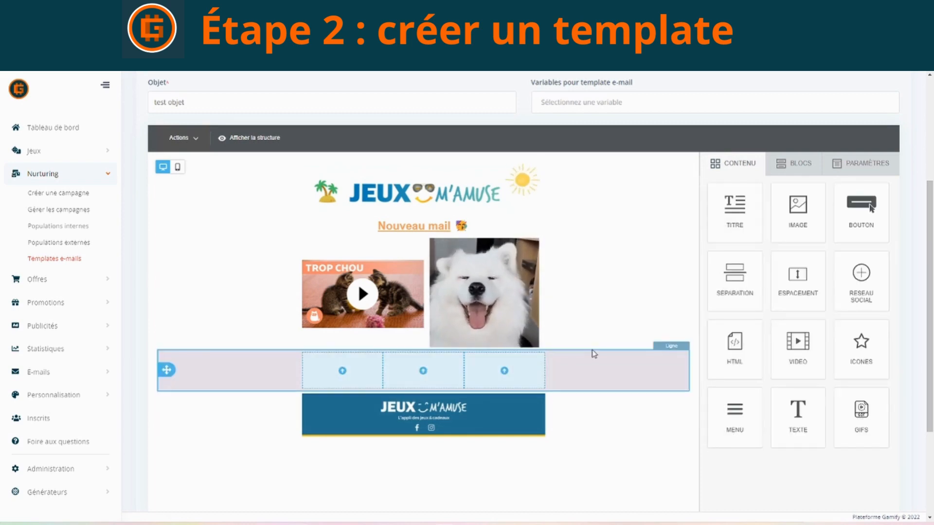
{"action": "left_click", "coordinate": [592, 365]}
{"action": "scroll", "coordinate": [741, 481], "scroll_direction": "down", "scroll_amount": 5}
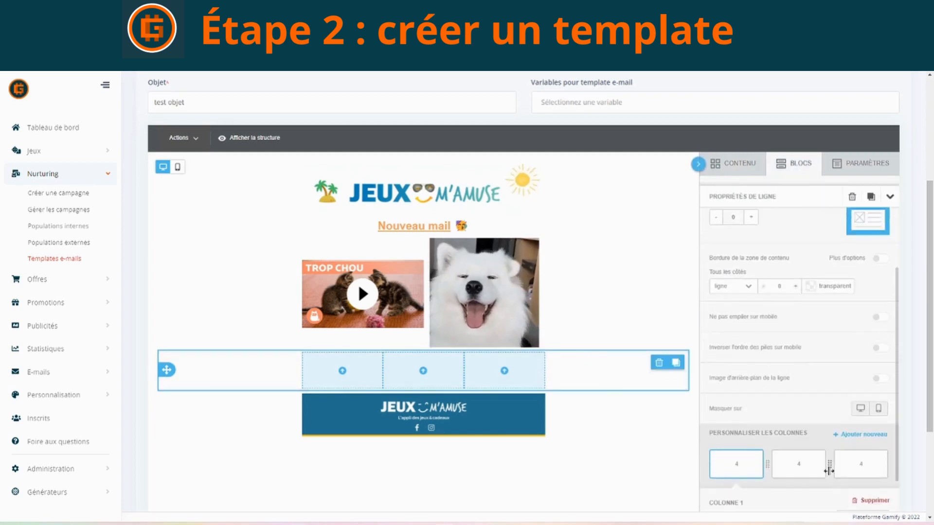
{"action": "scroll", "coordinate": [828, 469], "scroll_direction": "up", "scroll_amount": 5}
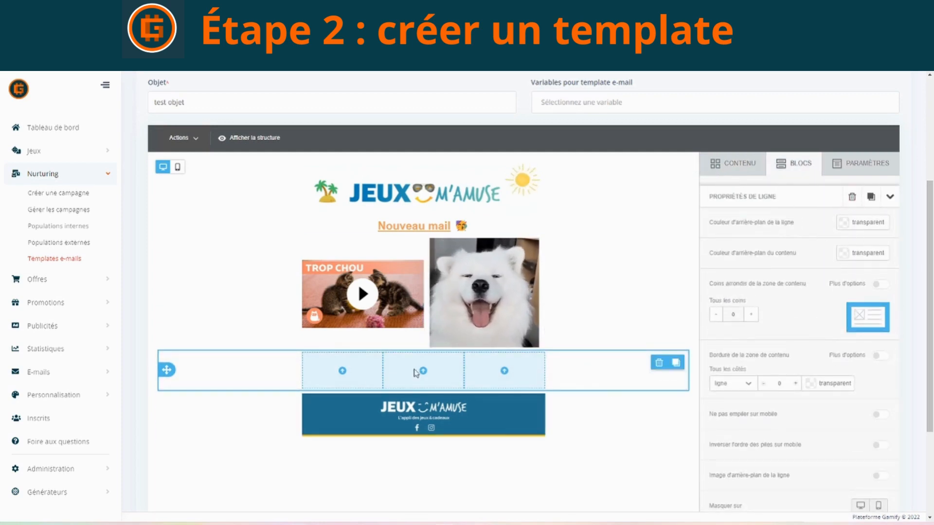
{"action": "left_click", "coordinate": [853, 197]}
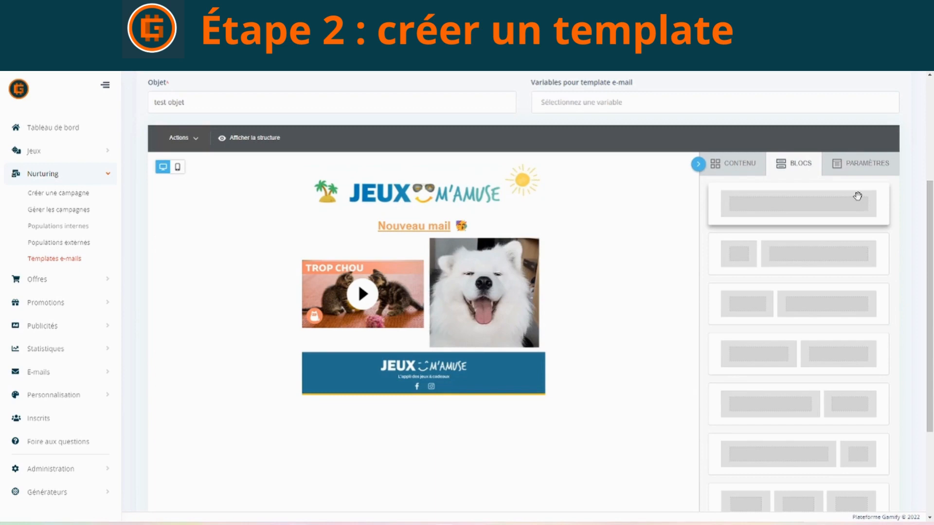
Add a full-width separator above the footer and move it into a new single-column row.
{"action": "left_click", "coordinate": [734, 169]}
{"action": "left_click_drag", "start_coordinate": [735, 281], "coordinate": [435, 353]}
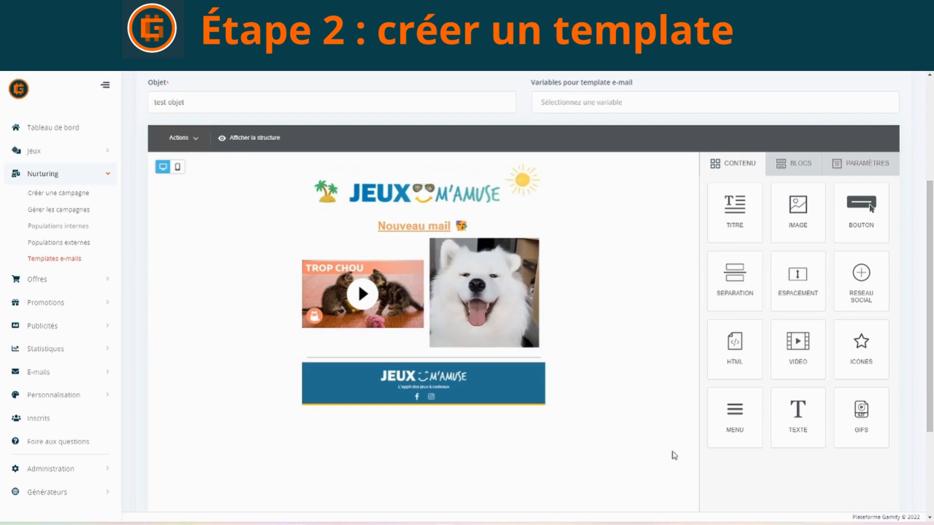
{"action": "left_click", "coordinate": [793, 164]}
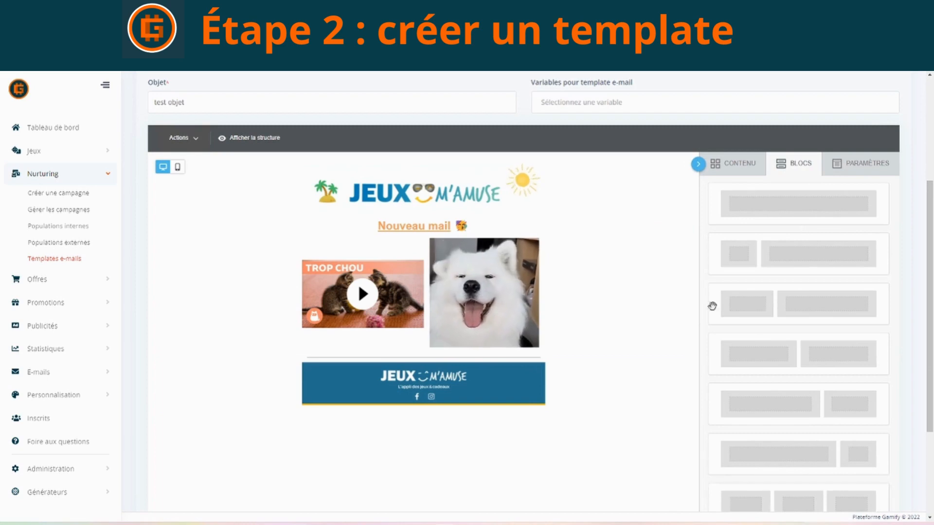
{"action": "left_click_drag", "start_coordinate": [793, 202], "coordinate": [398, 369]}
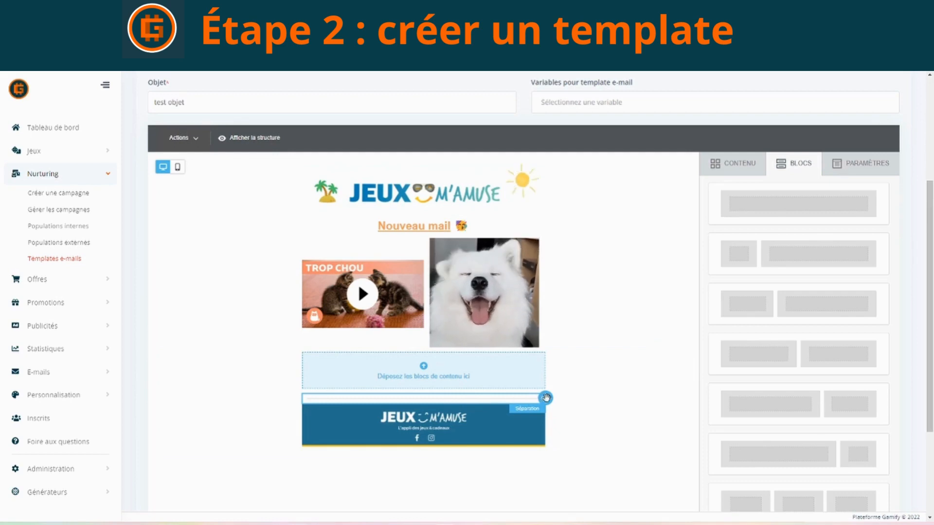
{"action": "left_click_drag", "start_coordinate": [546, 397], "coordinate": [563, 367]}
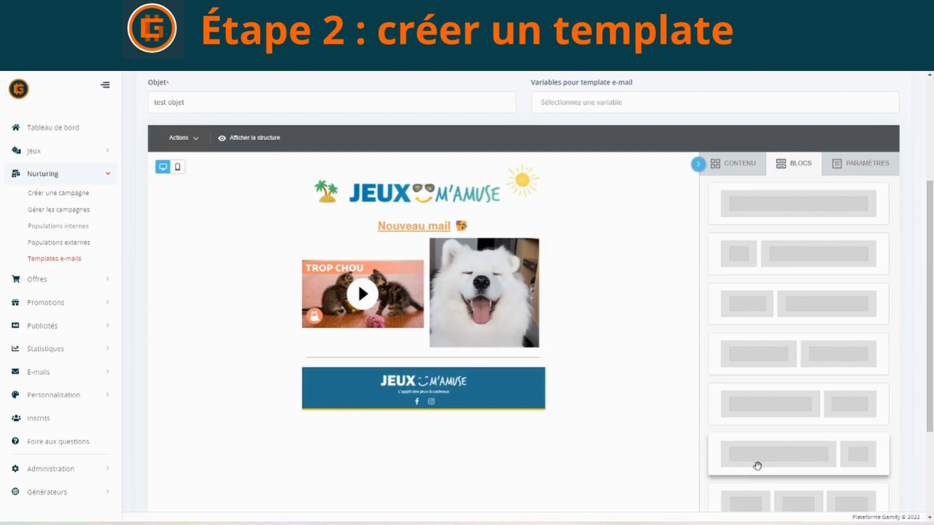
Move the dog GIF out of the two-column row to below the separator in the single-column row.
{"action": "left_click", "coordinate": [545, 291]}
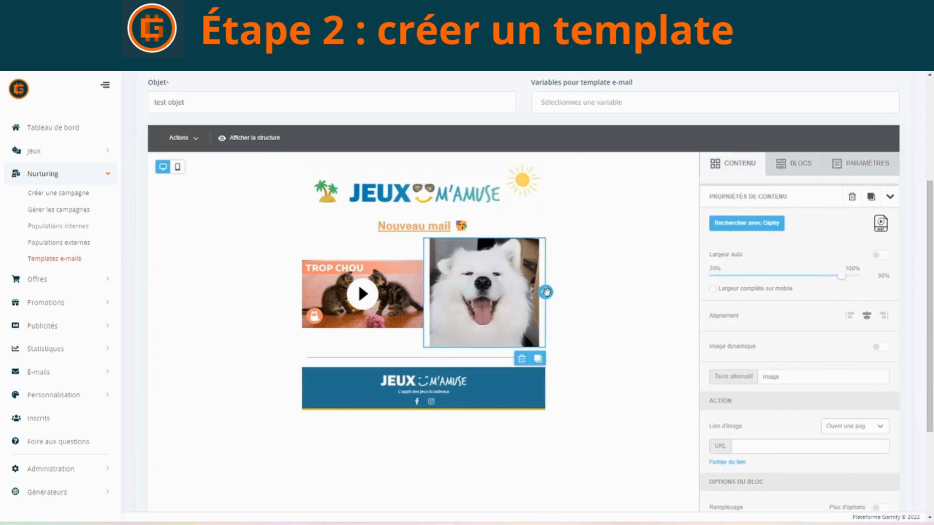
{"action": "left_click_drag", "start_coordinate": [546, 292], "coordinate": [525, 369]}
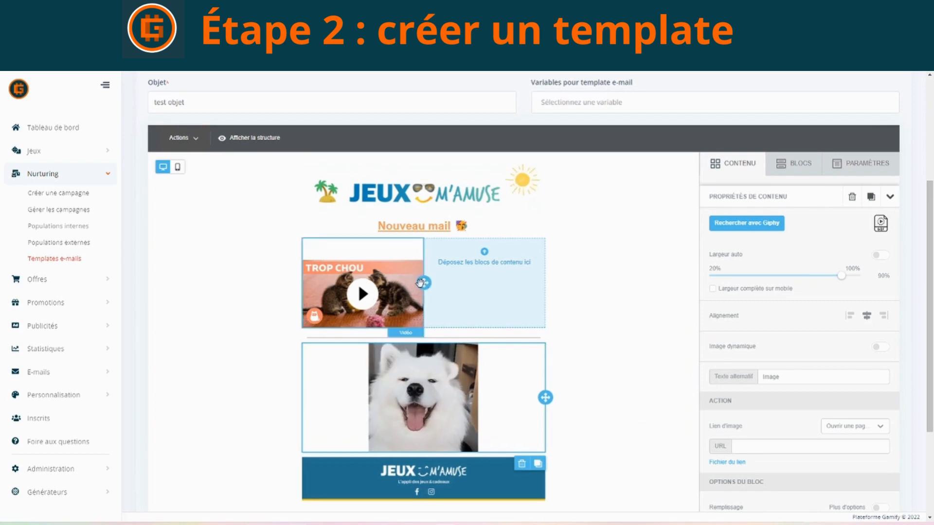
Try the kitten video below and above the separator in the single-column row, and return it to its original column.
{"action": "left_click_drag", "start_coordinate": [420, 283], "coordinate": [366, 346]}
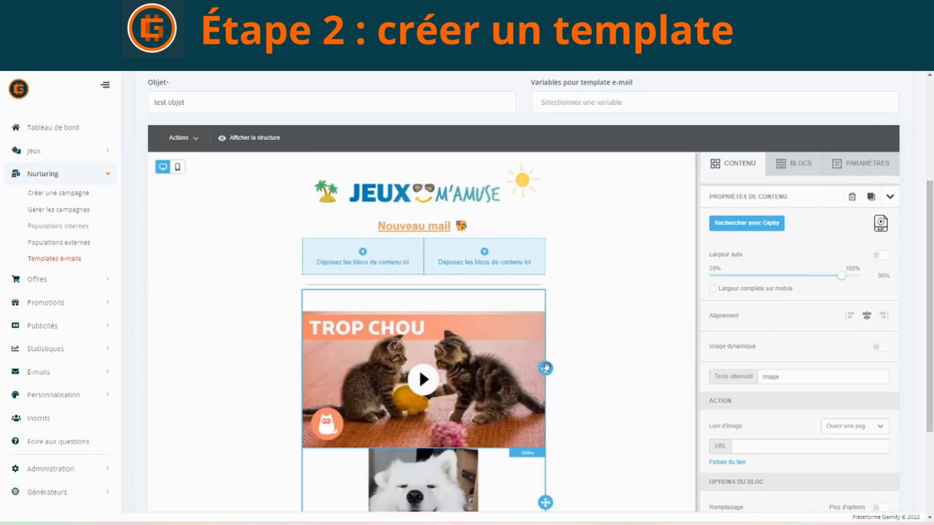
{"action": "left_click_drag", "start_coordinate": [546, 368], "coordinate": [362, 288]}
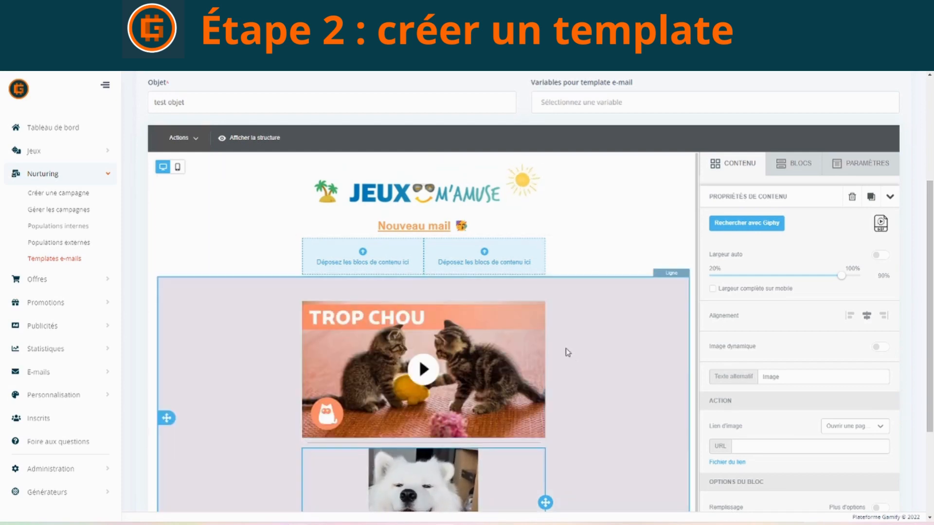
{"action": "left_click_drag", "start_coordinate": [545, 360], "coordinate": [365, 268]}
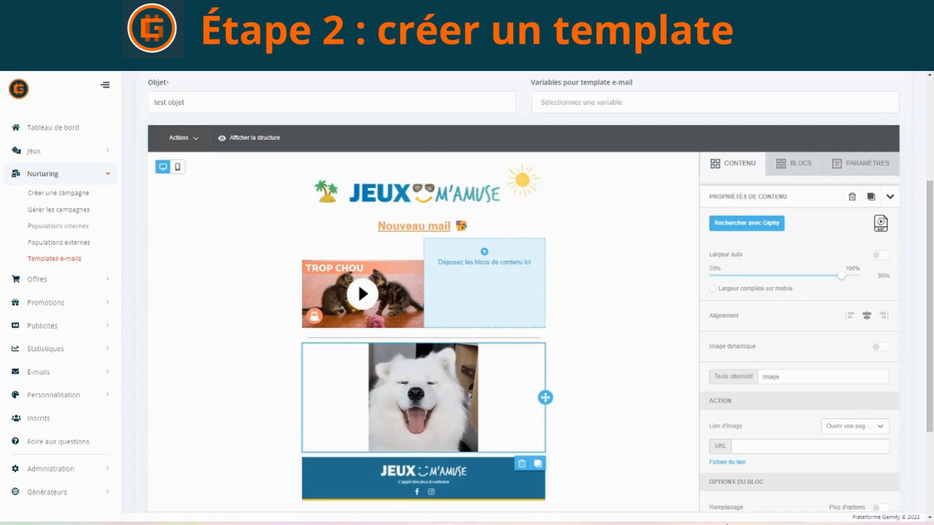
Add a button in the empty column beside the kitten video with the text "clique ici pour découvrir d'autres vidéos !".
{"action": "left_click", "coordinate": [732, 174]}
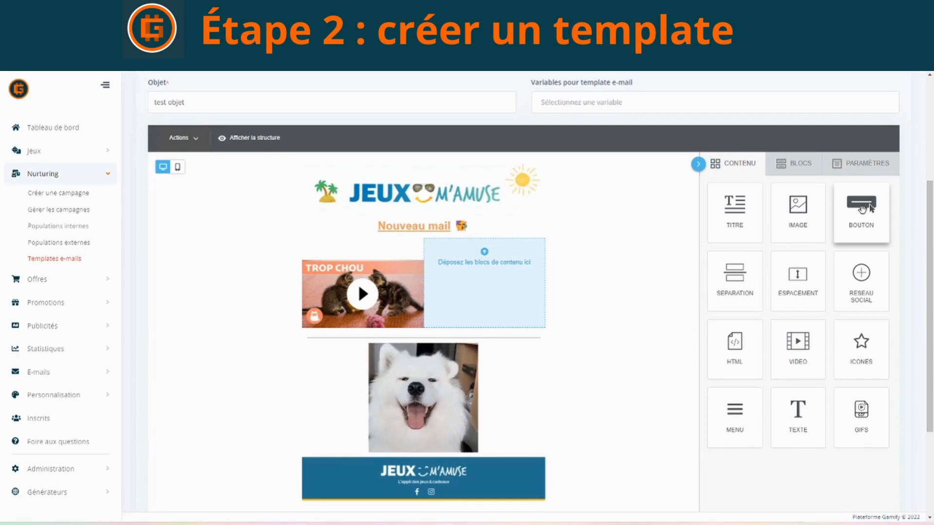
{"action": "left_click_drag", "start_coordinate": [861, 208], "coordinate": [489, 285]}
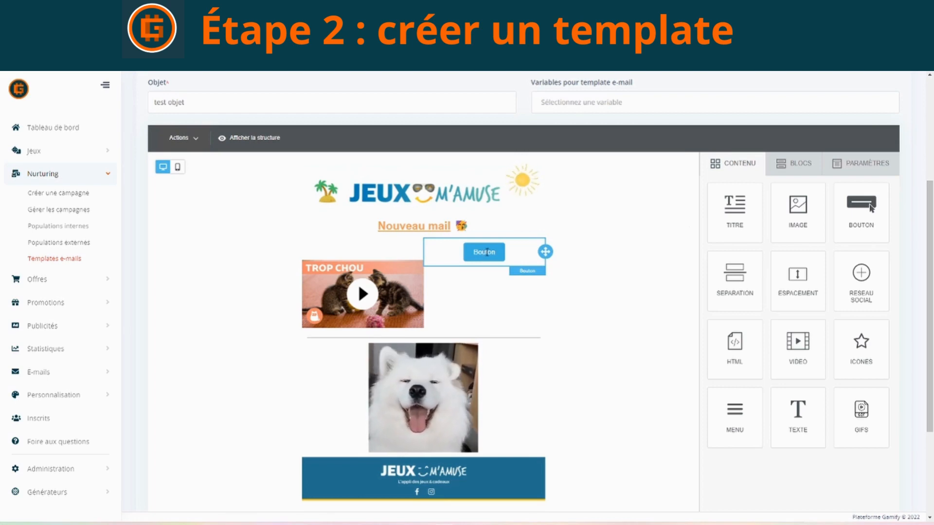
{"action": "left_click", "coordinate": [486, 252]}
{"action": "left_click_drag", "start_coordinate": [494, 251], "coordinate": [468, 257]}
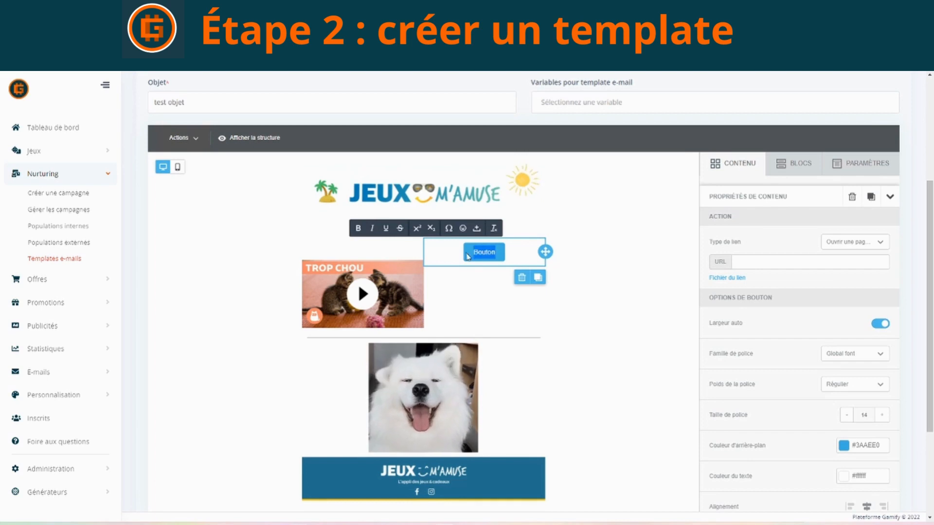
{"action": "type", "text": "d"}
{"action": "type", "text": "ique"}
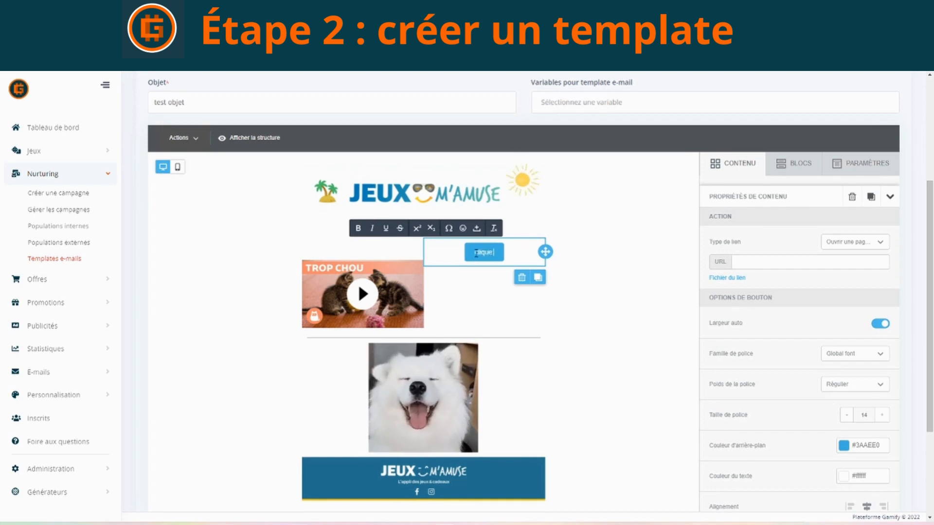
{"action": "type", "text": " ici pour découvri"}
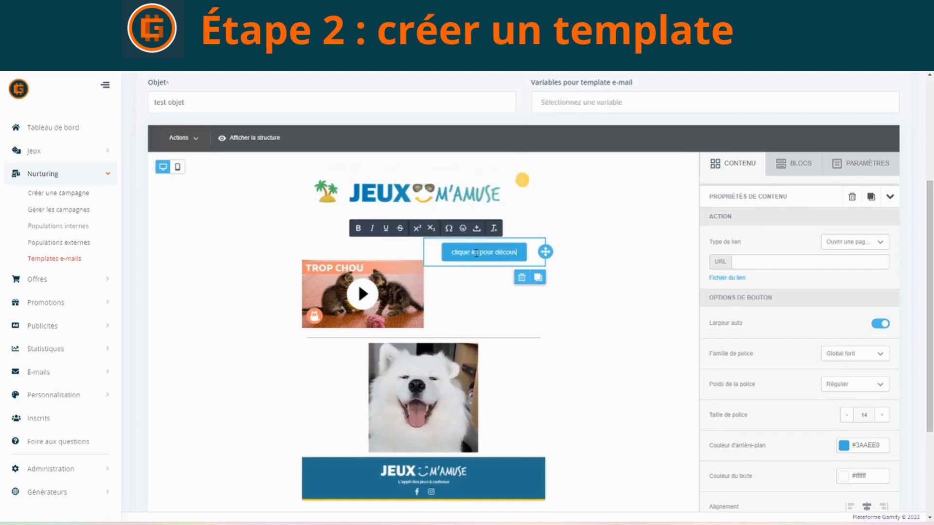
{"action": "type", "text": "r d'autres vidéos !"}
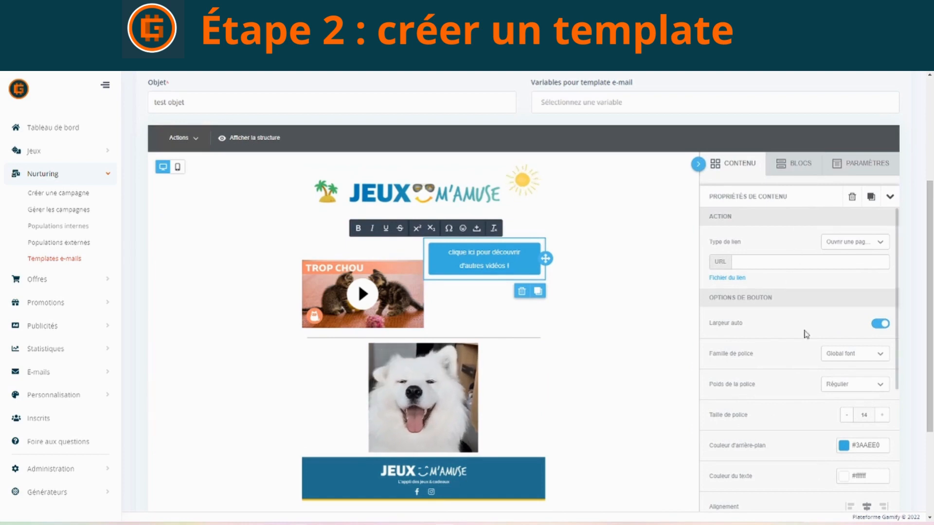
Set the button's top content padding to 10 and its block padding to 40 on all sides.
{"action": "scroll", "coordinate": [827, 401], "scroll_direction": "down", "scroll_amount": 5}
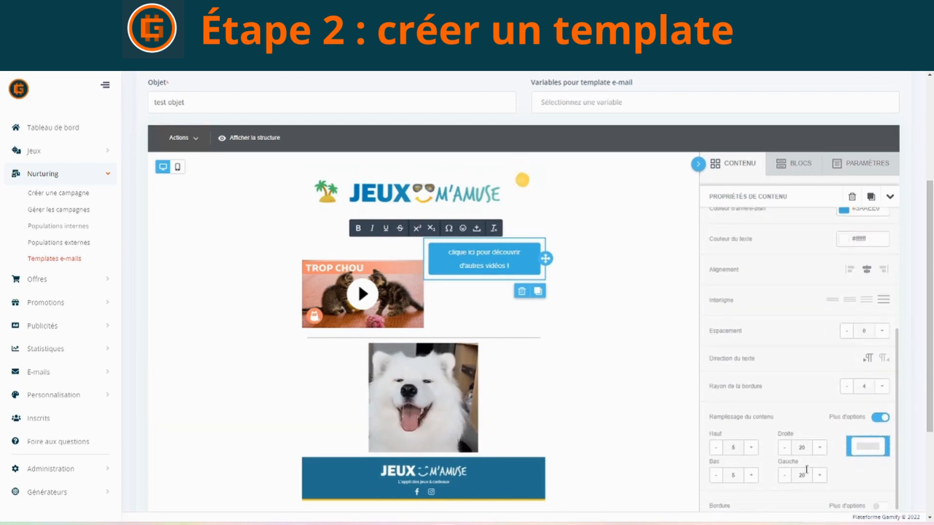
{"action": "left_click", "coordinate": [751, 442]}
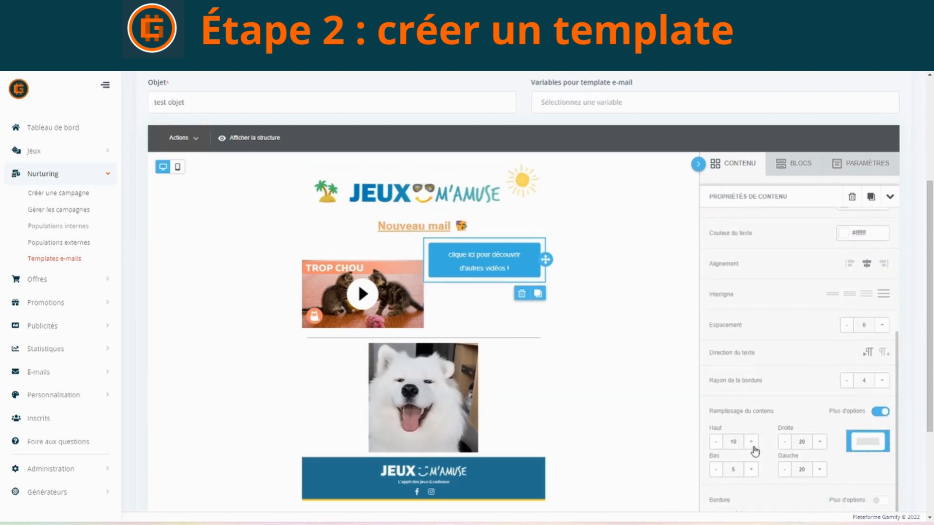
{"action": "scroll", "coordinate": [787, 440], "scroll_direction": "down", "scroll_amount": 2}
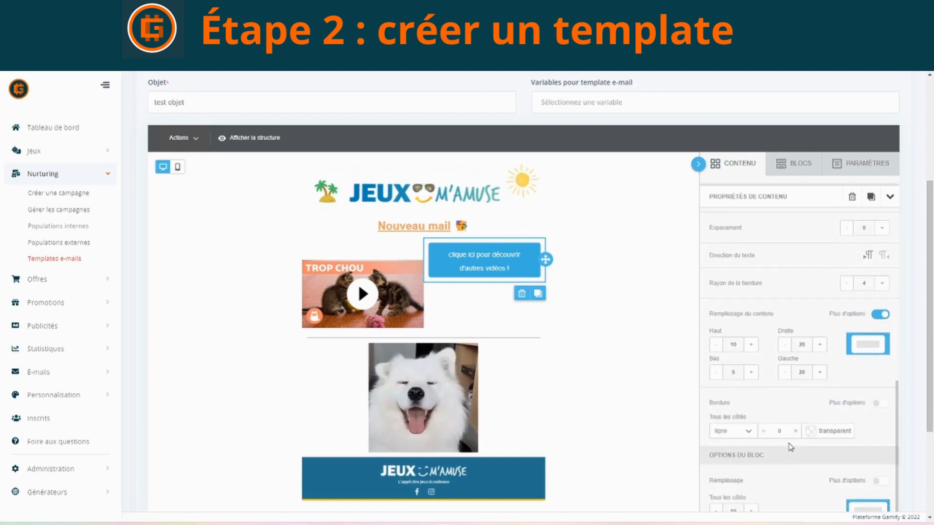
{"action": "scroll", "coordinate": [790, 447], "scroll_direction": "down", "scroll_amount": 3}
{"action": "left_click", "coordinate": [752, 459]}
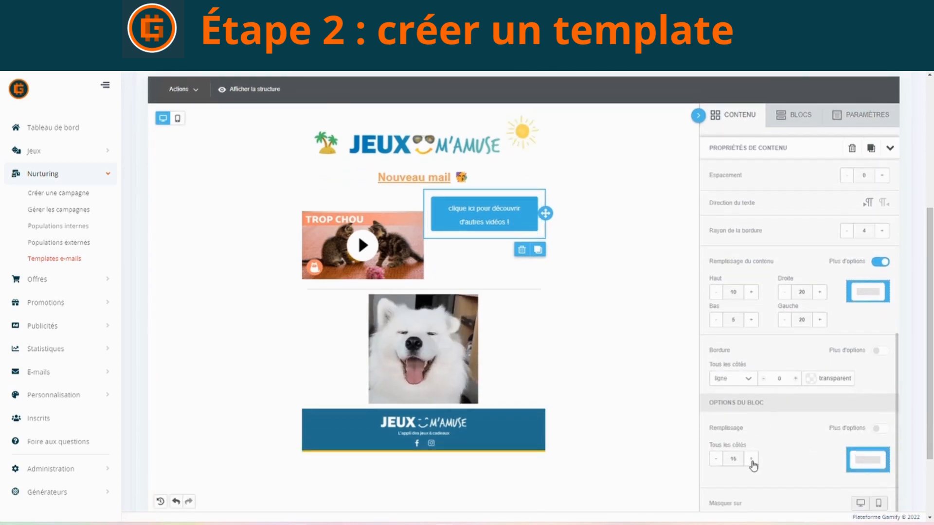
{"action": "left_click", "coordinate": [752, 459]}
{"action": "left_click", "coordinate": [751, 459]}
{"action": "left_click", "coordinate": [751, 460]}
{"action": "left_click", "coordinate": [752, 460]}
{"action": "left_click", "coordinate": [751, 460]}
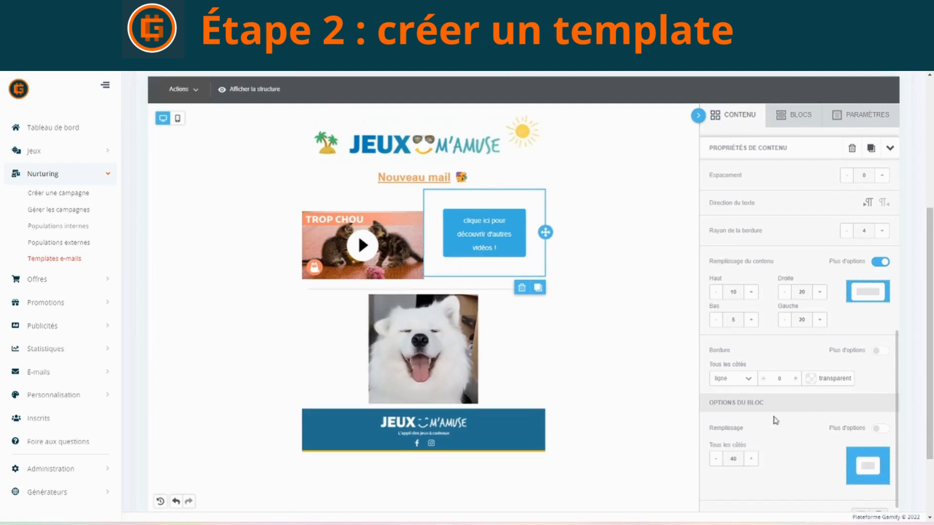
Set the kitten video block's top padding to 25 to align it with the button.
{"action": "left_click", "coordinate": [605, 180]}
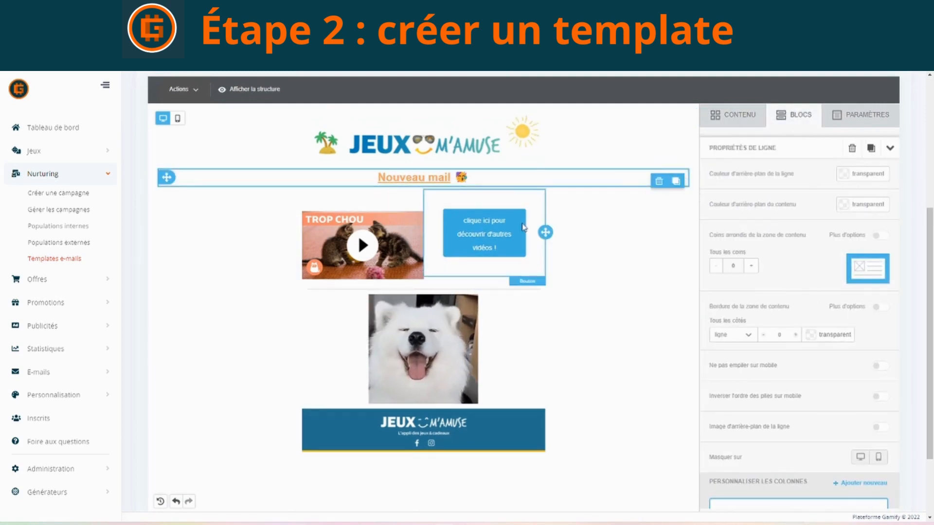
{"action": "left_click", "coordinate": [391, 243]}
{"action": "left_click", "coordinate": [717, 402]}
{"action": "left_click", "coordinate": [717, 402]}
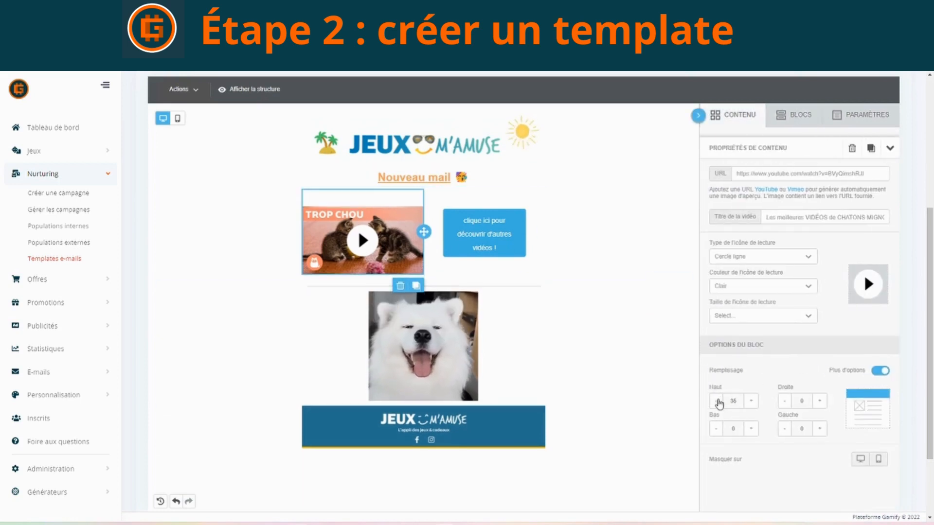
{"action": "left_click", "coordinate": [717, 402]}
{"action": "left_click", "coordinate": [717, 402]}
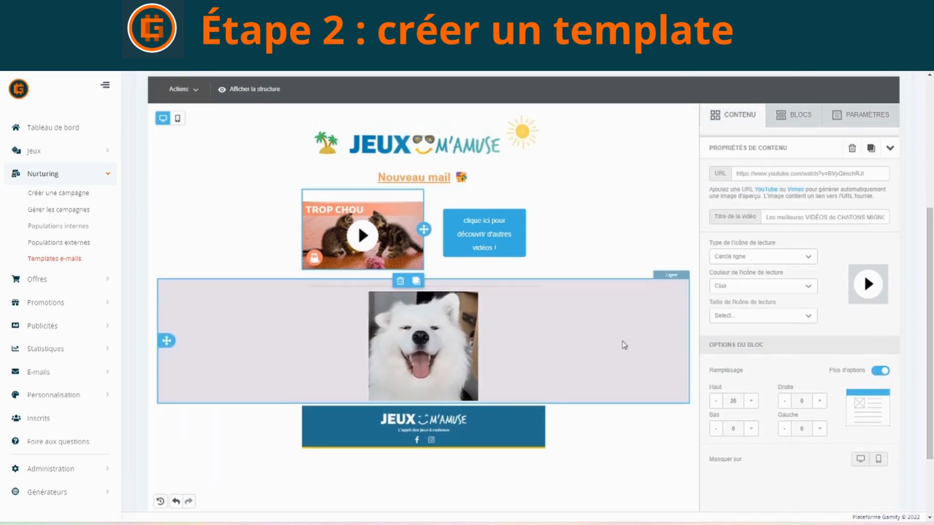
{"action": "left_click", "coordinate": [676, 384]}
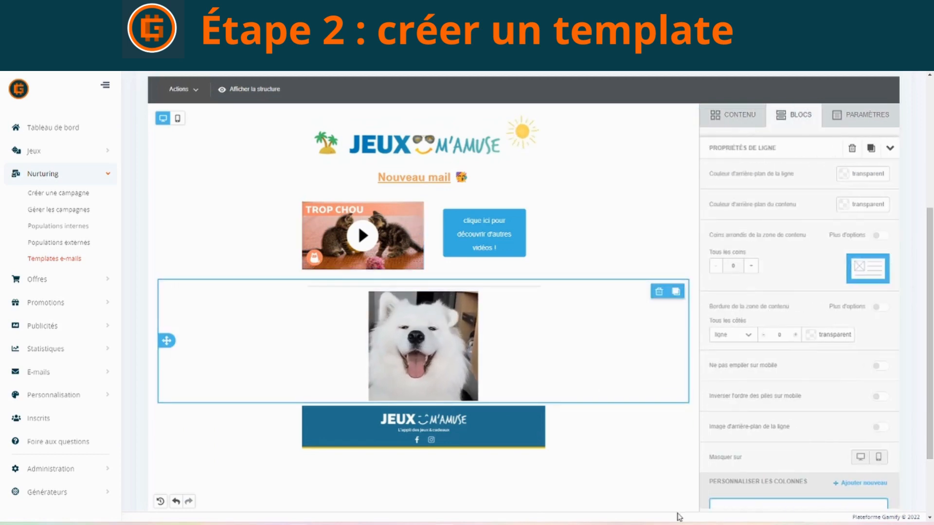
Link the blue button beside the kitten video to the YouTube kitten video by pasting its address as the button's URL.
{"action": "left_click", "coordinate": [506, 221]}
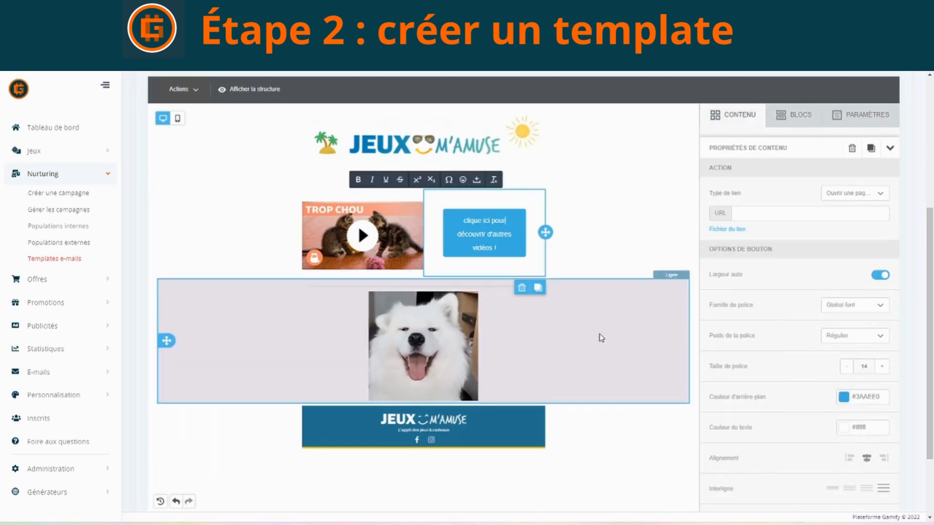
{"action": "scroll", "coordinate": [673, 393], "scroll_direction": "up", "scroll_amount": 1}
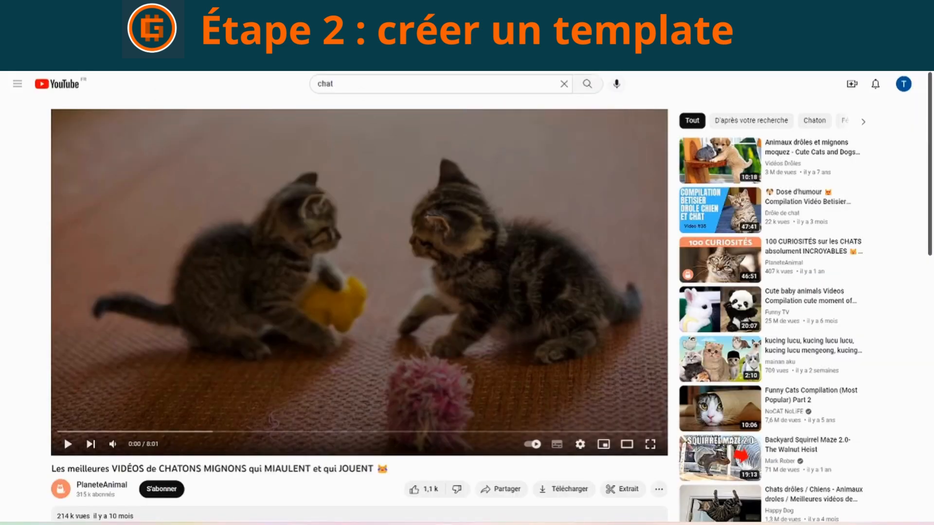
{"action": "right_click", "coordinate": [137, 46]}
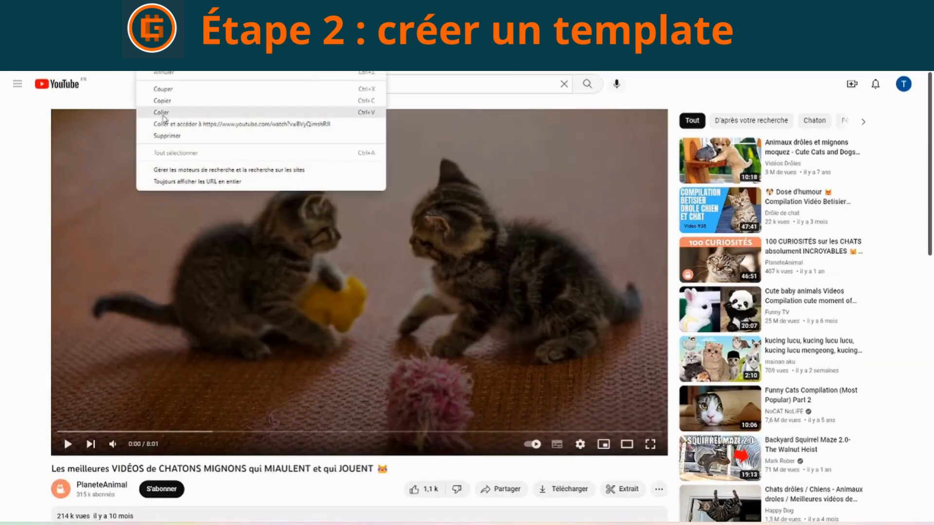
{"action": "left_click", "coordinate": [160, 112]}
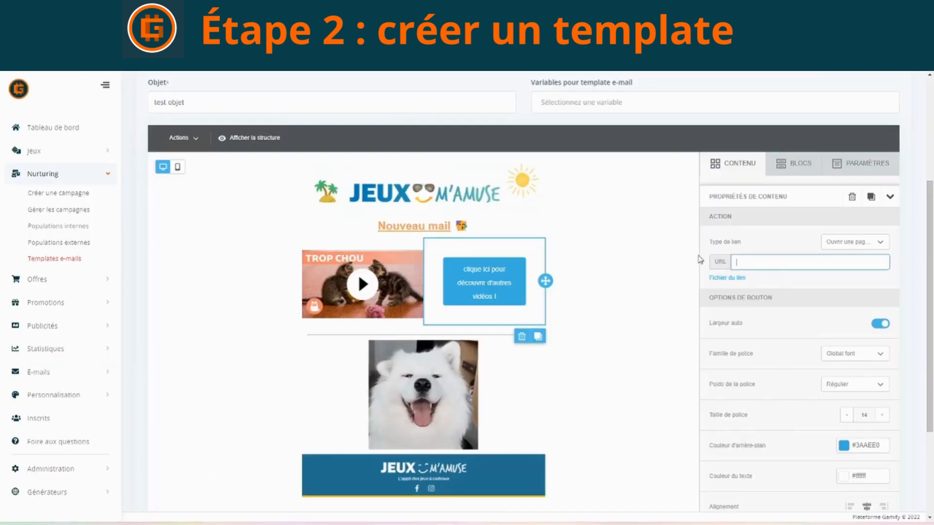
{"action": "type", "text": "https://www.youtube.com/watch?v=BVyQmshRJ"}
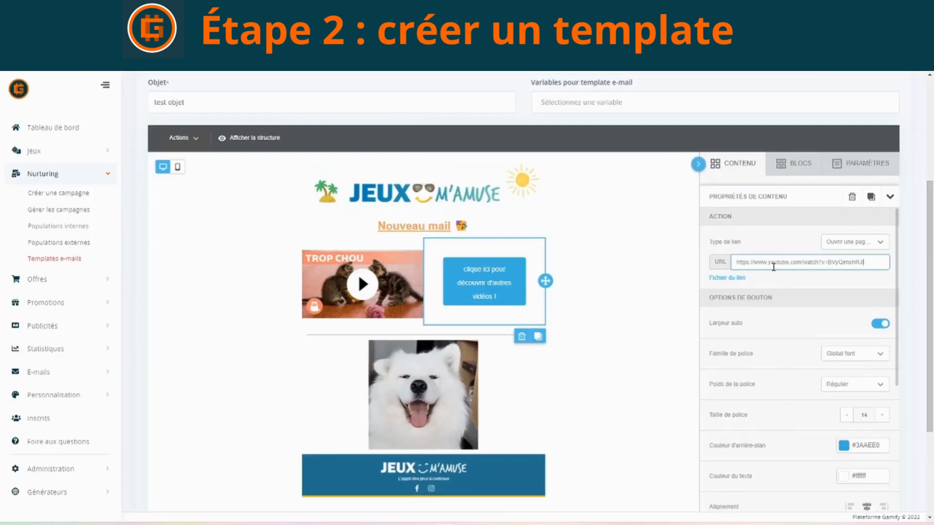
{"action": "left_click", "coordinate": [793, 242]}
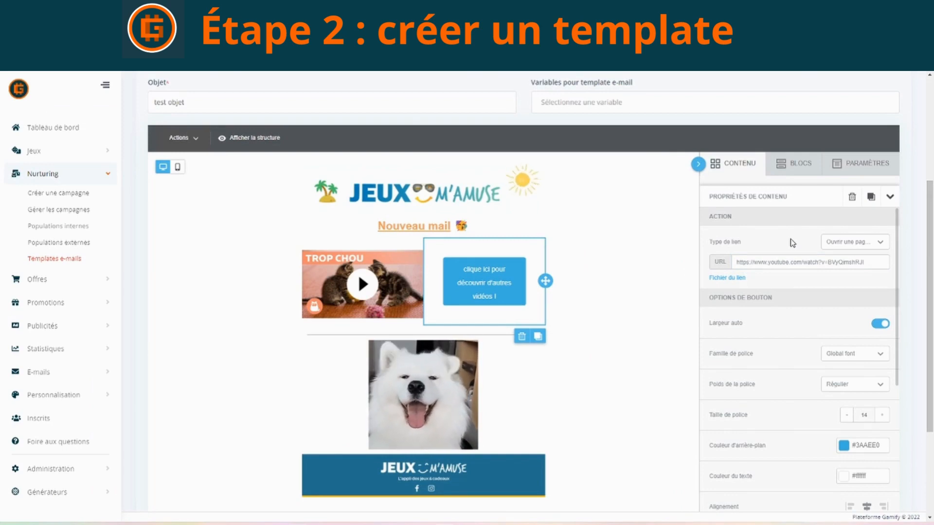
{"action": "left_click", "coordinate": [632, 440]}
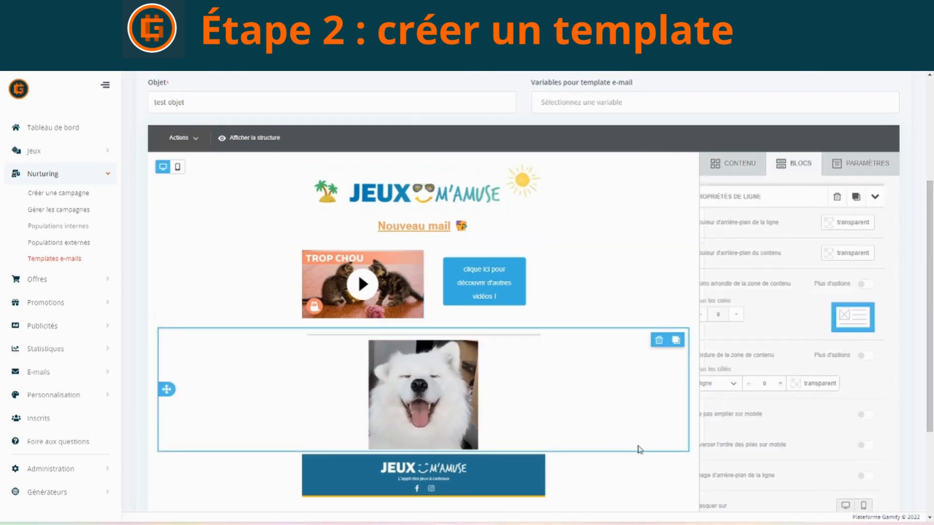
{"action": "left_click", "coordinate": [465, 288]}
{"action": "left_click", "coordinate": [640, 417]}
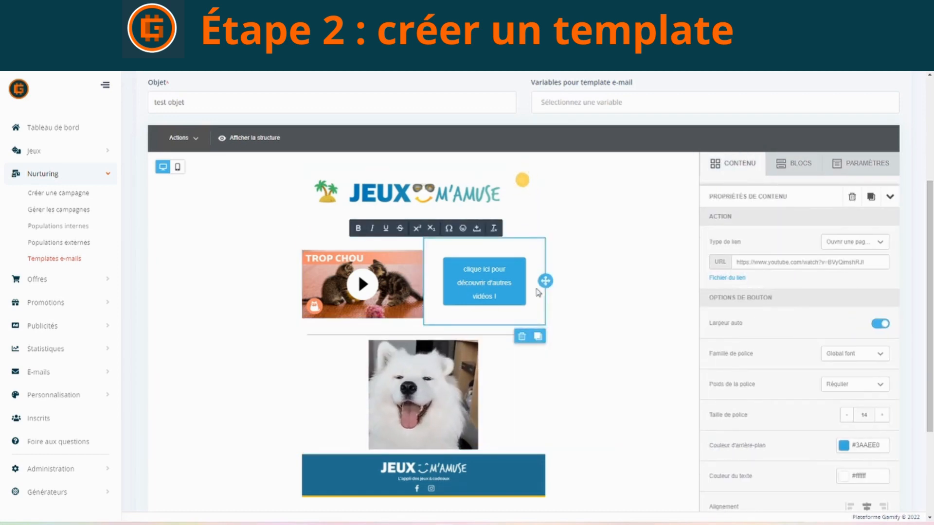
{"action": "left_click", "coordinate": [627, 400]}
Add a single-column row between the dog GIF and the footer, and place a social network block in it.
{"action": "left_click", "coordinate": [738, 161]}
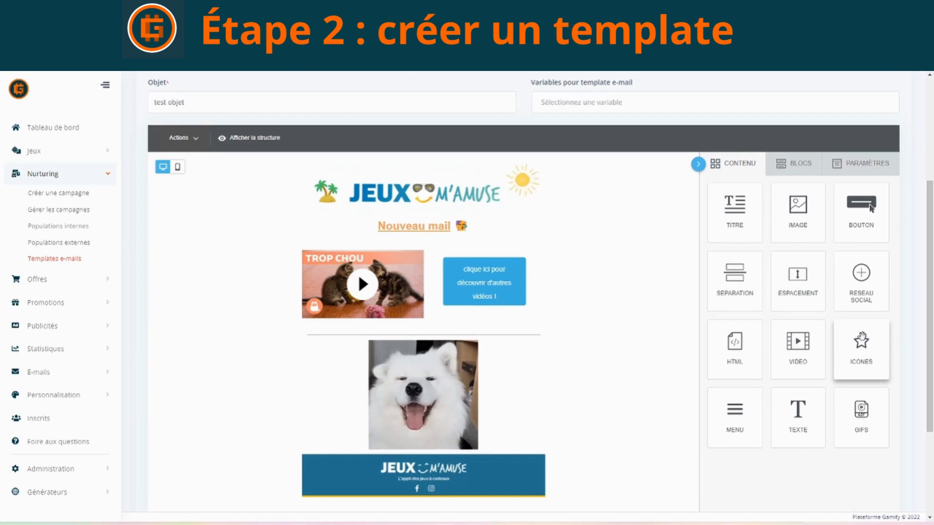
{"action": "left_click", "coordinate": [793, 166]}
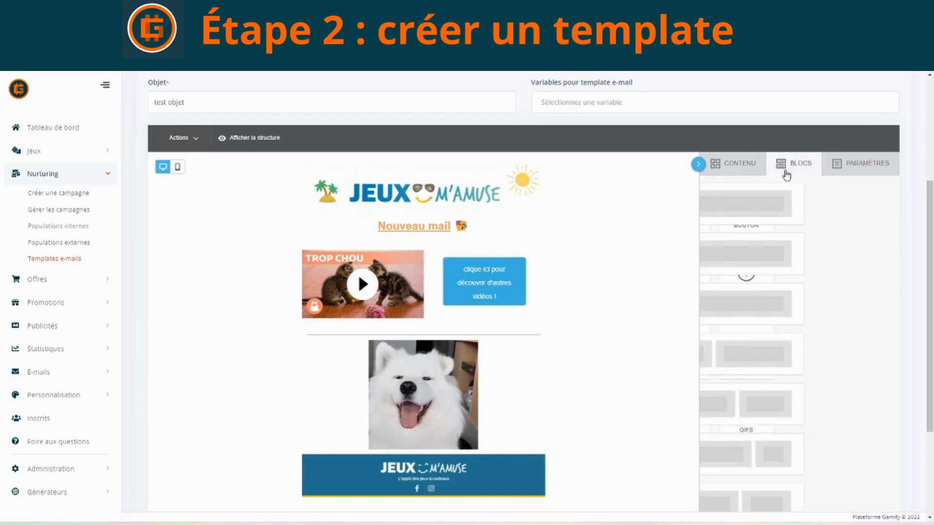
{"action": "left_click_drag", "start_coordinate": [767, 203], "coordinate": [525, 466]}
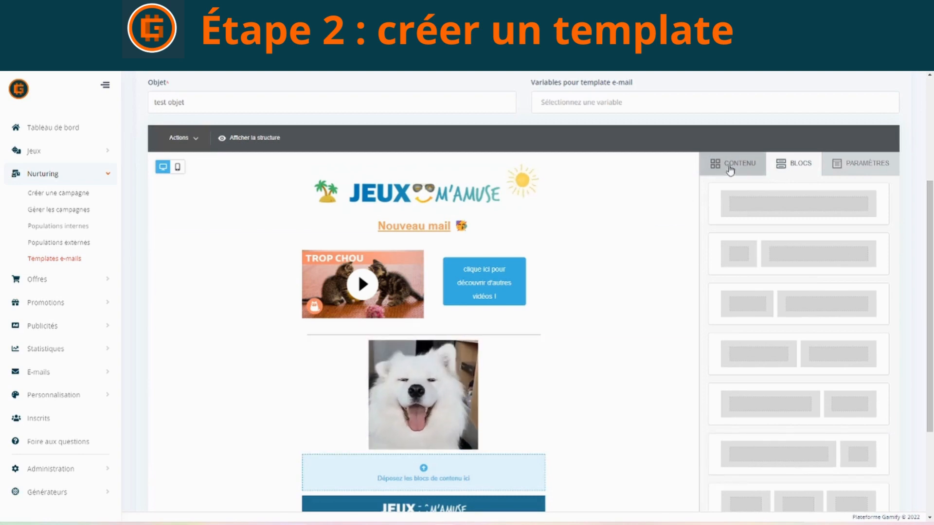
{"action": "left_click", "coordinate": [730, 164]}
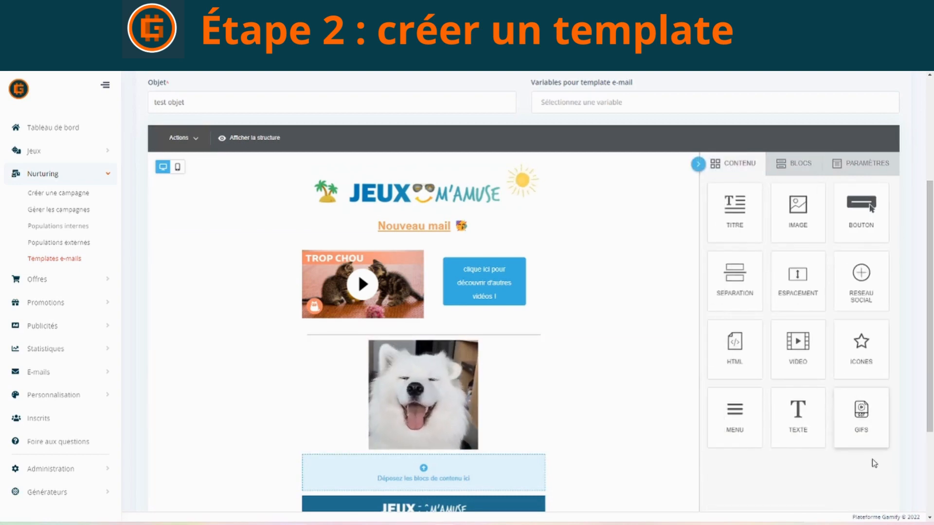
{"action": "scroll", "coordinate": [873, 461], "scroll_direction": "down", "scroll_amount": 1}
{"action": "left_click_drag", "start_coordinate": [861, 229], "coordinate": [437, 414]}
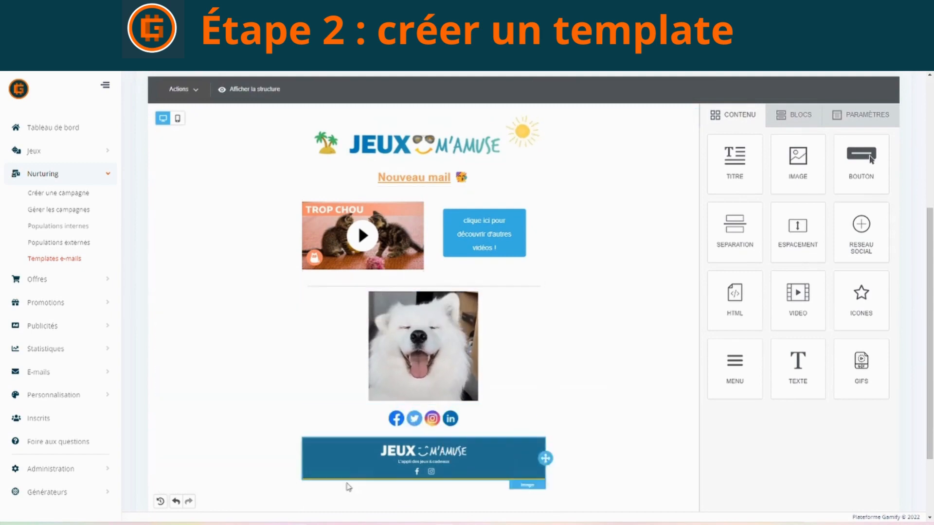
Review the social network block's icon settings and the URL fields for Facebook, Twitter, Instagram and LinkedIn.
{"action": "left_click", "coordinate": [468, 419]}
{"action": "scroll", "coordinate": [796, 250], "scroll_direction": "down", "scroll_amount": 2}
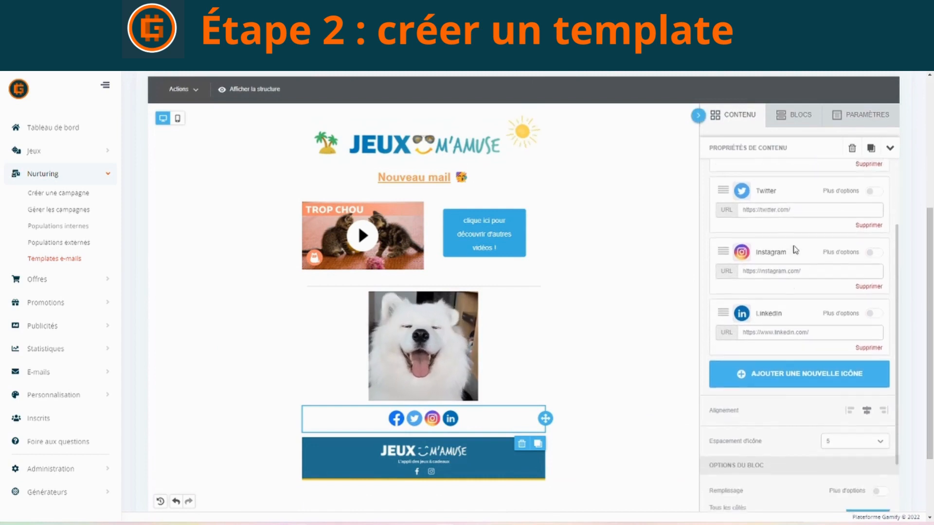
{"action": "scroll", "coordinate": [802, 440], "scroll_direction": "up", "scroll_amount": 3}
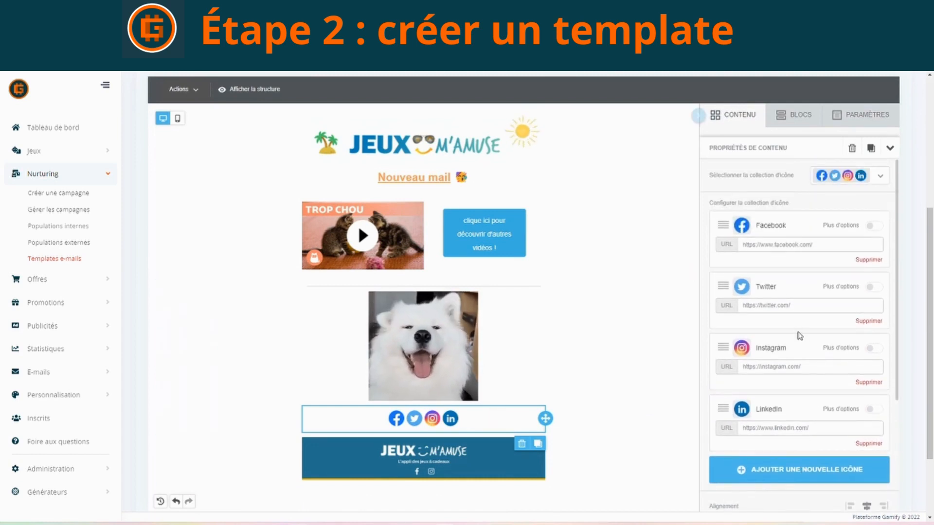
{"action": "scroll", "coordinate": [800, 335], "scroll_direction": "down", "scroll_amount": 1}
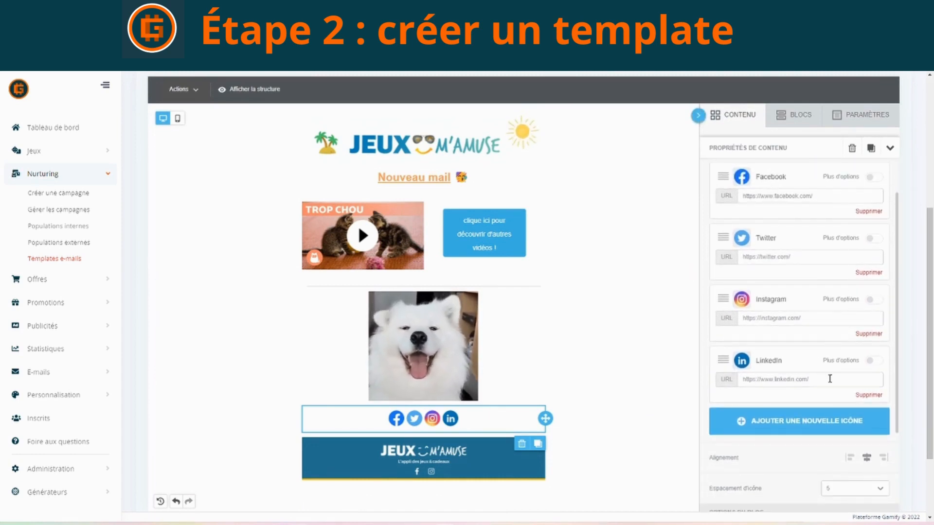
{"action": "scroll", "coordinate": [831, 389], "scroll_direction": "up", "scroll_amount": 1}
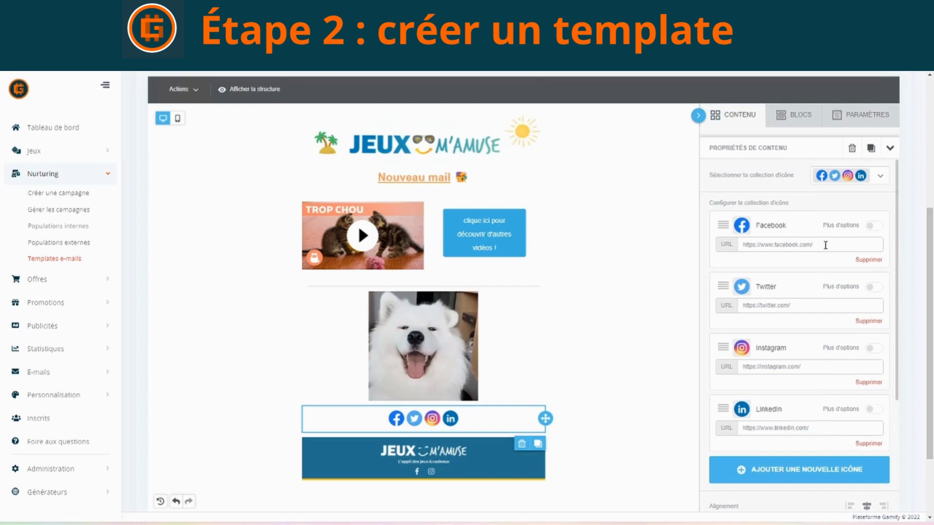
{"action": "left_click", "coordinate": [800, 305]}
{"action": "left_click", "coordinate": [811, 367]}
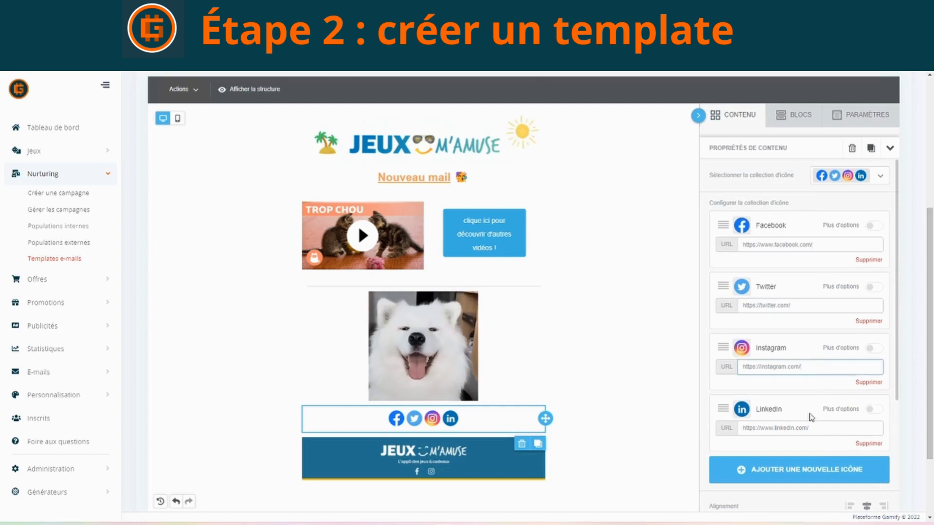
{"action": "left_click", "coordinate": [815, 427]}
{"action": "left_click", "coordinate": [813, 367]}
{"action": "left_click", "coordinate": [811, 309]}
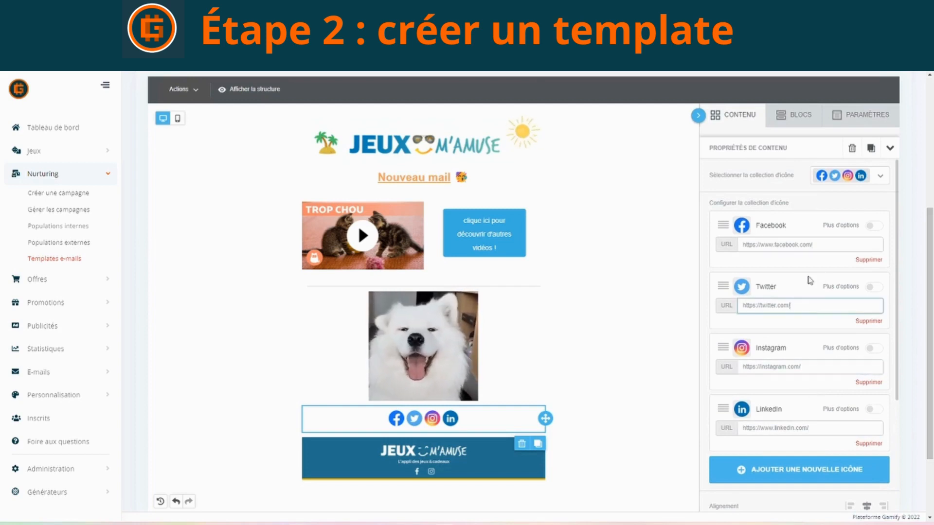
{"action": "left_click", "coordinate": [827, 240]}
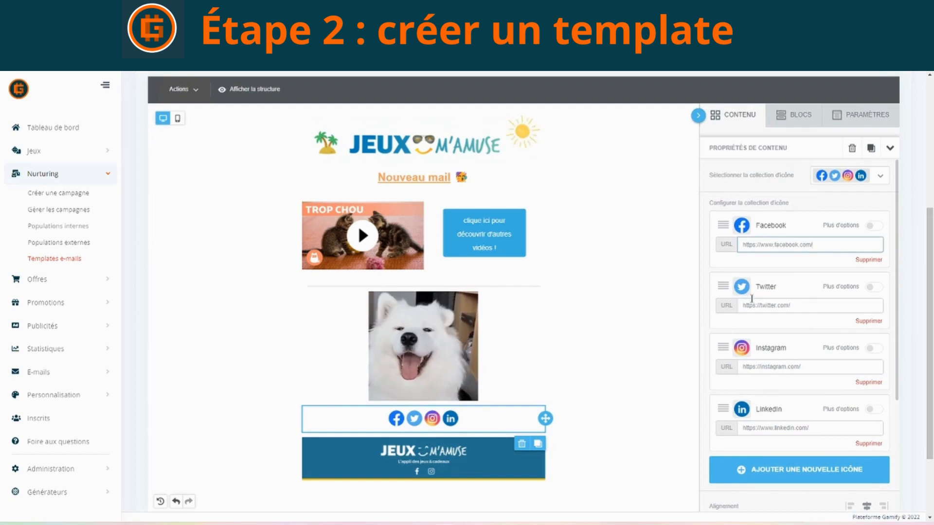
Remove the Twitter icon from the social network block and check the extra options of the LinkedIn icon.
{"action": "left_click", "coordinate": [870, 322]}
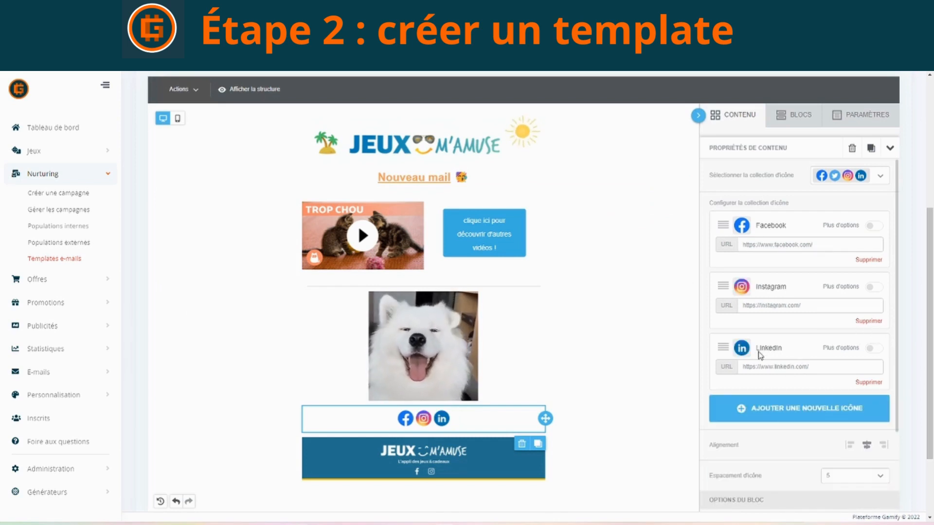
{"action": "left_click", "coordinate": [873, 348]}
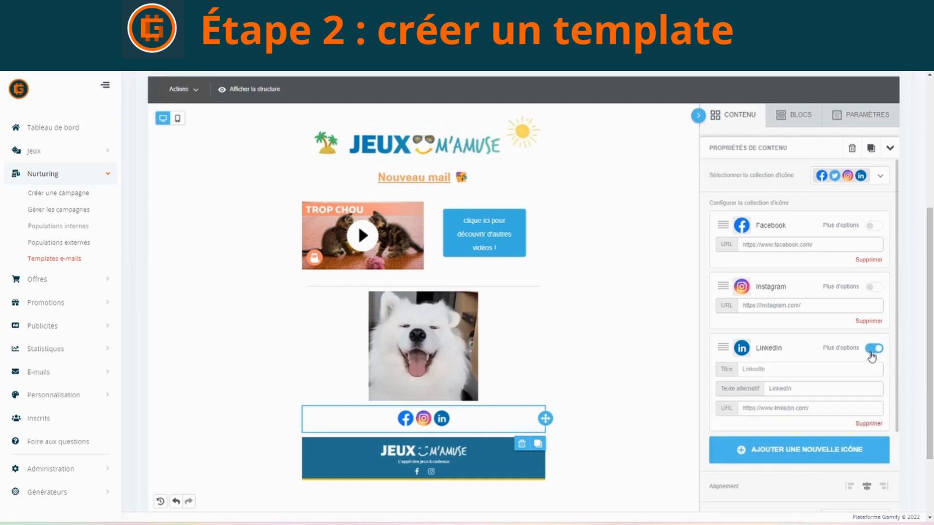
{"action": "left_click", "coordinate": [873, 348]}
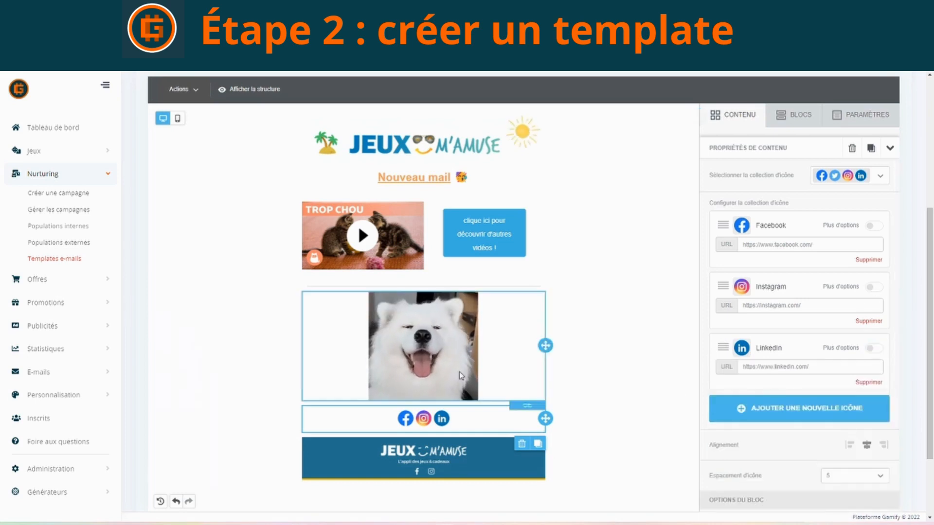
Add a single-column row between the social icons and the footer, and place an HTML block in it.
{"action": "left_click", "coordinate": [643, 275]}
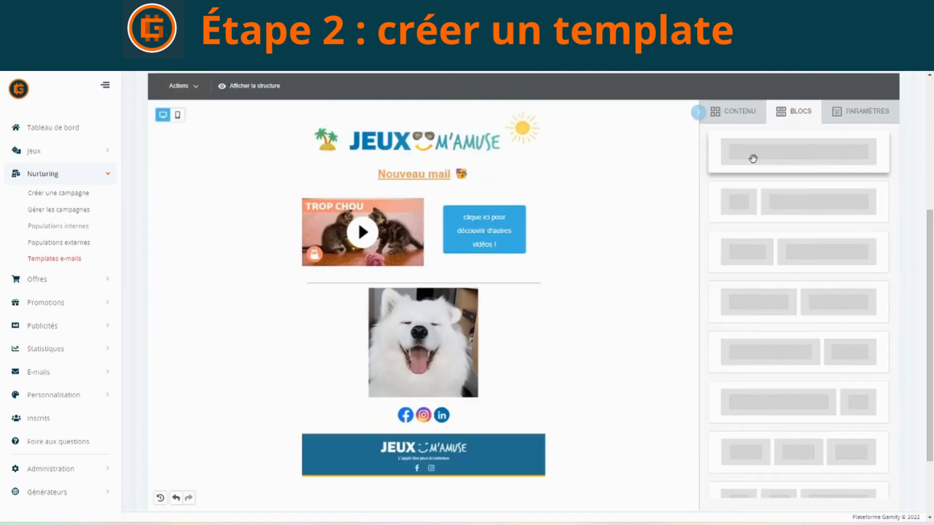
{"action": "left_click_drag", "start_coordinate": [797, 152], "coordinate": [454, 435]}
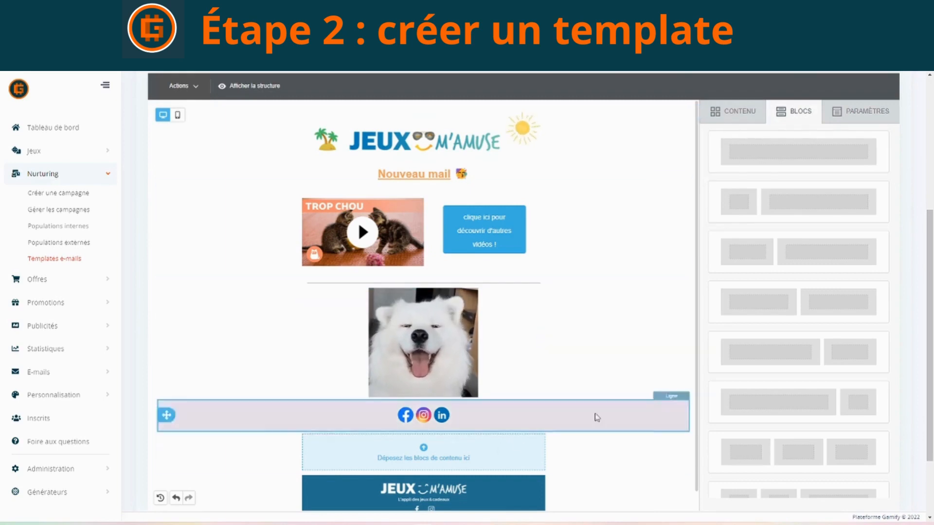
{"action": "left_click", "coordinate": [733, 112]}
{"action": "left_click_drag", "start_coordinate": [734, 292], "coordinate": [441, 448]}
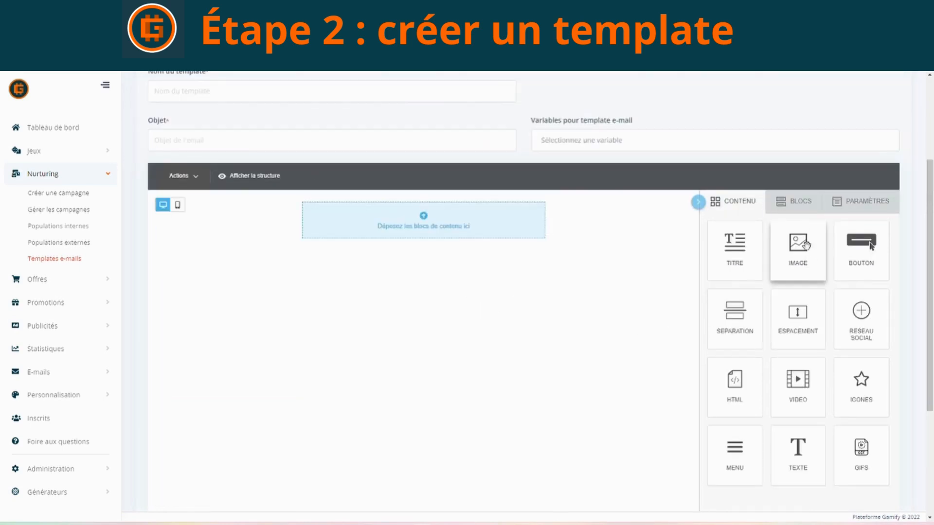
Insert an HTML block into the single-column row of the blank template.
{"action": "left_click", "coordinate": [798, 204]}
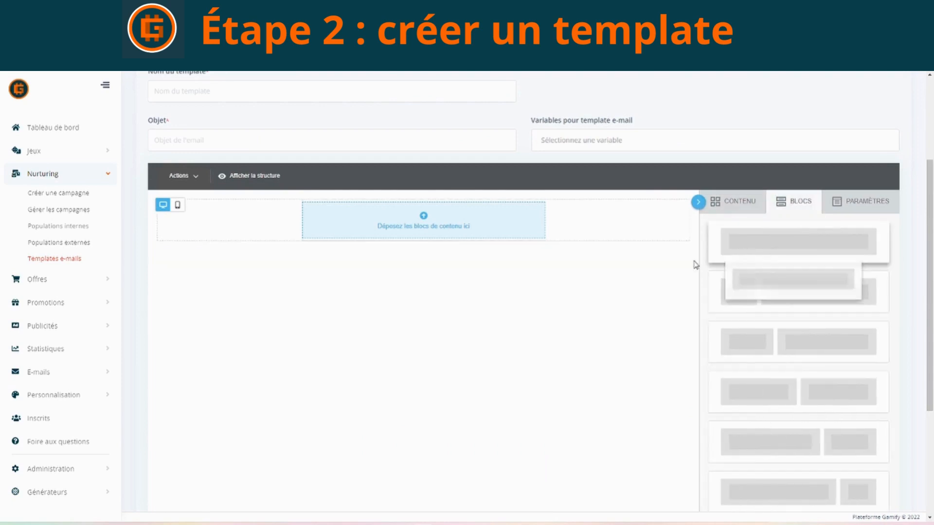
{"action": "left_click", "coordinate": [735, 207]}
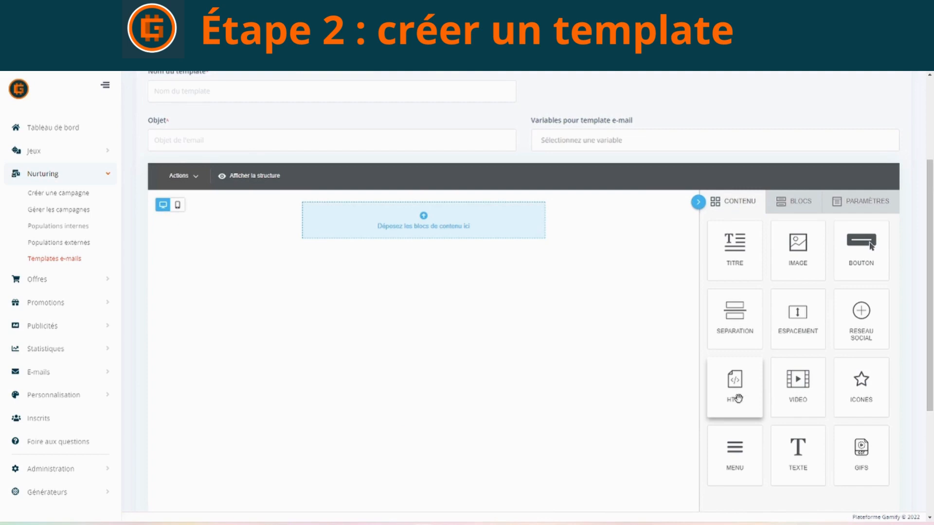
{"action": "left_click_drag", "start_coordinate": [738, 398], "coordinate": [427, 230]}
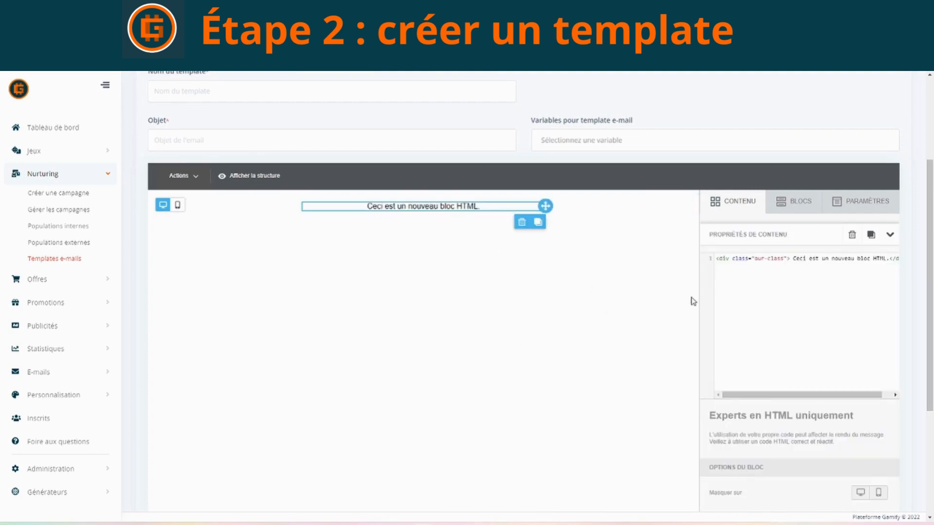
Replace the HTML block's default code with the copied table code for the red "Le Dauphiné libéré" header.
{"action": "key", "text": "ctrl+a"}
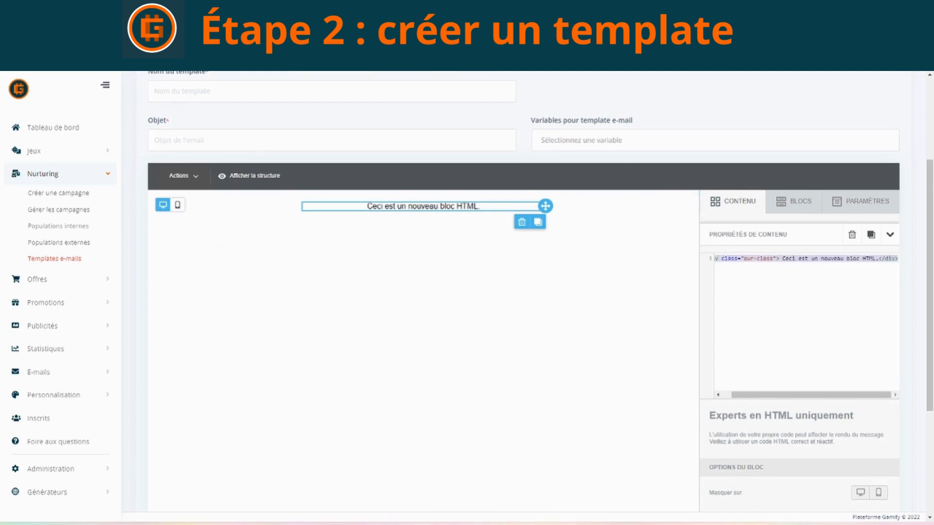
{"action": "key", "text": "BackSpace"}
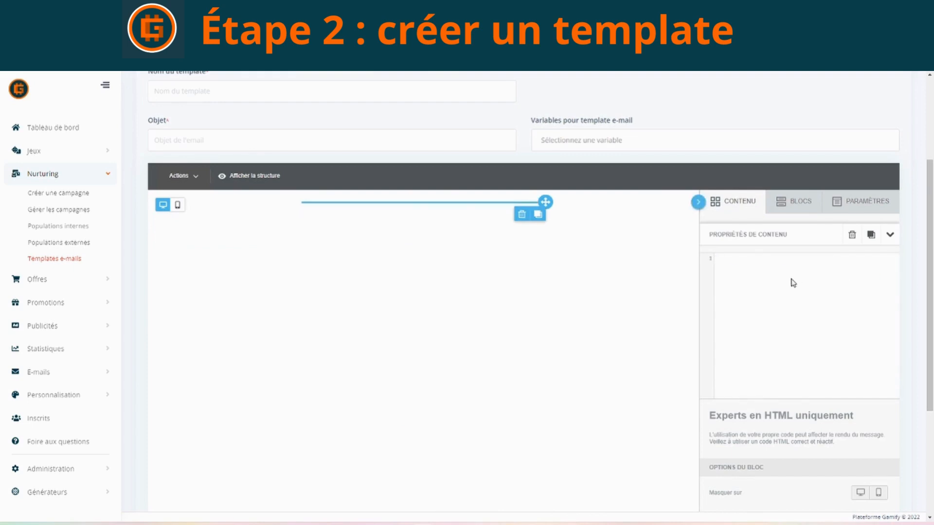
{"action": "key", "text": "ctrl+v"}
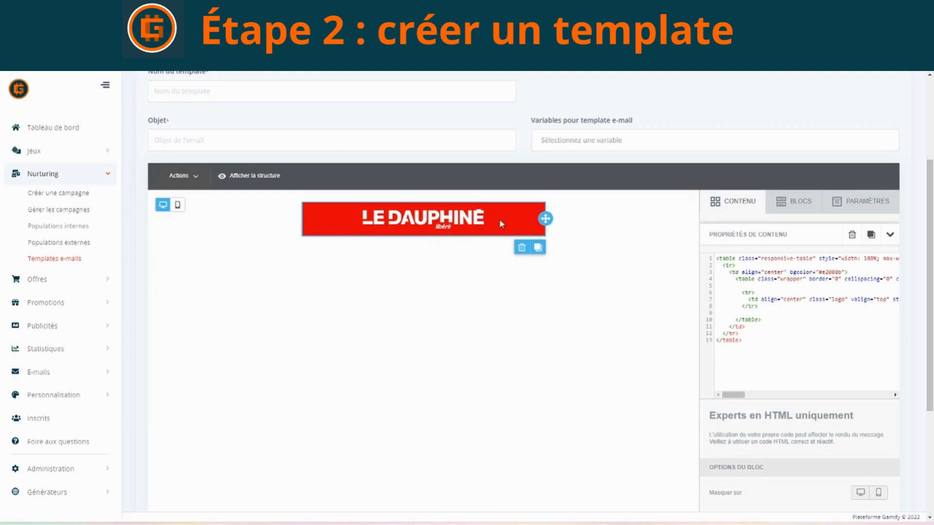
{"action": "left_click_drag", "start_coordinate": [750, 341], "coordinate": [719, 250]}
{"action": "left_click", "coordinate": [793, 343]}
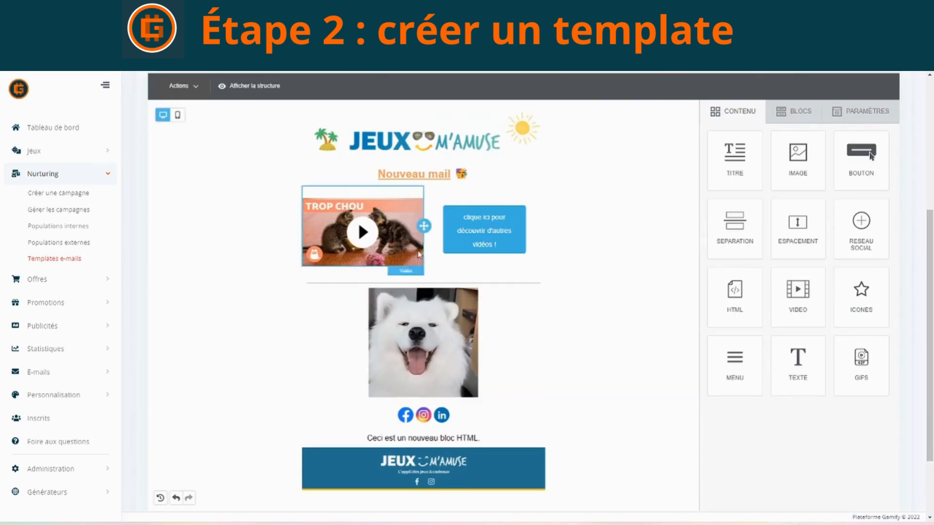
Copy the player's "Lien de désabonnement" variable from the e-mail template variables.
{"action": "scroll", "coordinate": [571, 463], "scroll_direction": "up", "scroll_amount": 5}
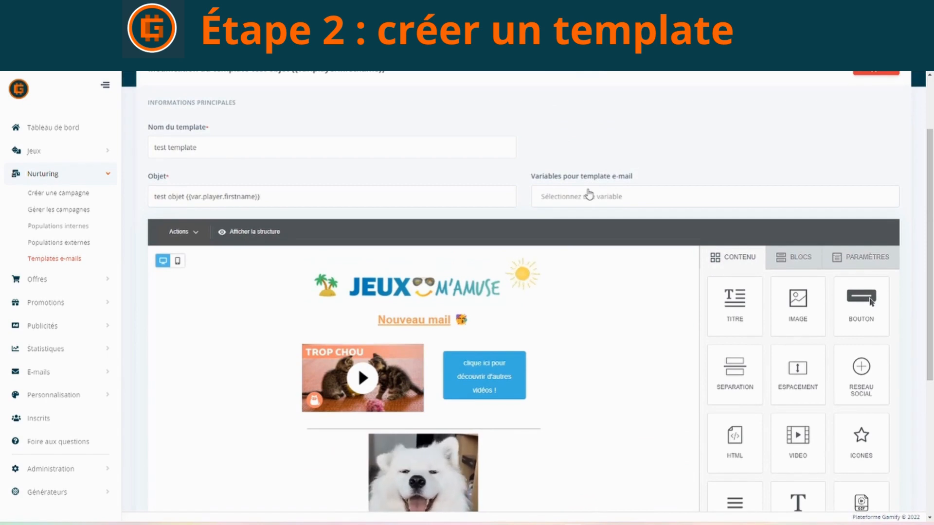
{"action": "left_click", "coordinate": [589, 196]}
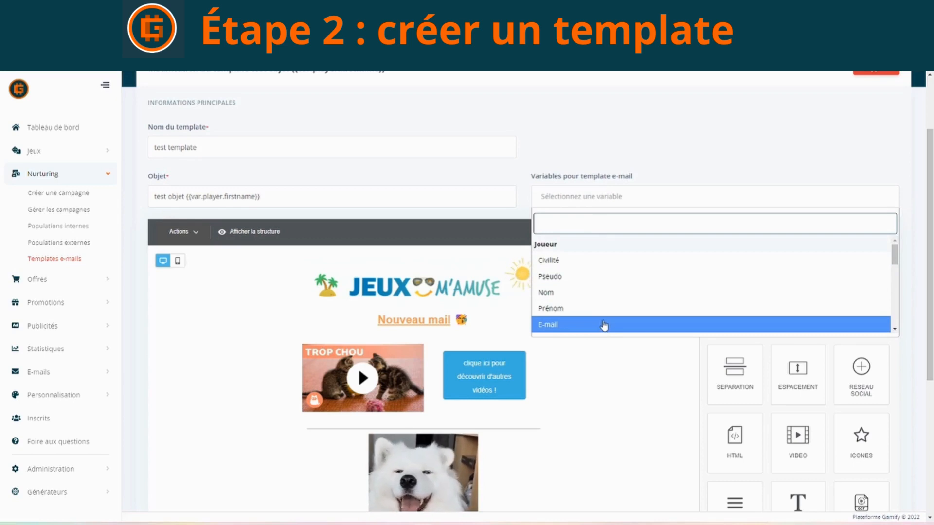
{"action": "scroll", "coordinate": [603, 325], "scroll_direction": "down", "scroll_amount": 3}
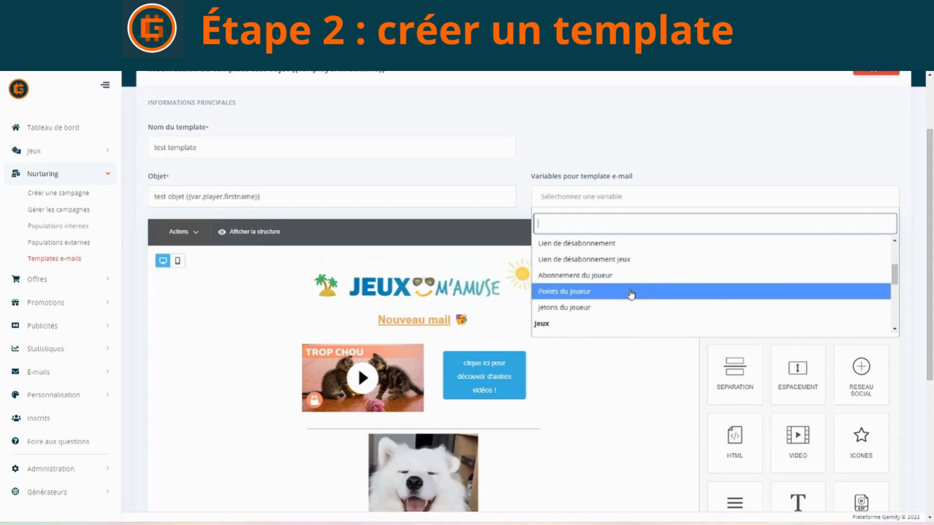
{"action": "left_click", "coordinate": [609, 244]}
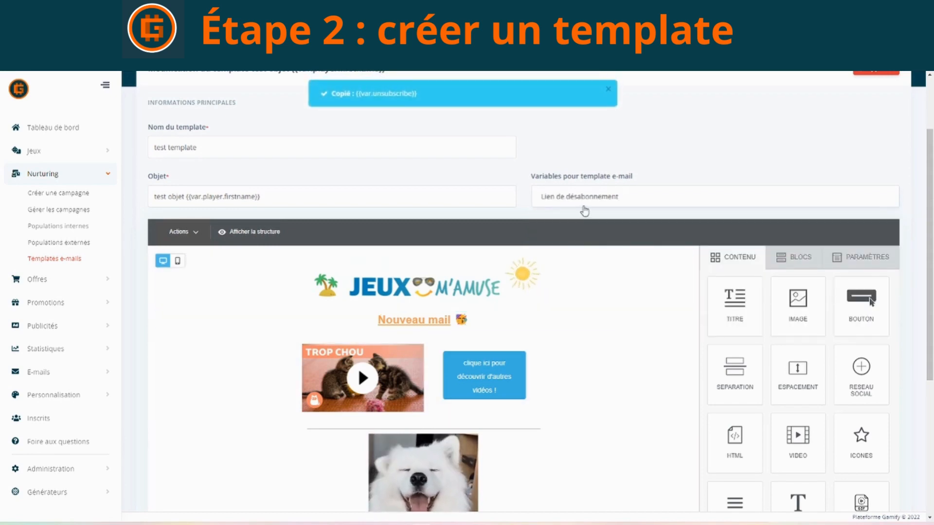
Add a single-column row below the blue footer banner and place a text block in it.
{"action": "scroll", "coordinate": [642, 388], "scroll_direction": "down", "scroll_amount": 1}
{"action": "scroll", "coordinate": [642, 388], "scroll_direction": "down", "scroll_amount": 3}
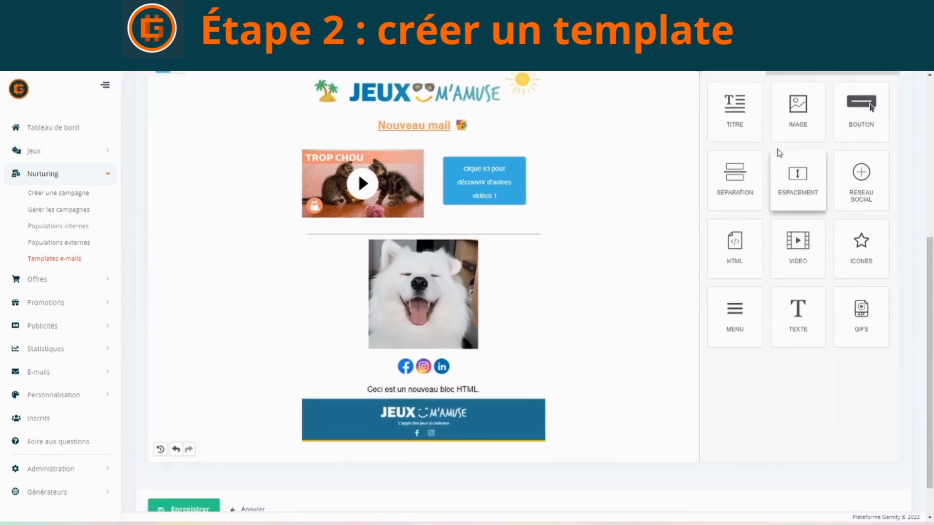
{"action": "scroll", "coordinate": [798, 160], "scroll_direction": "up", "scroll_amount": 1}
{"action": "left_click", "coordinate": [800, 113]}
{"action": "left_click_drag", "start_coordinate": [814, 157], "coordinate": [457, 492]}
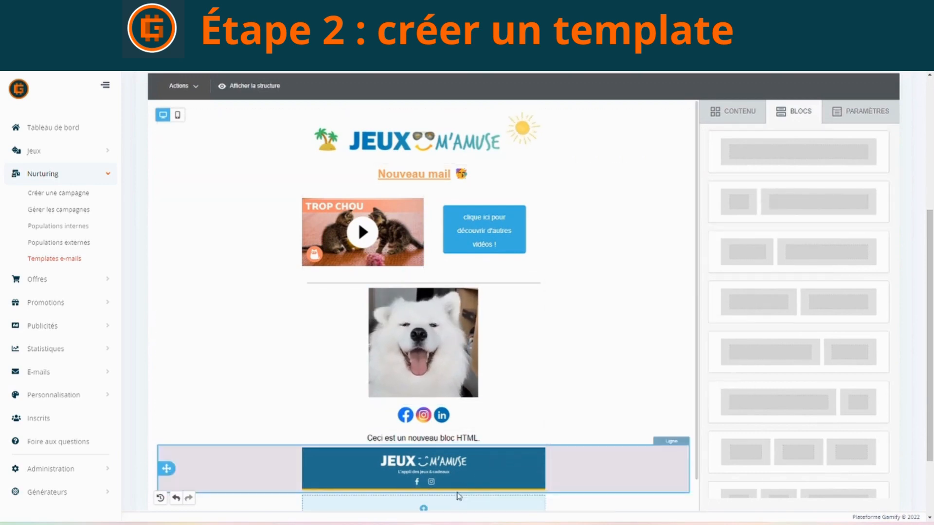
{"action": "left_click", "coordinate": [730, 112]}
{"action": "scroll", "coordinate": [535, 467], "scroll_direction": "down", "scroll_amount": 1}
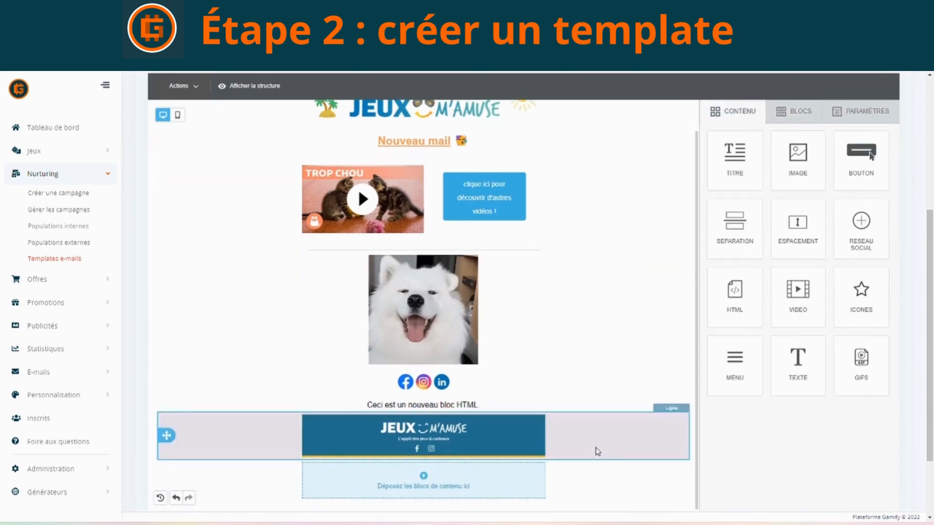
{"action": "left_click_drag", "start_coordinate": [798, 365], "coordinate": [446, 491]}
Replace the new text block's default text with "Pour vous désabonner, cliquez-ici".
{"action": "double_click", "coordinate": [446, 490]}
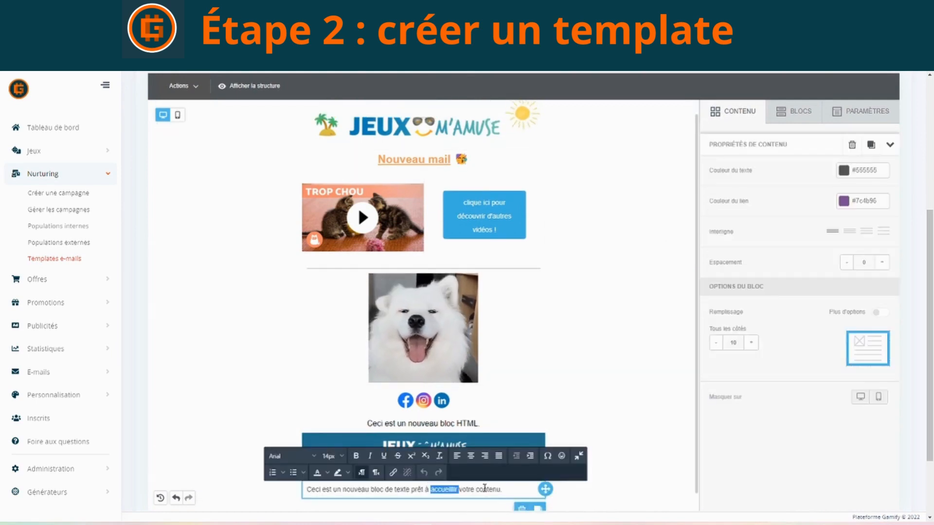
{"action": "left_click_drag", "start_coordinate": [510, 489], "coordinate": [320, 491]}
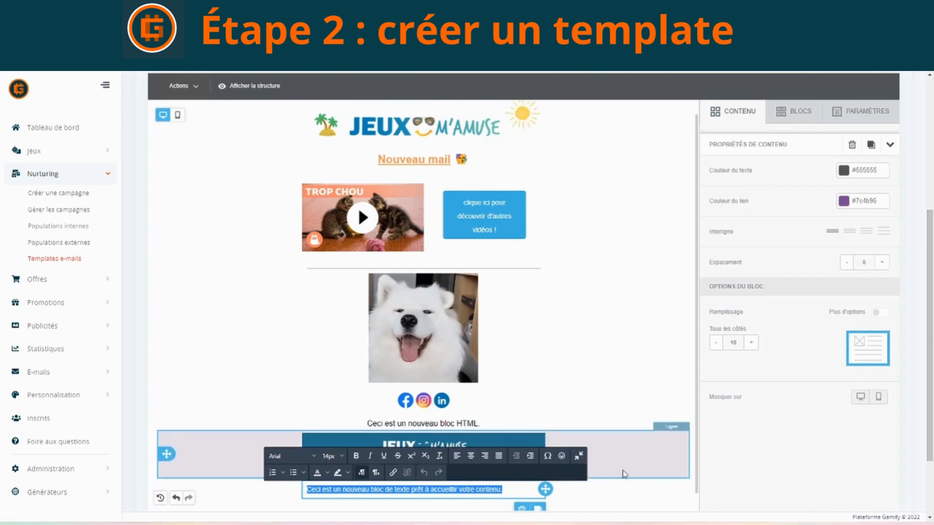
{"action": "type", "text": "Pour vous d"}
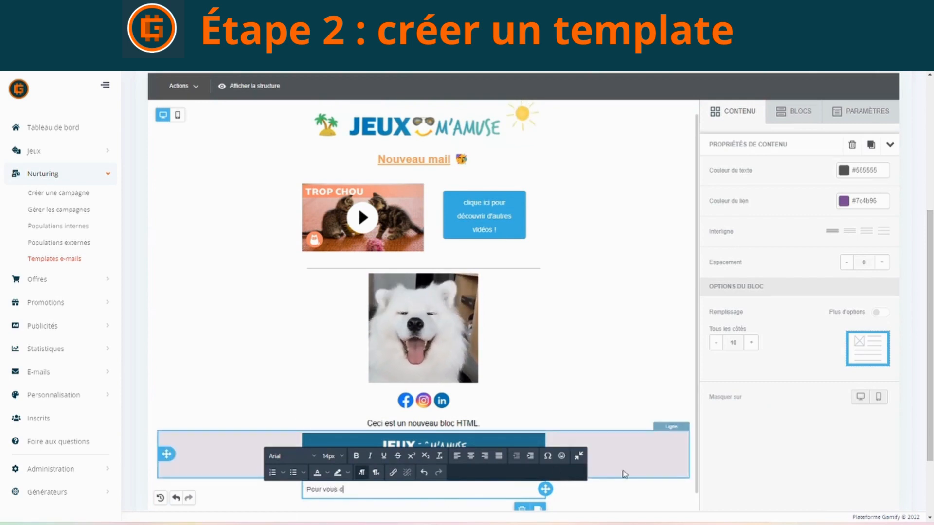
{"action": "type", "text": "ésabonne"}
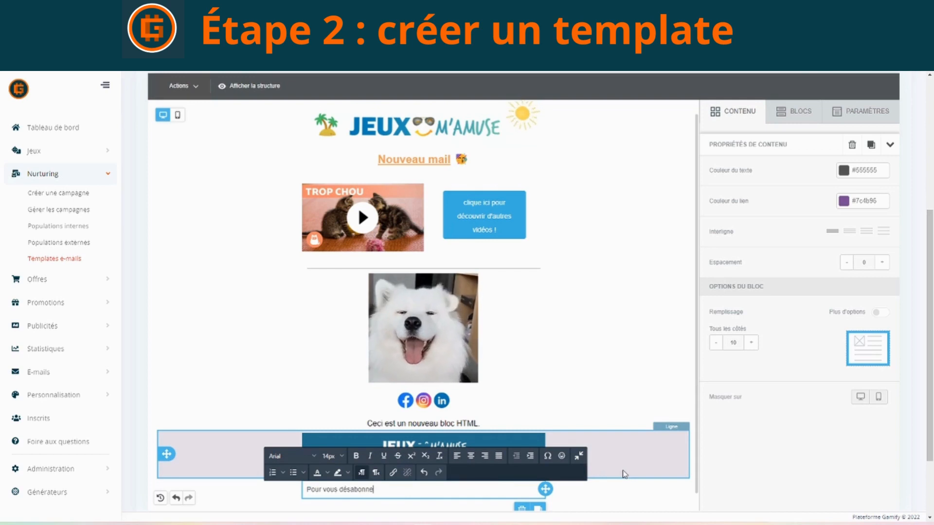
{"action": "type", "text": "r. cliquez-"}
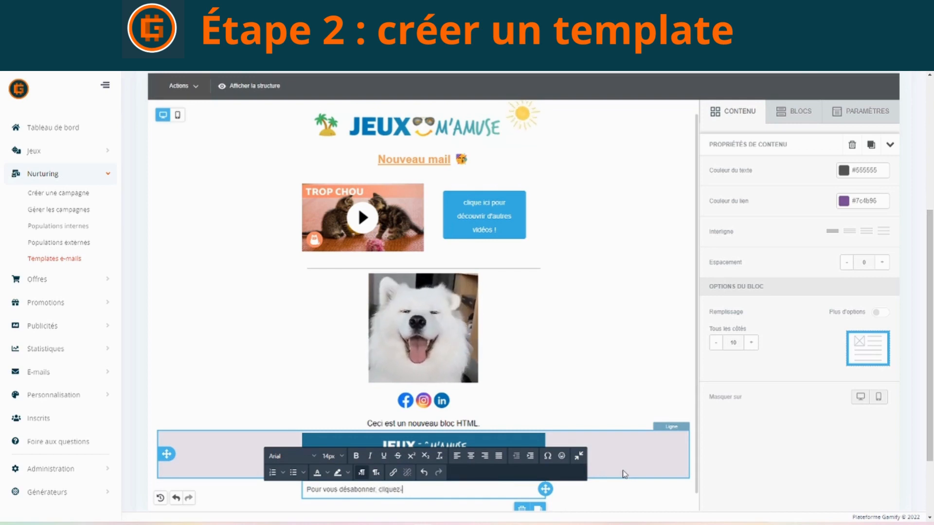
{"action": "type", "text": "ici"}
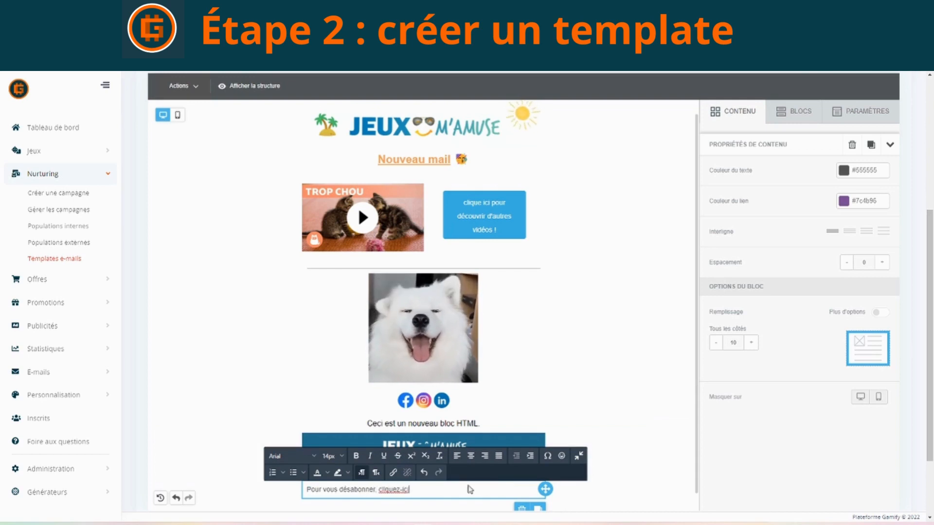
Link the words "cliquez-ici" to the URL {{var.unsubscribe}}, underlined and opening in a new window.
{"action": "left_click_drag", "start_coordinate": [409, 491], "coordinate": [378, 490]}
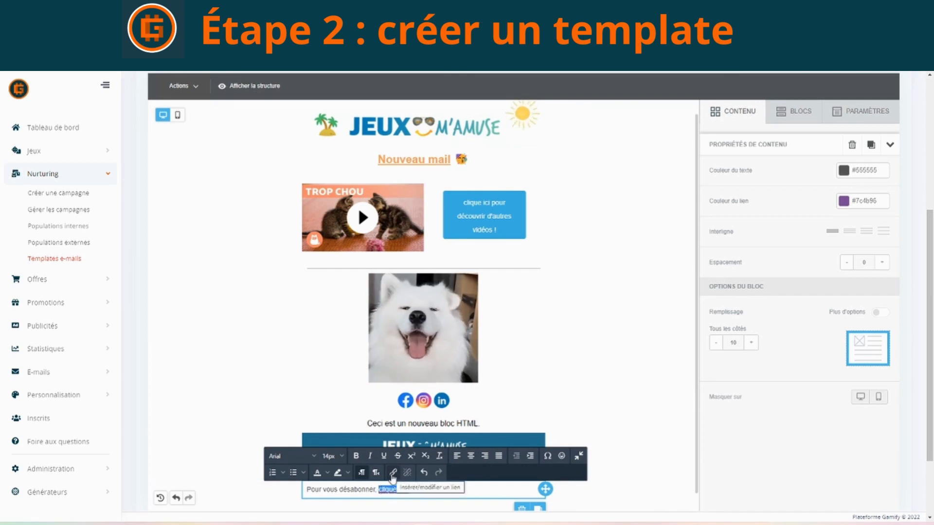
{"action": "left_click", "coordinate": [392, 475]}
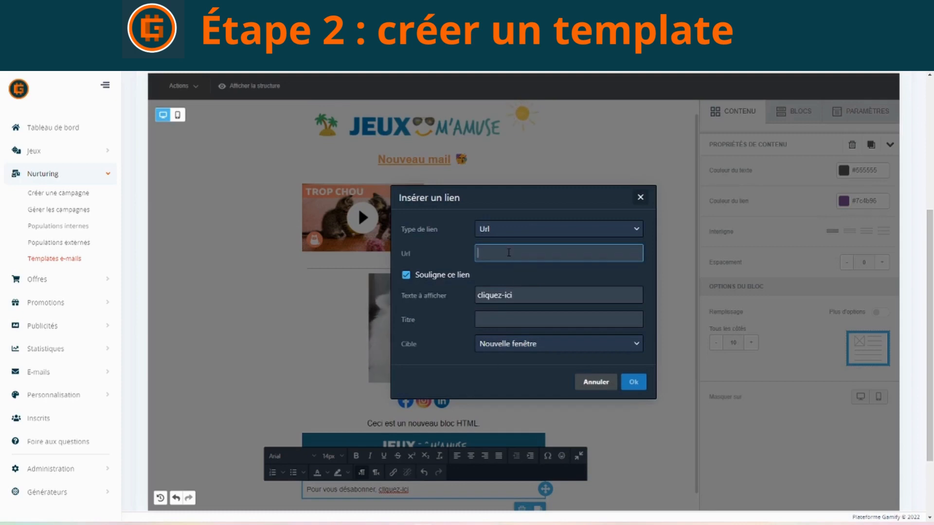
{"action": "type", "text": "{{var.unsubscribe}}"}
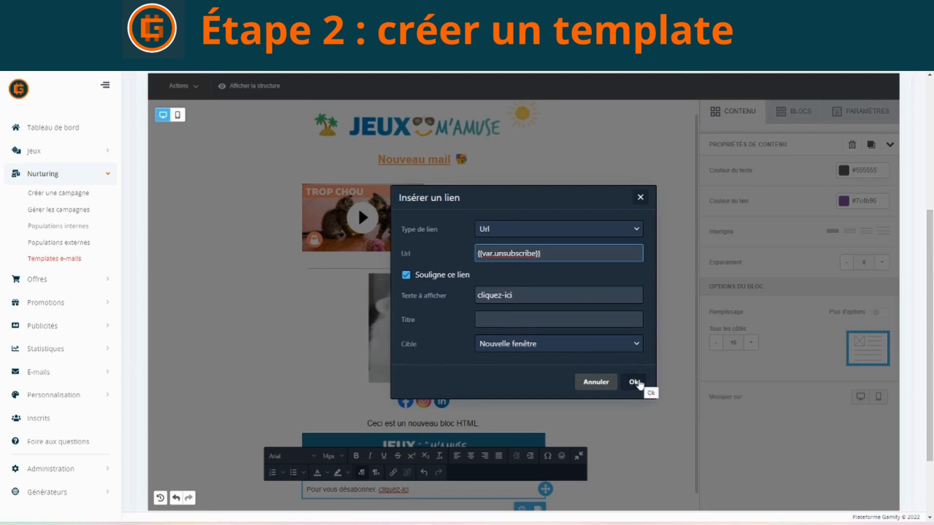
{"action": "left_click", "coordinate": [634, 382]}
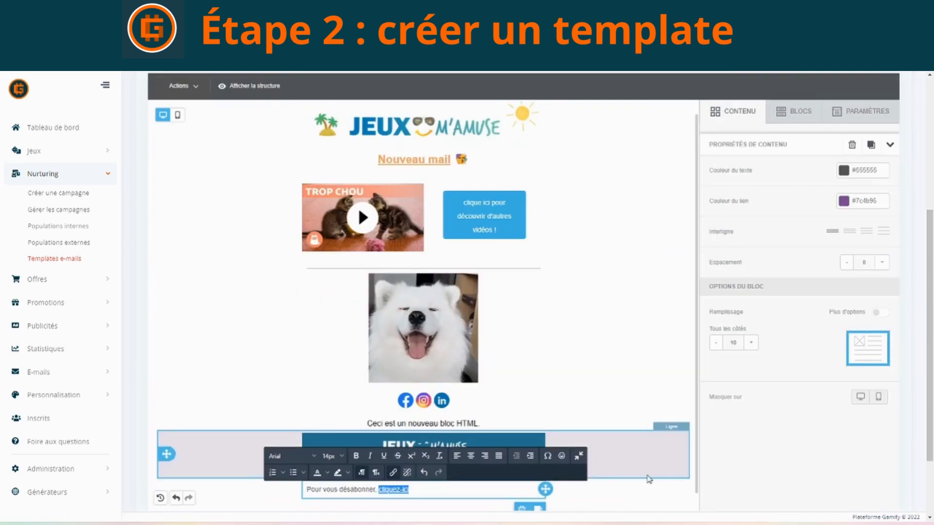
{"action": "left_click", "coordinate": [629, 407]}
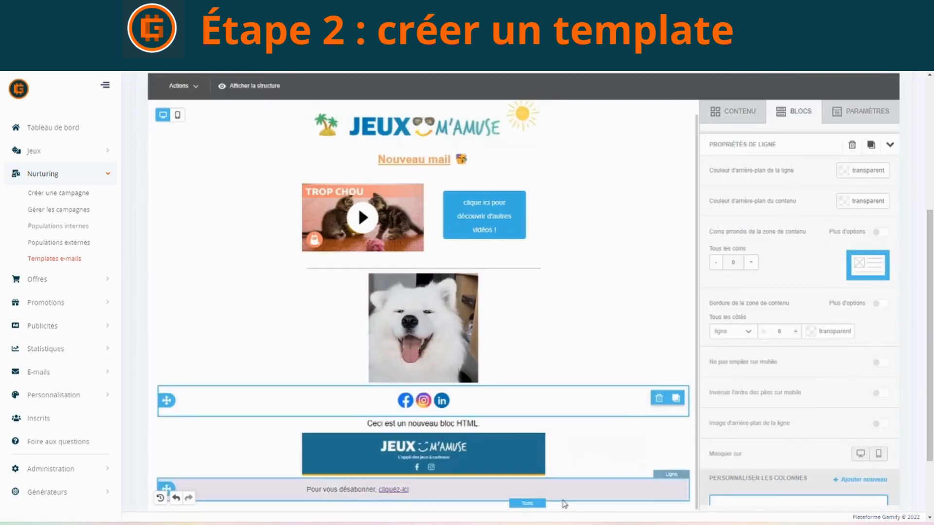
{"action": "left_click", "coordinate": [396, 493]}
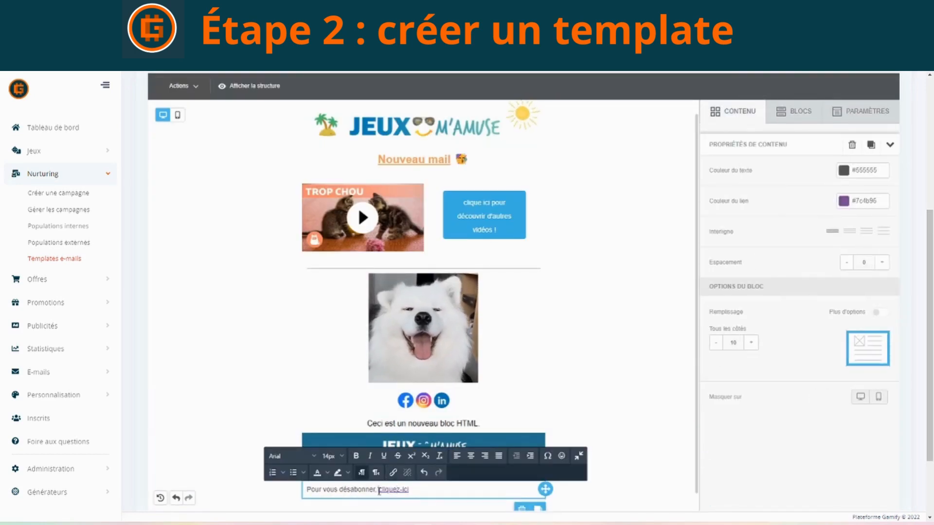
{"action": "left_click_drag", "start_coordinate": [379, 490], "coordinate": [407, 493]}
{"action": "left_click", "coordinate": [605, 401]}
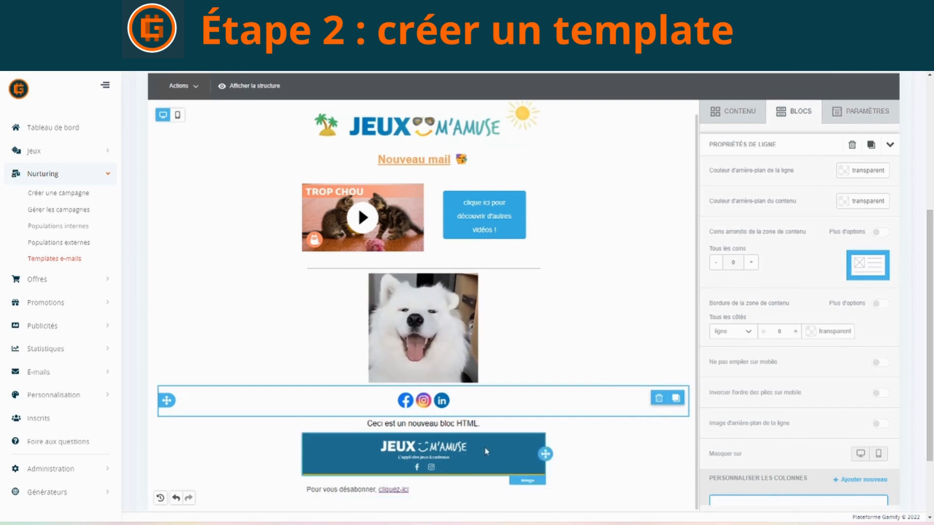
Copy the "Prénom" variable of the "Joueur jeu indépendant" group from the template variables.
{"action": "scroll", "coordinate": [598, 420], "scroll_direction": "up", "scroll_amount": 1}
{"action": "scroll", "coordinate": [598, 419], "scroll_direction": "up", "scroll_amount": 3}
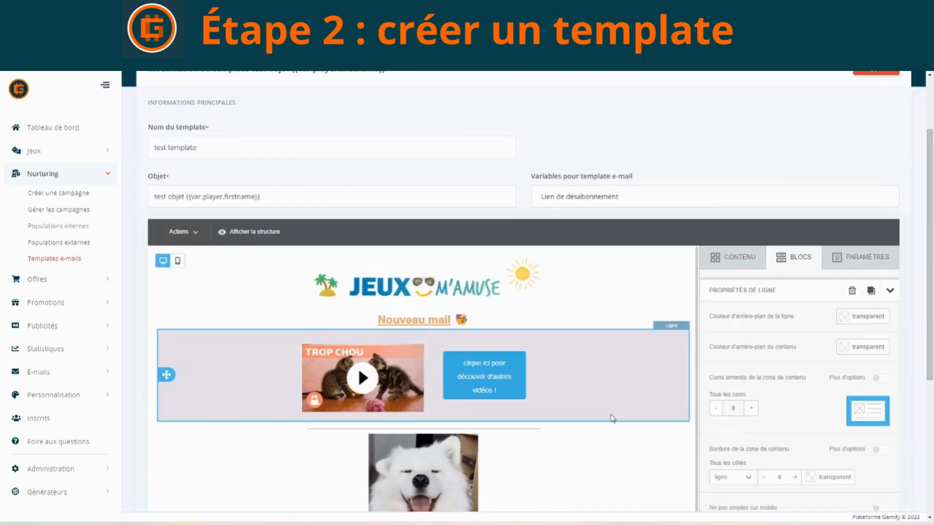
{"action": "left_click", "coordinate": [603, 198]}
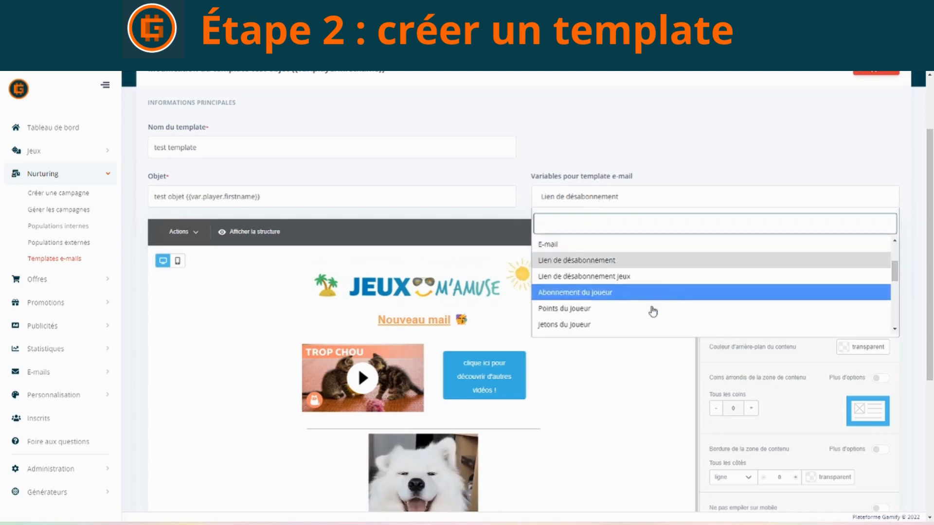
{"action": "scroll", "coordinate": [617, 296], "scroll_direction": "down", "scroll_amount": 5}
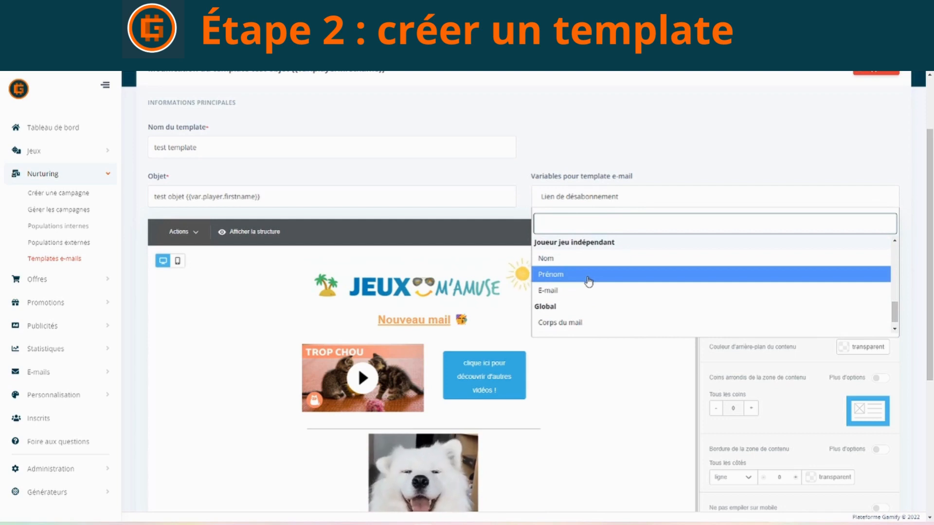
{"action": "left_click", "coordinate": [589, 281]}
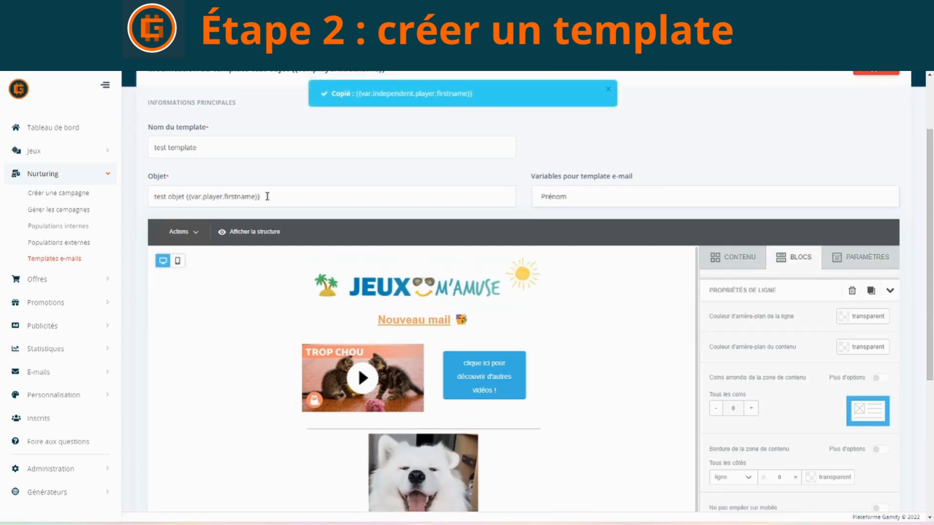
Replace the e-mail subject with "Bonjour, {{var.independent.player.firstname}}".
{"action": "left_click_drag", "start_coordinate": [267, 197], "coordinate": [152, 197]}
{"action": "key", "text": "BackSpace"}
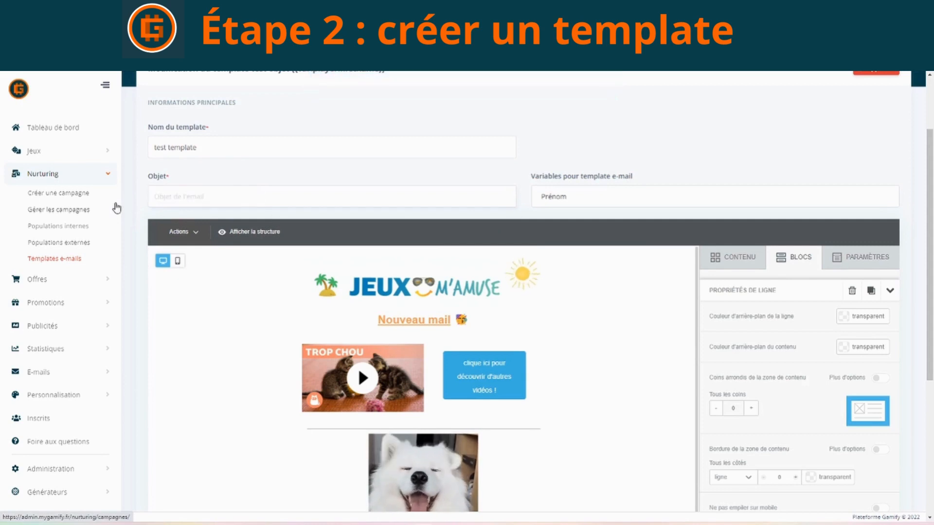
{"action": "type", "text": "Bo"}
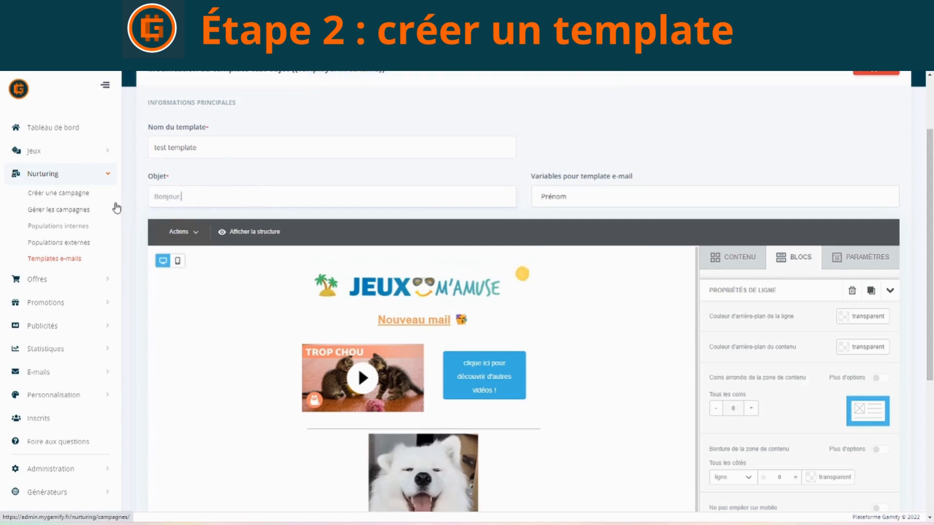
{"action": "type", "text": "njour."}
{"action": "type", "text": "{{var.independent.player.firstname}}"}
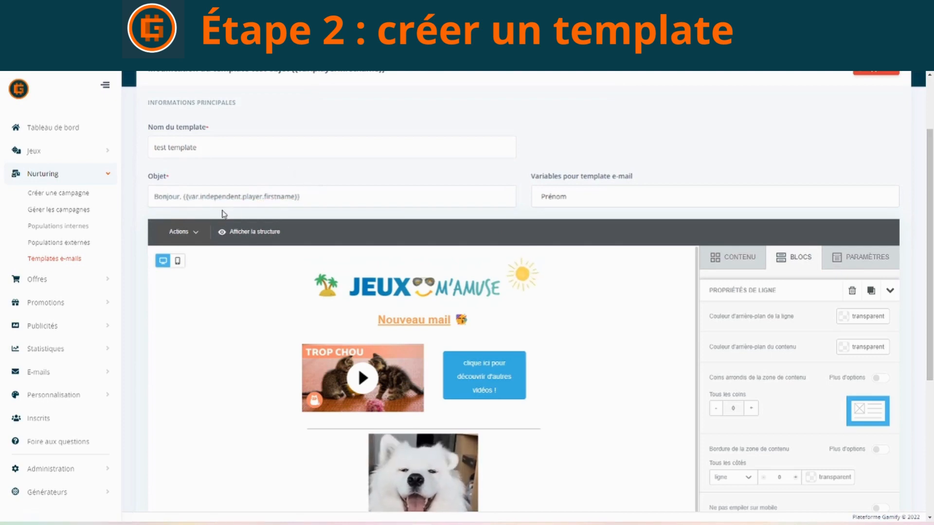
{"action": "left_click_drag", "start_coordinate": [155, 197], "coordinate": [175, 197]}
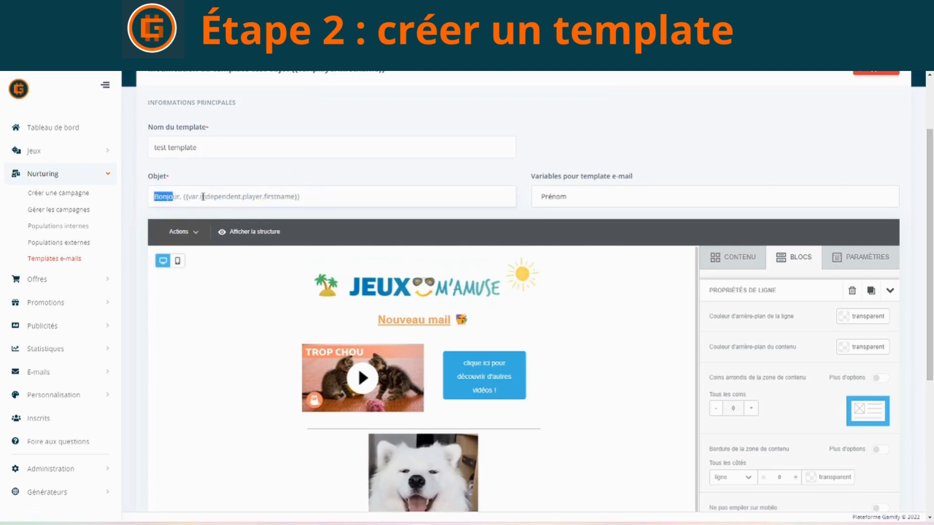
{"action": "left_click_drag", "start_coordinate": [340, 197], "coordinate": [187, 199]}
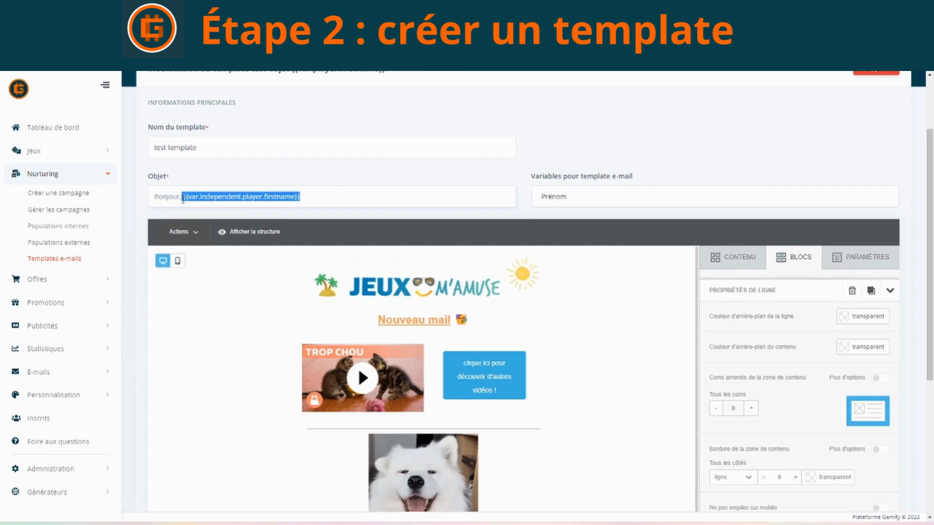
{"action": "left_click", "coordinate": [311, 198]}
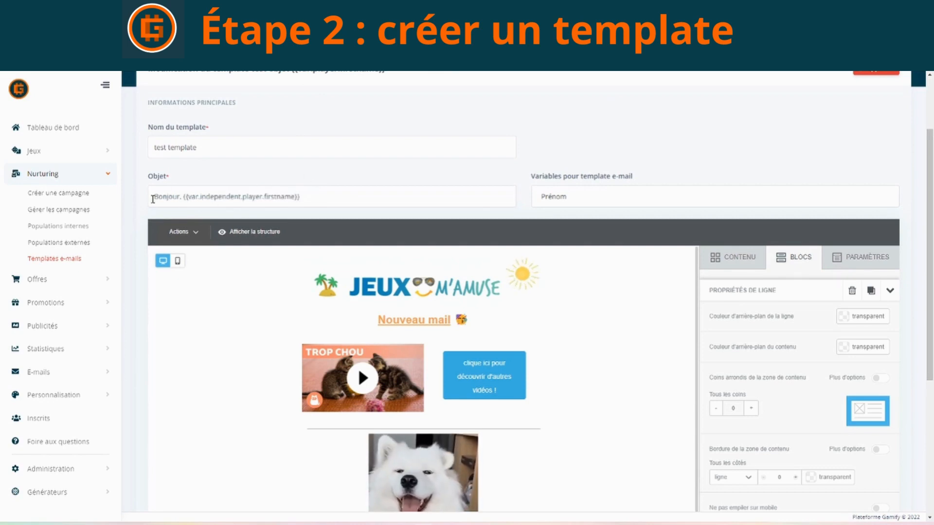
{"action": "left_click_drag", "start_coordinate": [153, 200], "coordinate": [307, 202]}
{"action": "left_click", "coordinate": [317, 197]}
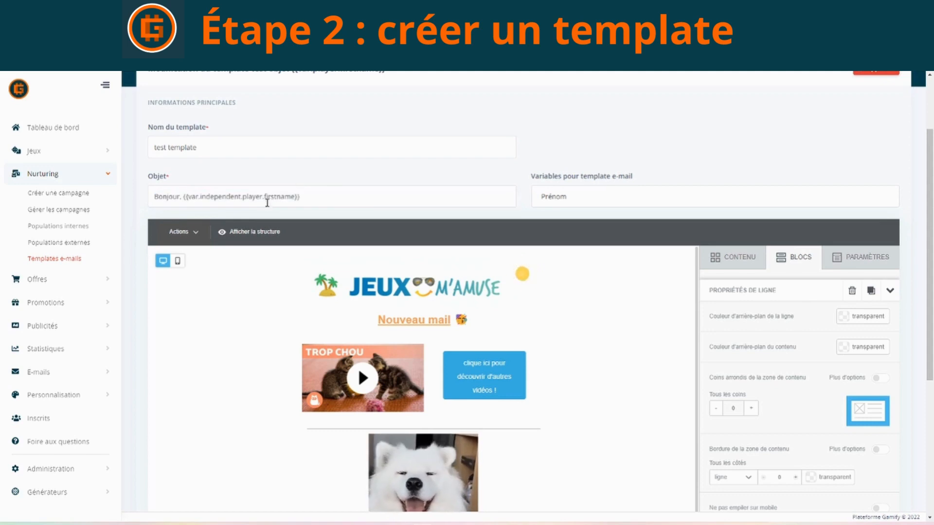
{"action": "left_click_drag", "start_coordinate": [159, 195], "coordinate": [306, 206]}
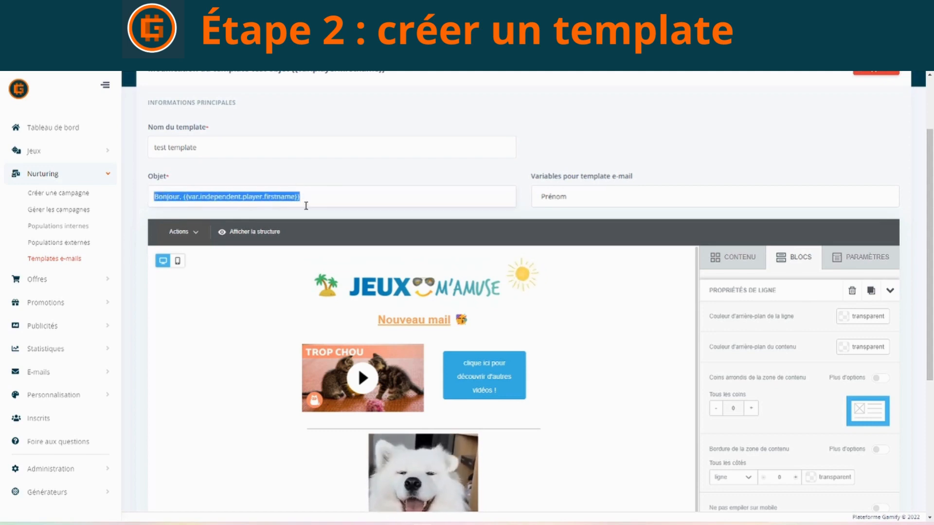
{"action": "left_click", "coordinate": [308, 175]}
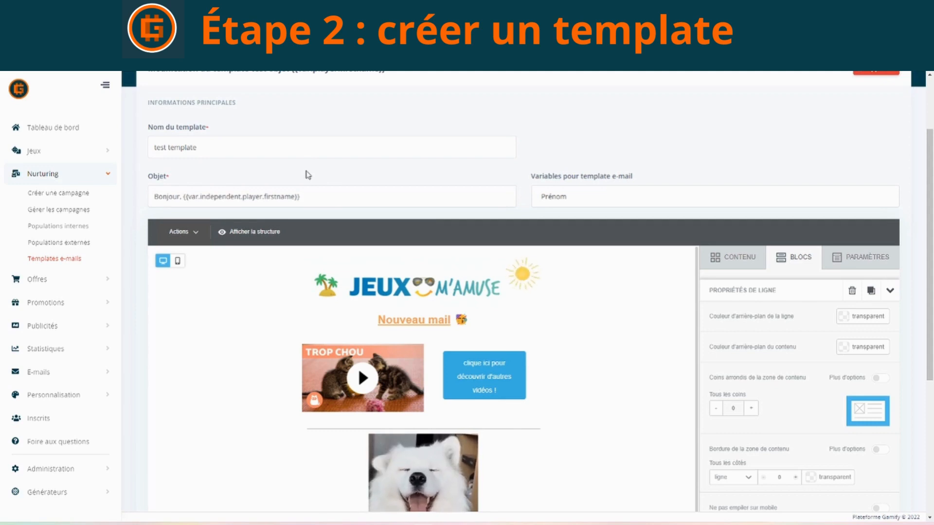
{"action": "left_click", "coordinate": [562, 198]}
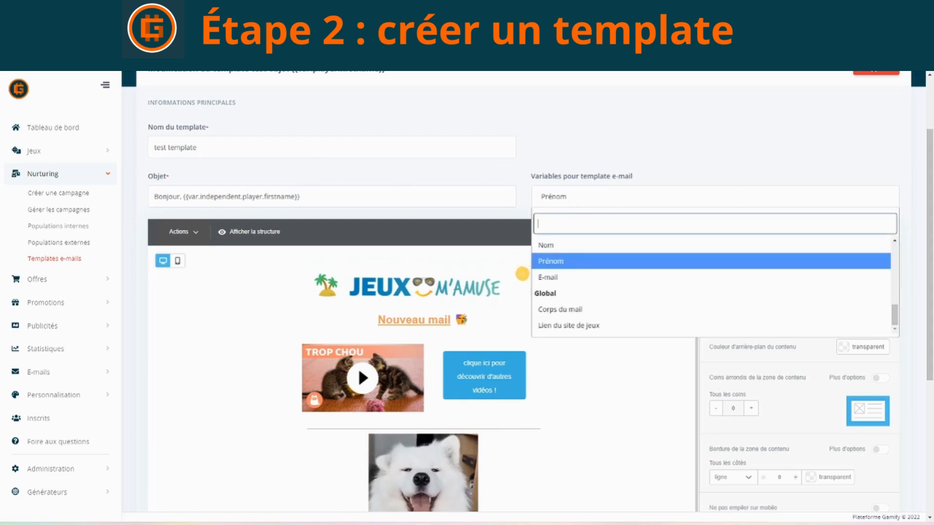
{"action": "left_click", "coordinate": [666, 142]}
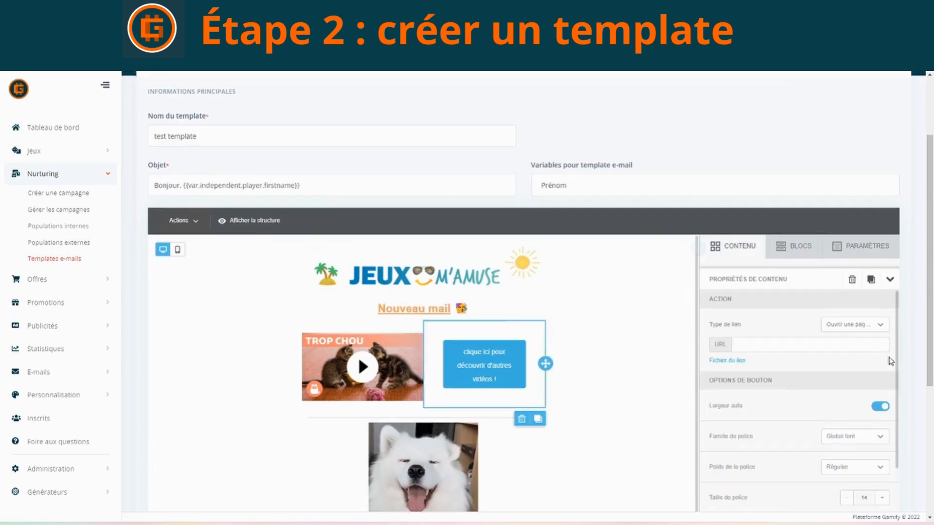
{"action": "left_click_drag", "start_coordinate": [930, 355], "coordinate": [930, 434]}
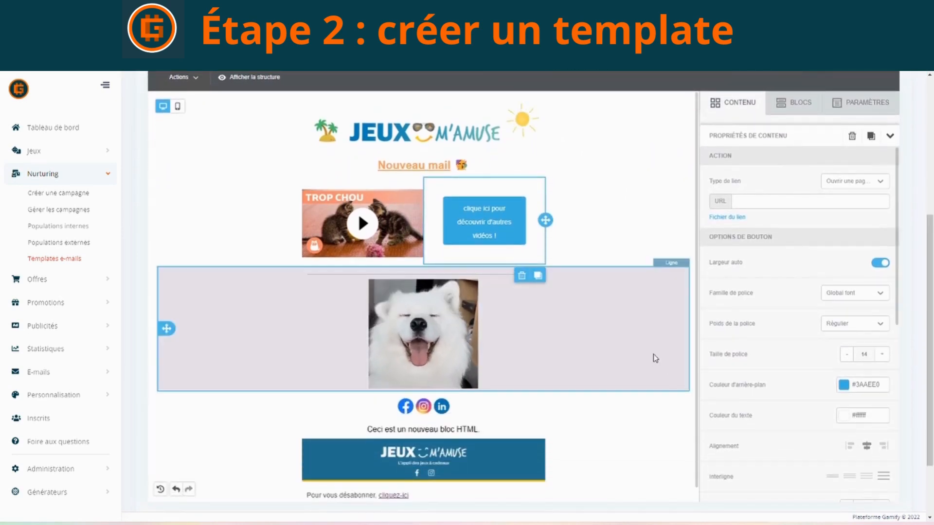
{"action": "left_click", "coordinate": [400, 146]}
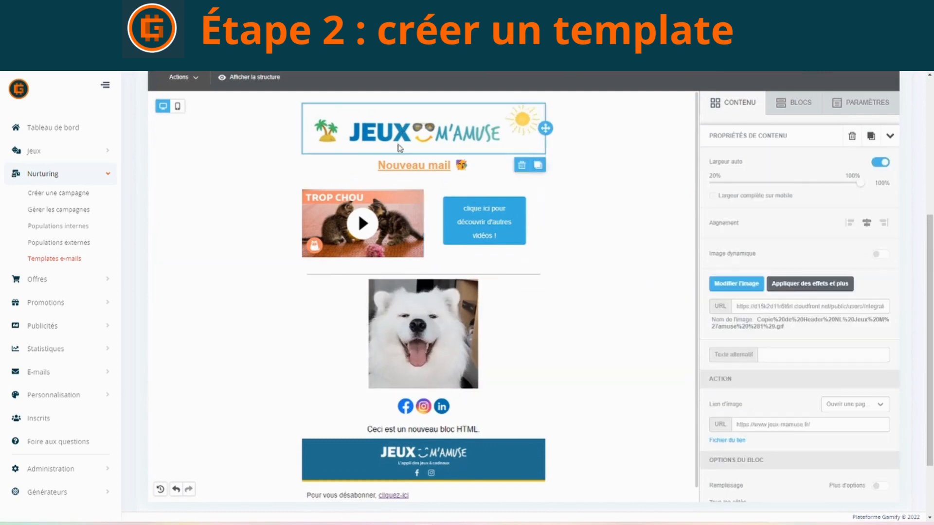
{"action": "left_click", "coordinate": [404, 217]}
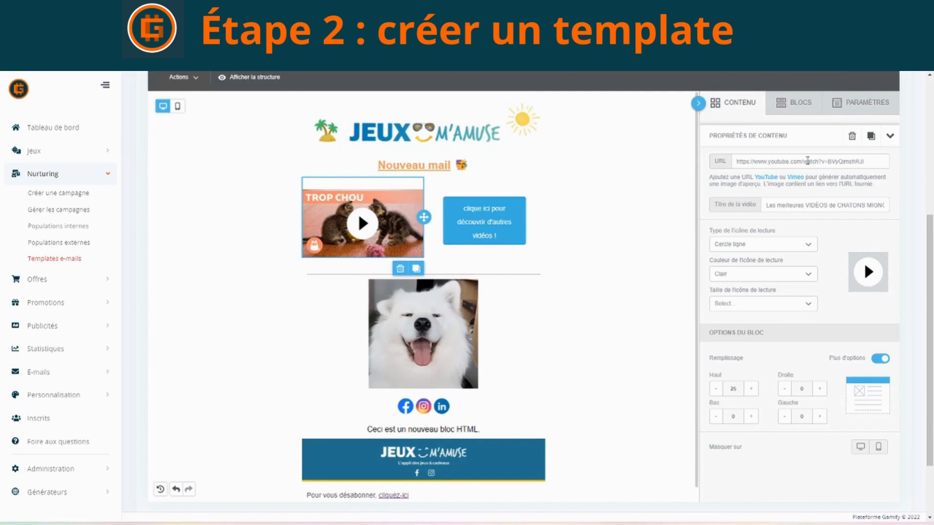
{"action": "left_click", "coordinate": [499, 212]}
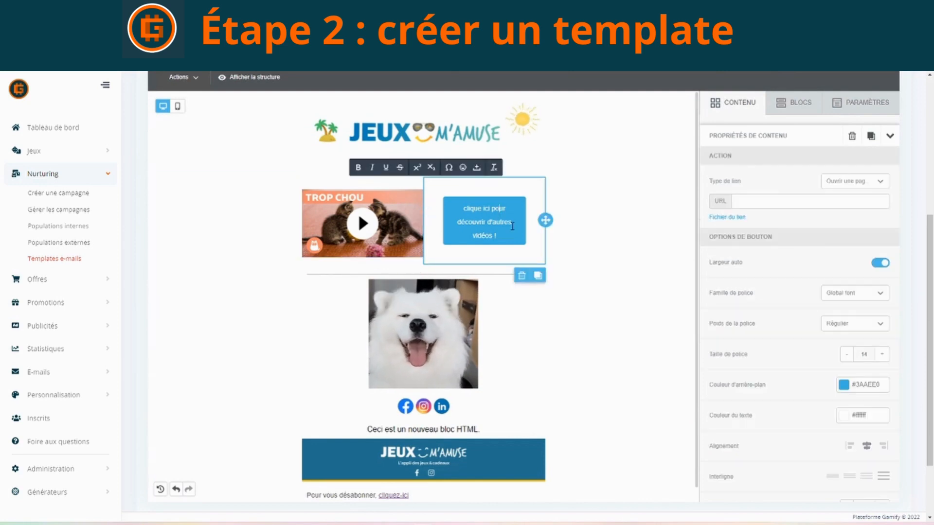
{"action": "left_click", "coordinate": [771, 204]}
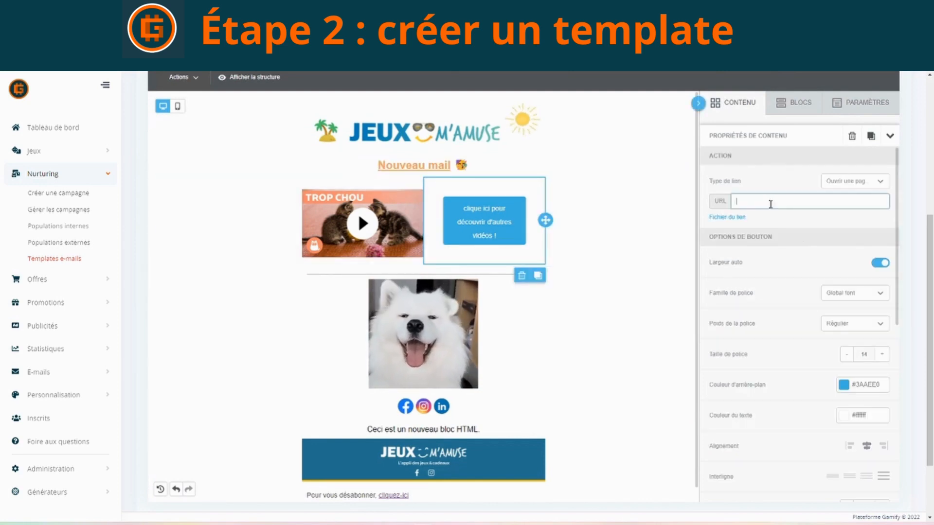
{"action": "type", "text": "https://www.youtube.com/watch?v=2ASGLpvFgeU"}
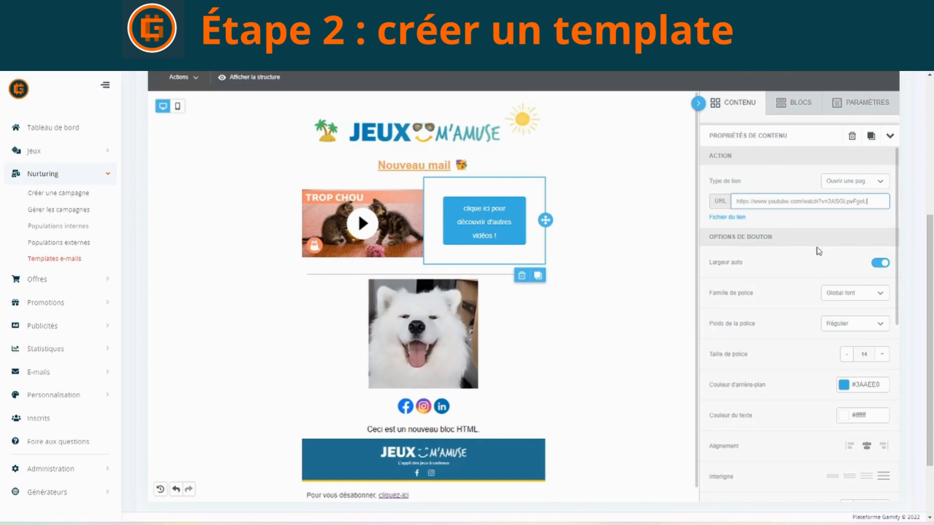
{"action": "left_click", "coordinate": [601, 287]}
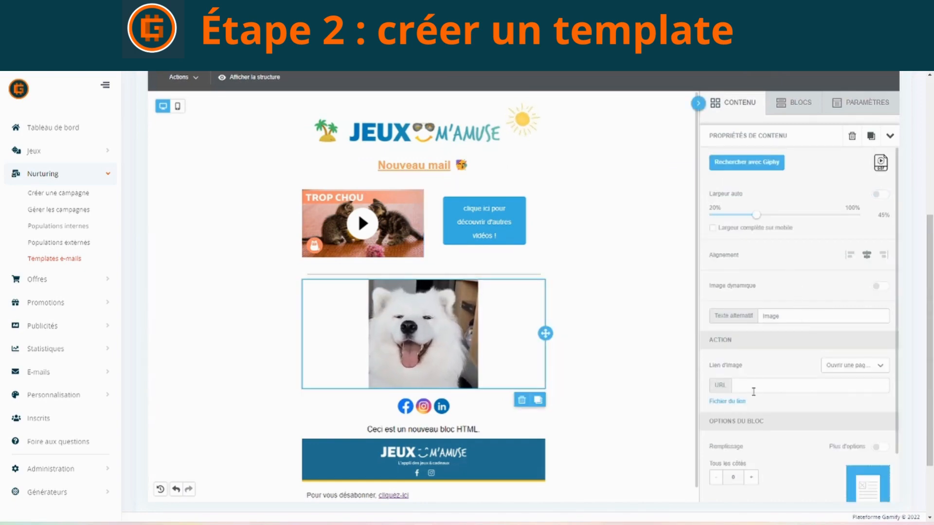
{"action": "left_click", "coordinate": [760, 390]}
{"action": "type", "text": "https://www.youtube.com/watch?v=2ASGLpvFgeU"}
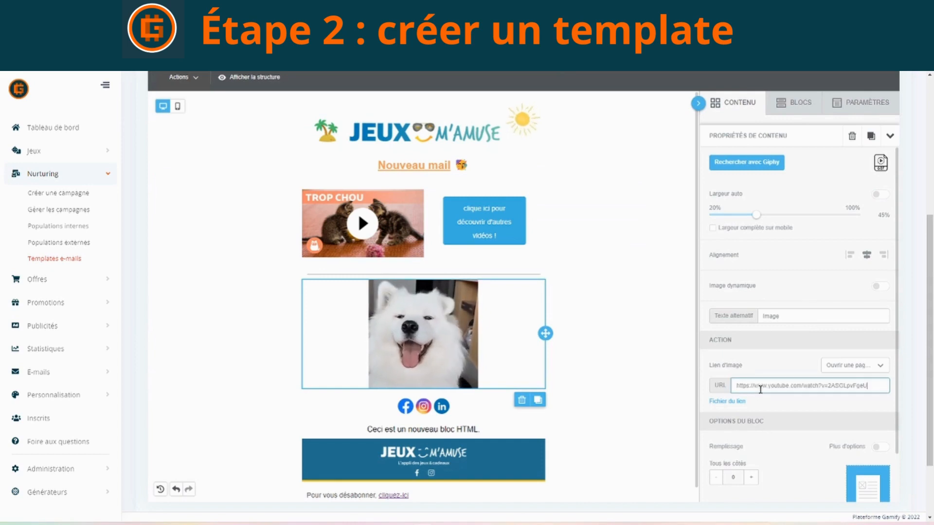
Check the link settings of the header and footer images and save the template.
{"action": "left_click", "coordinate": [435, 125]}
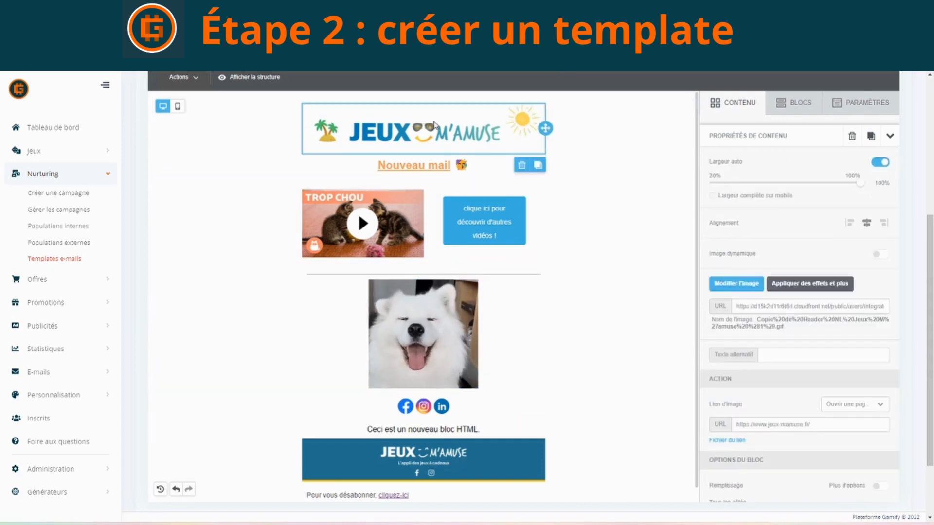
{"action": "left_click", "coordinate": [467, 461]}
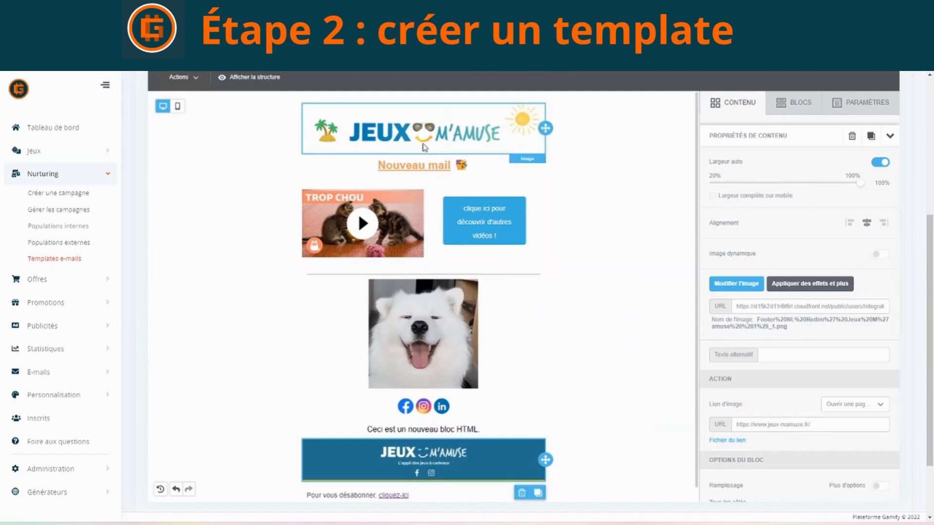
{"action": "left_click", "coordinate": [425, 146]}
{"action": "left_click", "coordinate": [446, 460]}
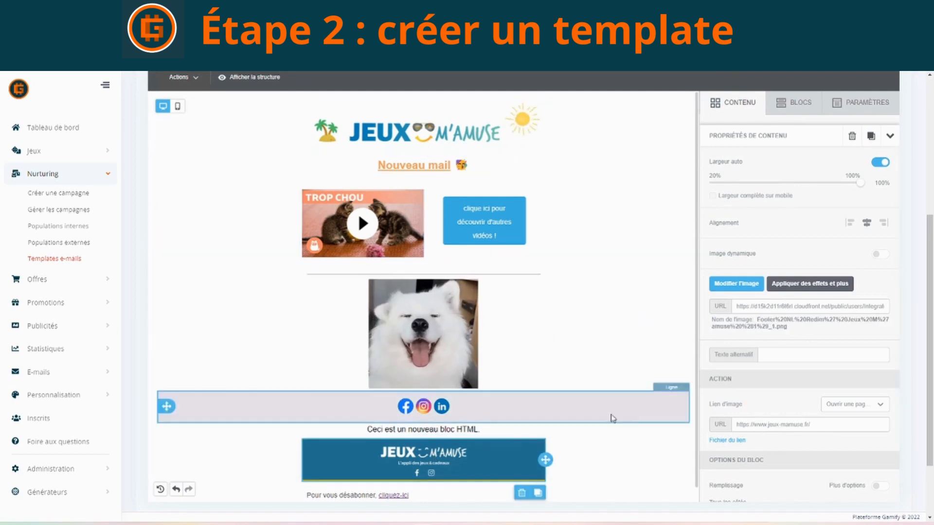
{"action": "scroll", "coordinate": [608, 408], "scroll_direction": "up", "scroll_amount": 1}
{"action": "scroll", "coordinate": [606, 401], "scroll_direction": "up", "scroll_amount": 1}
{"action": "scroll", "coordinate": [555, 425], "scroll_direction": "down", "scroll_amount": 3}
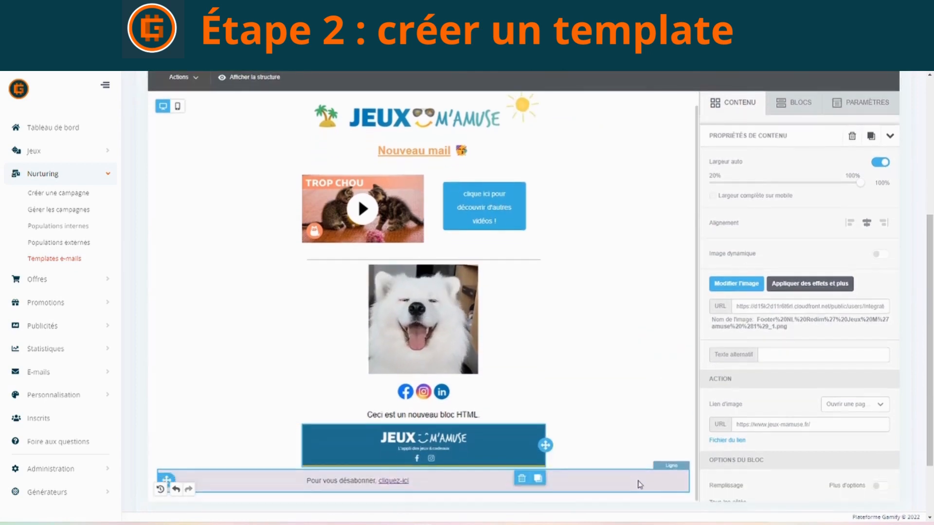
{"action": "left_click", "coordinate": [201, 469]}
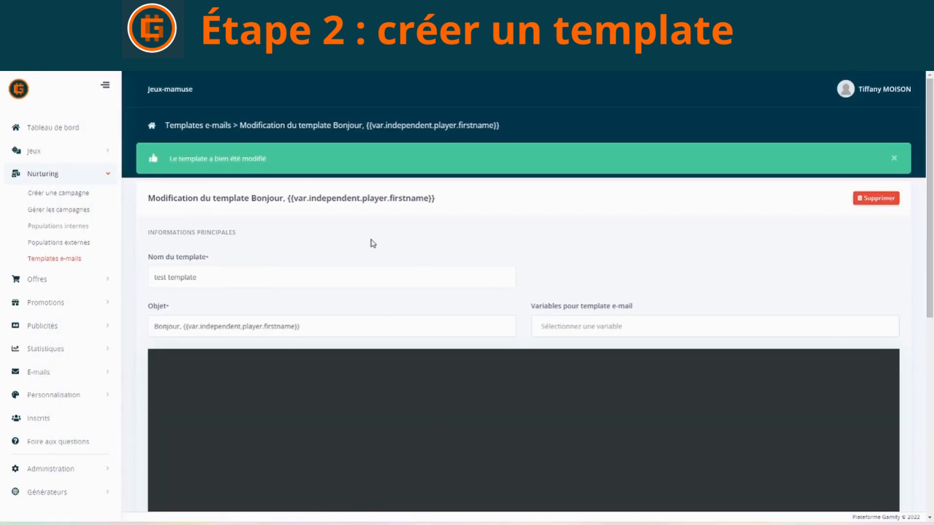
{"action": "left_click_drag", "start_coordinate": [279, 160], "coordinate": [168, 162]}
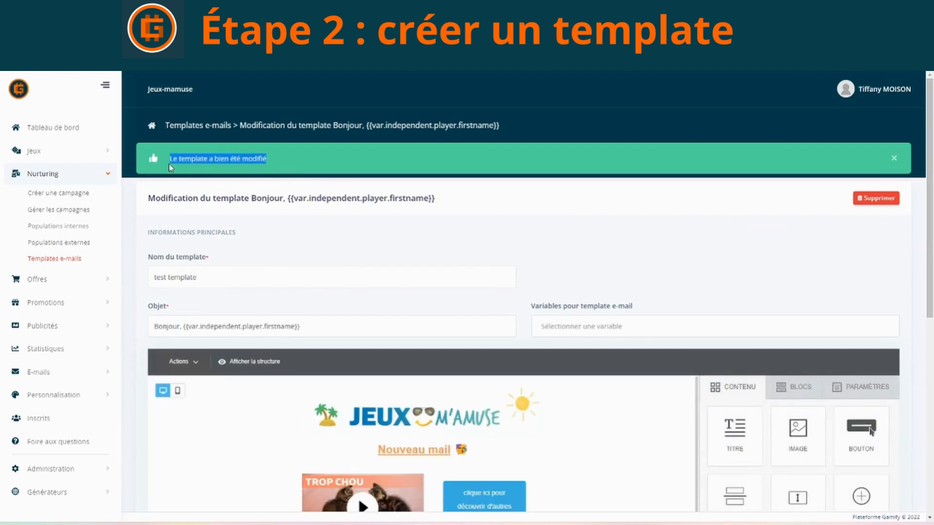
{"action": "left_click", "coordinate": [289, 154]}
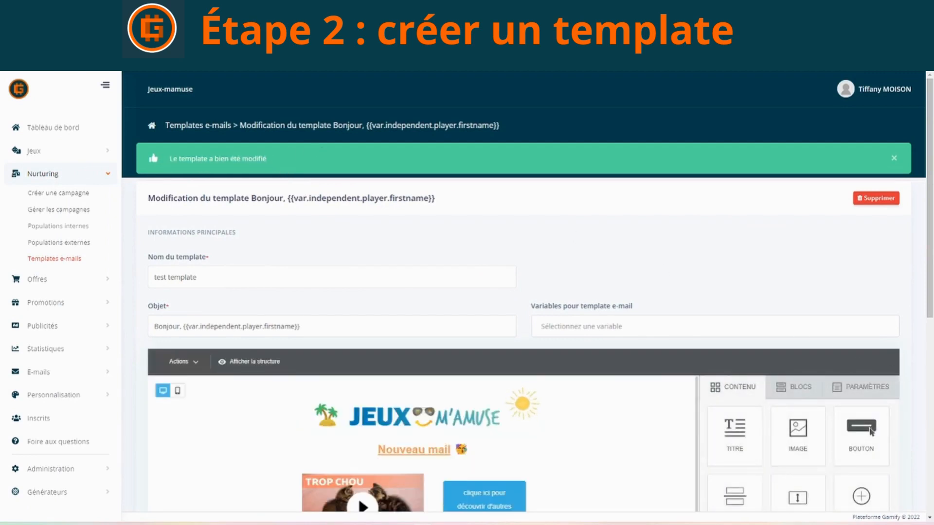
Preview the saved e-mail template in desktop format and look through its full content.
{"action": "scroll", "coordinate": [815, 406], "scroll_direction": "down", "scroll_amount": 5}
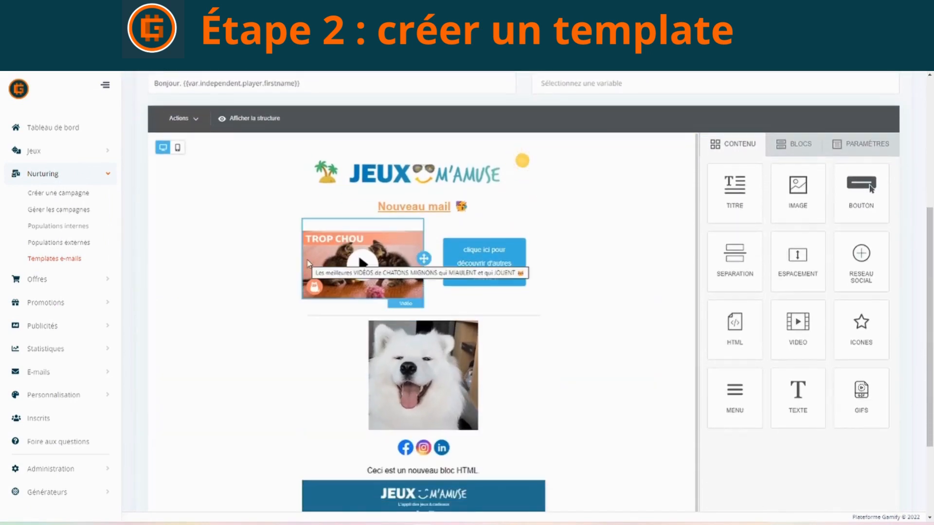
{"action": "left_click", "coordinate": [194, 119]}
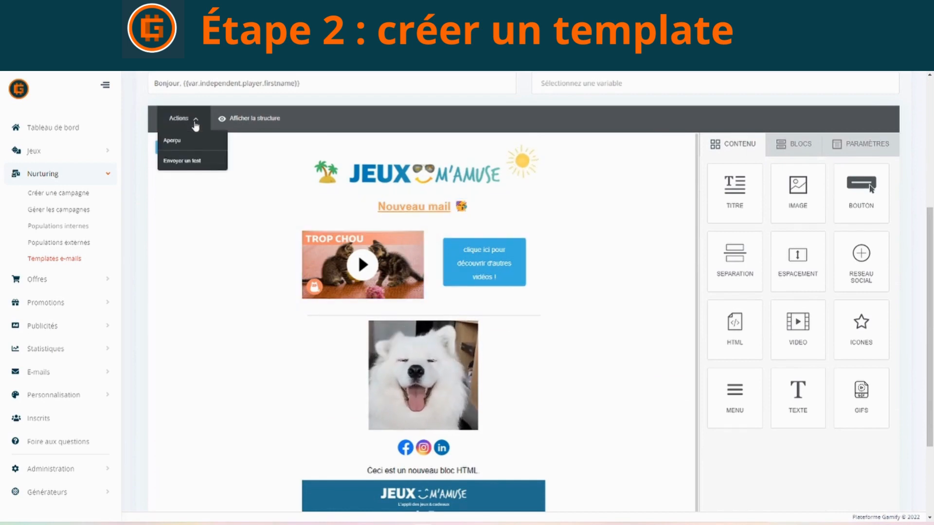
{"action": "left_click", "coordinate": [187, 141]}
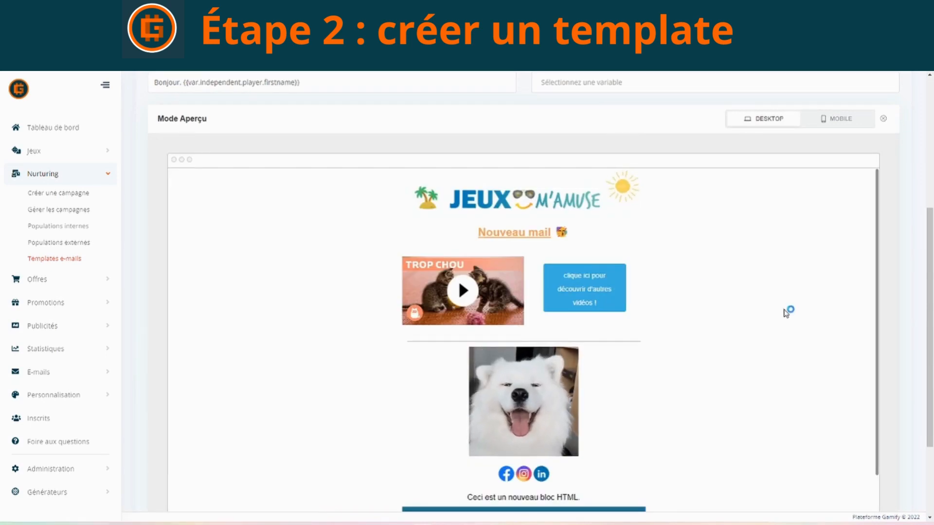
{"action": "scroll", "coordinate": [811, 330], "scroll_direction": "down", "scroll_amount": 5}
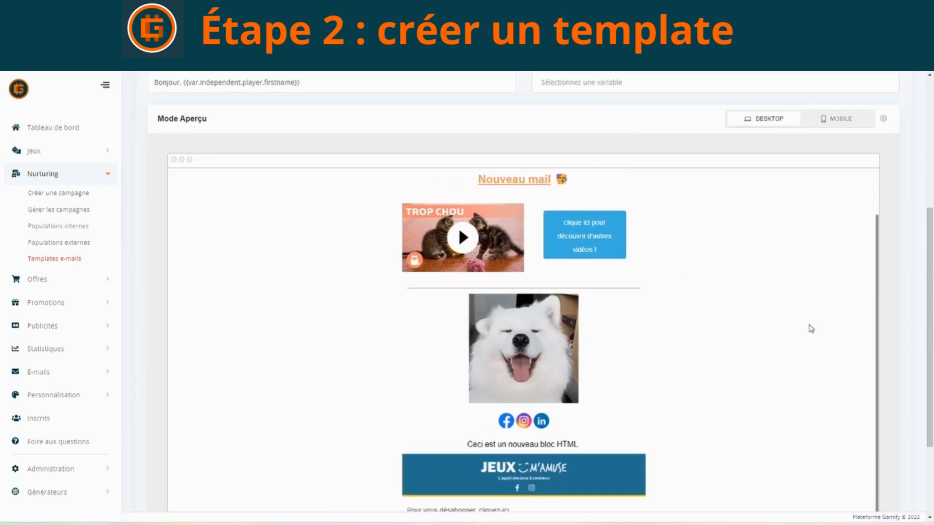
{"action": "scroll", "coordinate": [819, 364], "scroll_direction": "up", "scroll_amount": 3}
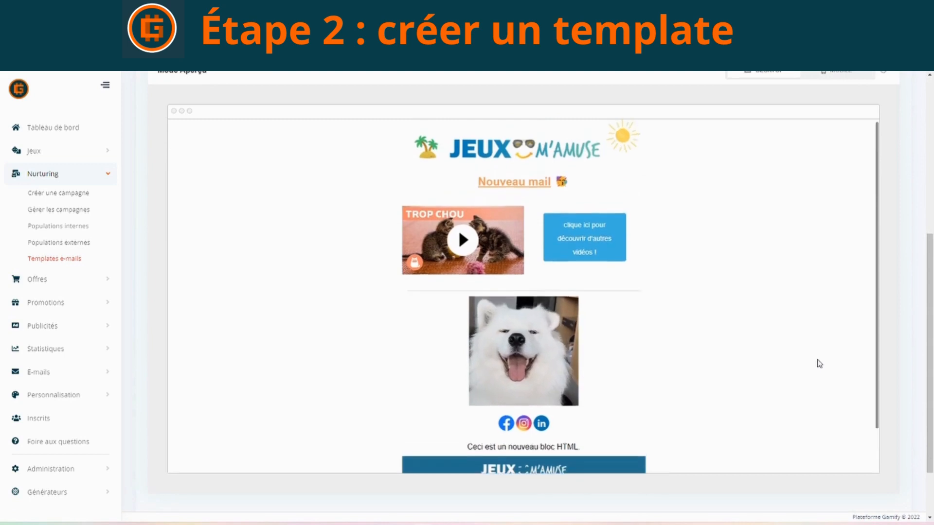
{"action": "scroll", "coordinate": [820, 361], "scroll_direction": "up", "scroll_amount": 1}
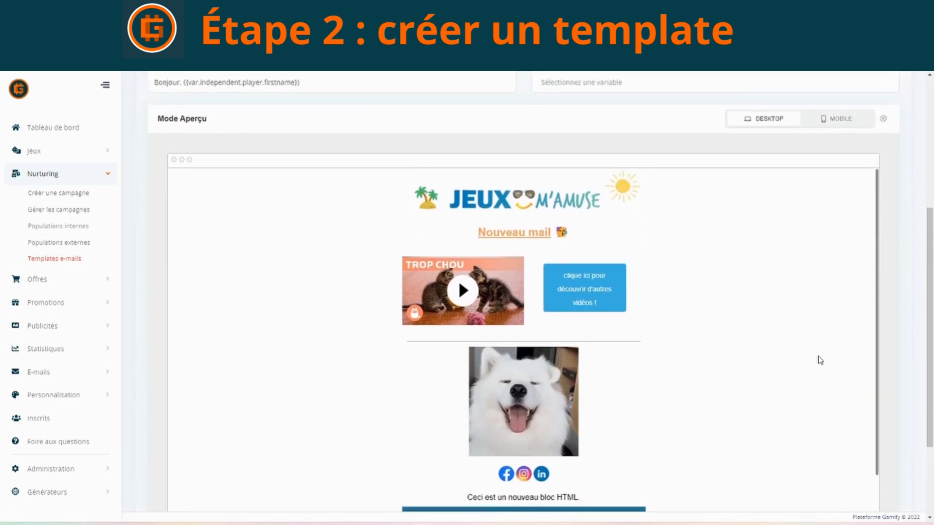
{"action": "scroll", "coordinate": [820, 361], "scroll_direction": "down", "scroll_amount": 1}
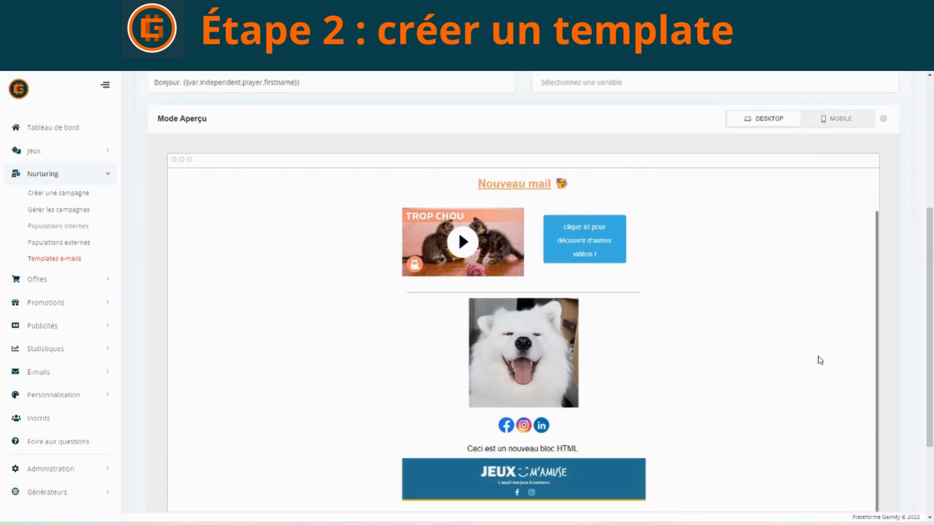
{"action": "scroll", "coordinate": [820, 360], "scroll_direction": "up", "scroll_amount": 1}
{"action": "left_click_drag", "start_coordinate": [929, 374], "coordinate": [929, 378]}
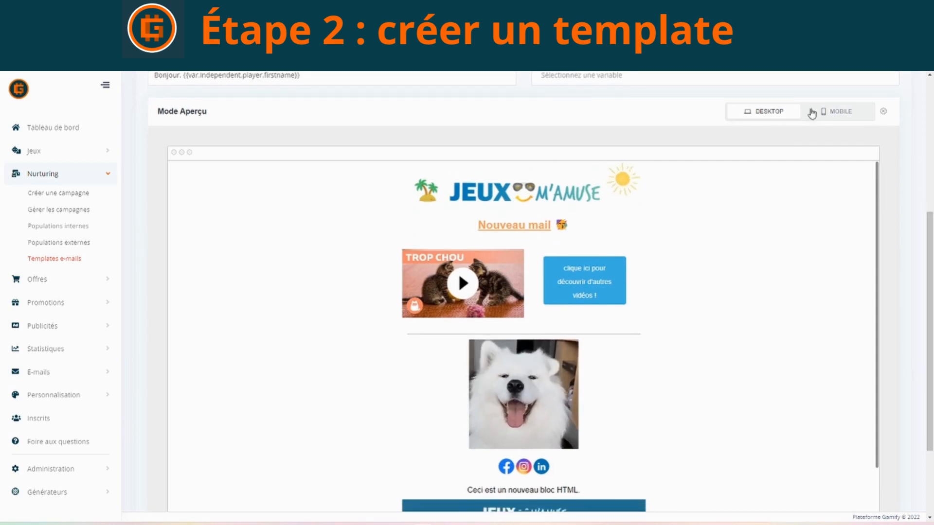
Preview the e-mail template in mobile format, look through its full content, and leave the preview.
{"action": "left_click", "coordinate": [829, 112]}
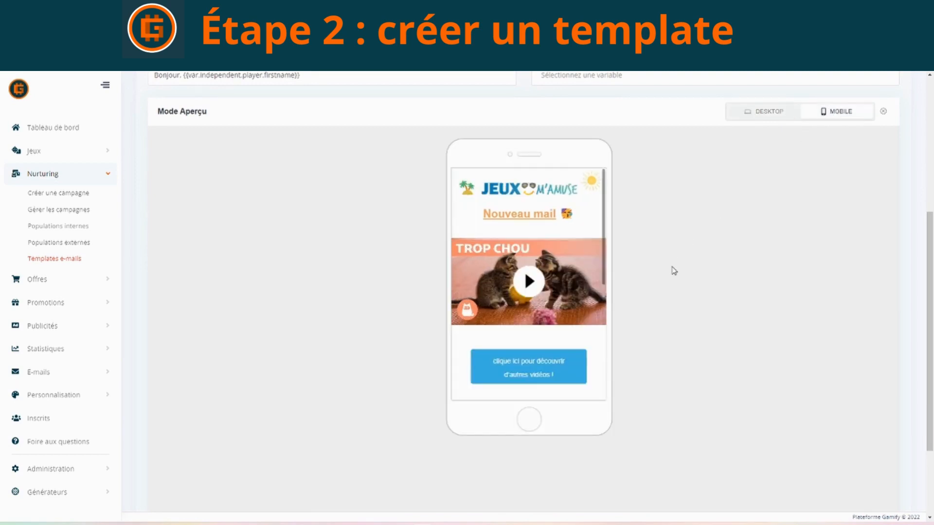
{"action": "scroll", "coordinate": [582, 271], "scroll_direction": "down", "scroll_amount": 2}
{"action": "scroll", "coordinate": [582, 271], "scroll_direction": "down", "scroll_amount": 5}
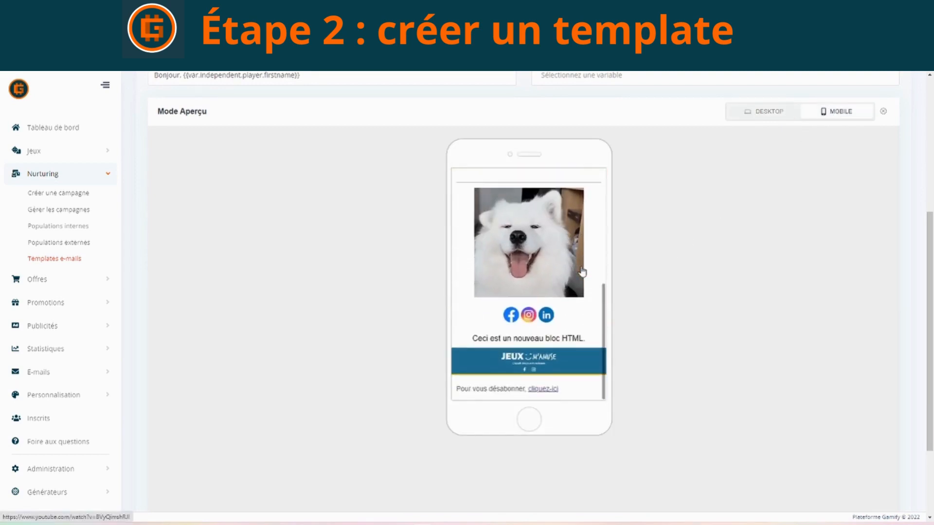
{"action": "scroll", "coordinate": [573, 268], "scroll_direction": "up", "scroll_amount": 3}
{"action": "scroll", "coordinate": [584, 283], "scroll_direction": "up", "scroll_amount": 5}
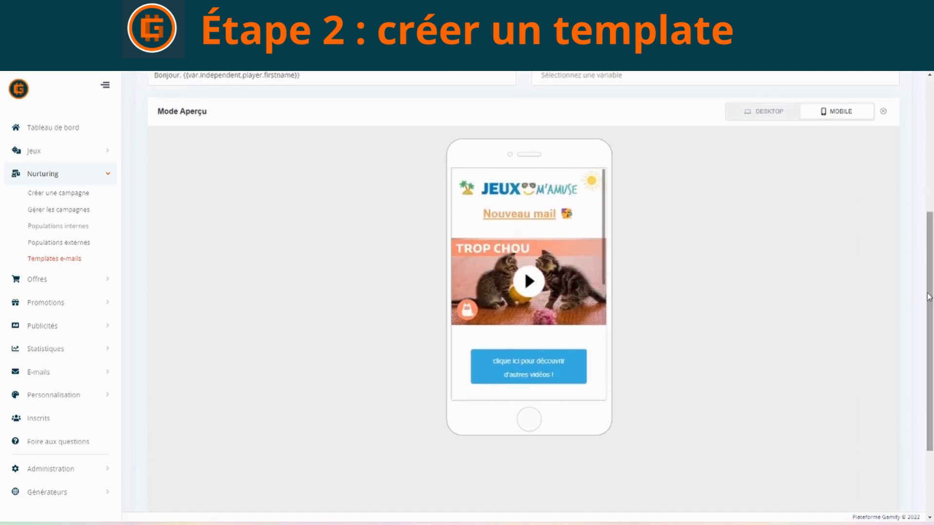
{"action": "mouse_move", "coordinate": [927, 297]}
{"action": "left_mouse_down"}
{"action": "mouse_move", "coordinate": [927, 346]}
{"action": "mouse_move", "coordinate": [921, 303]}
{"action": "left_mouse_up"}
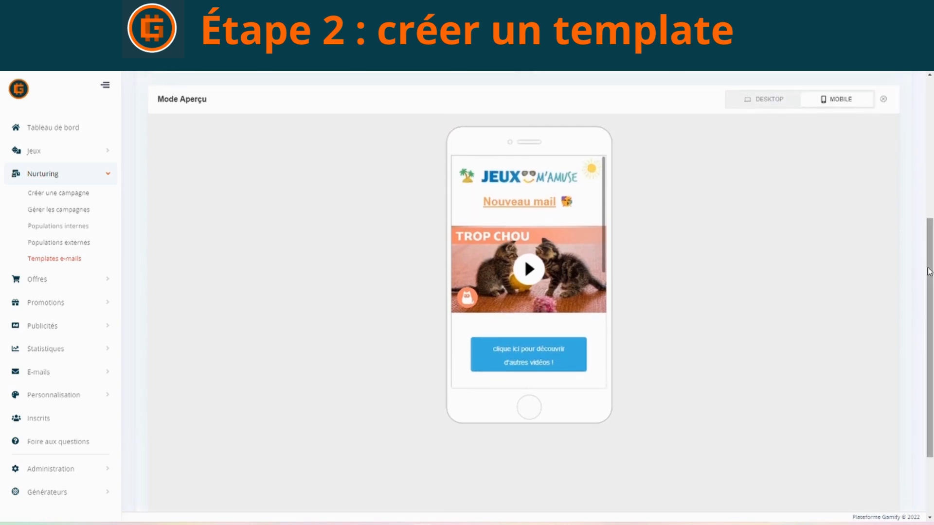
{"action": "left_click_drag", "start_coordinate": [926, 270], "coordinate": [926, 257]}
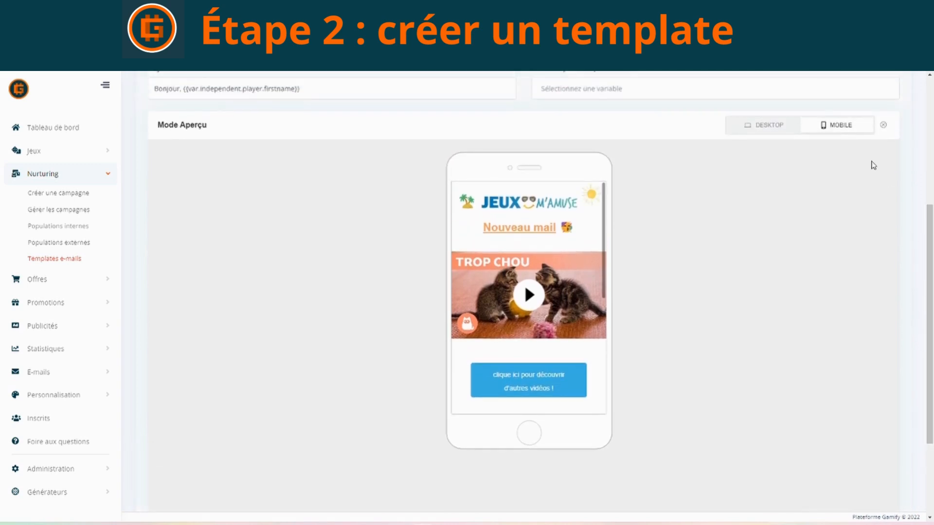
{"action": "left_click", "coordinate": [882, 125]}
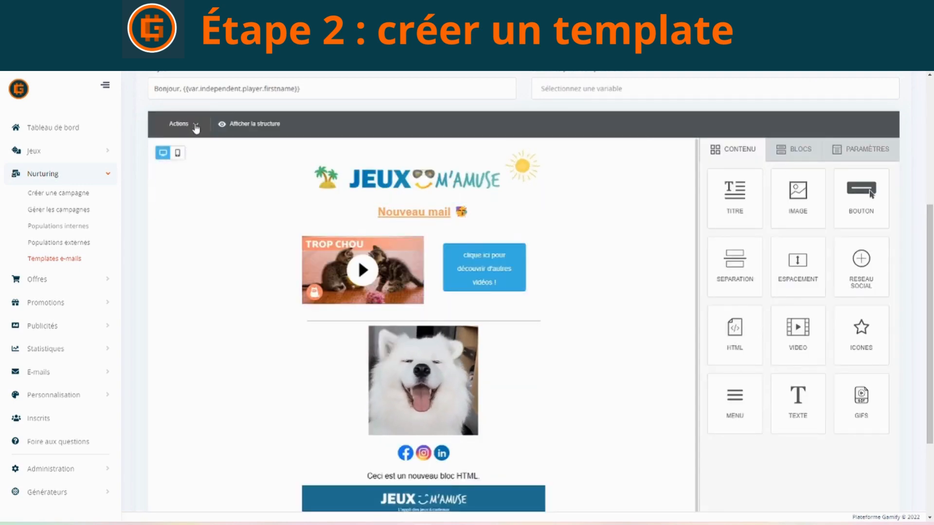
Open the form for sending a test e-mail of the template and close it without sending.
{"action": "left_click", "coordinate": [193, 125]}
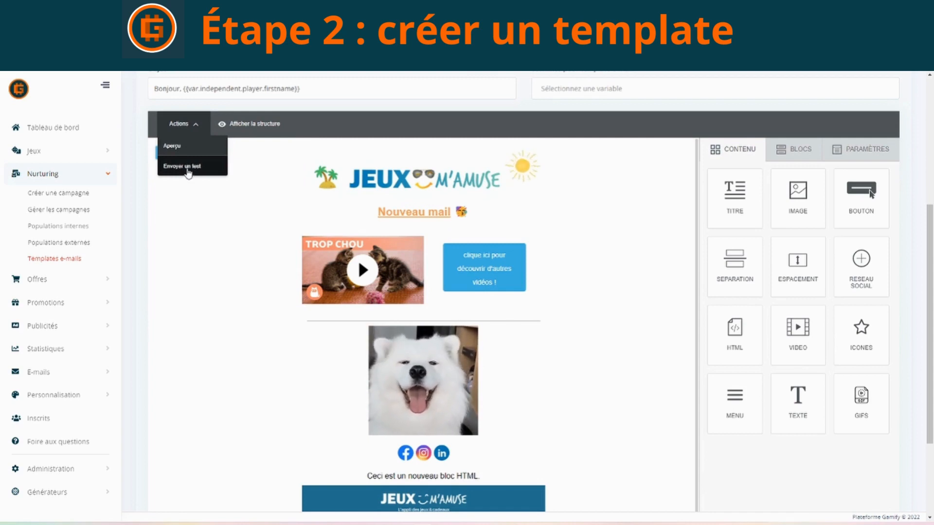
{"action": "left_click", "coordinate": [188, 168]}
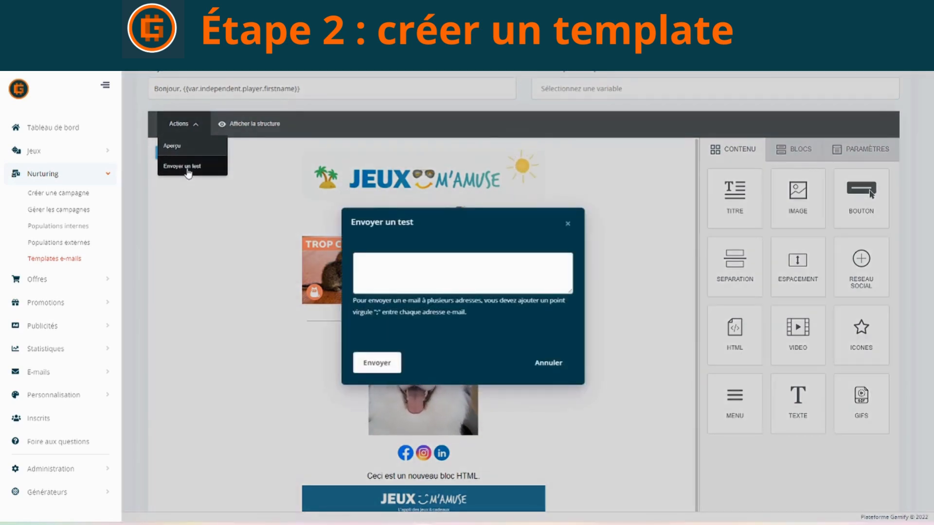
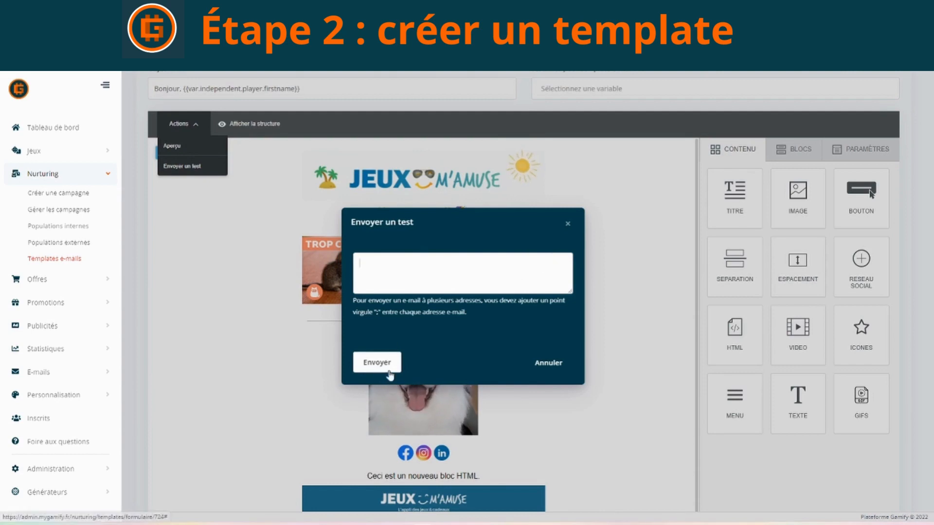
{"action": "left_click", "coordinate": [568, 225]}
Return to the list of e-mail templates and locate "test template" with the subject "Bonjour, {{var.independent.player.firstname}}".
{"action": "scroll", "coordinate": [340, 402], "scroll_direction": "down", "scroll_amount": 3}
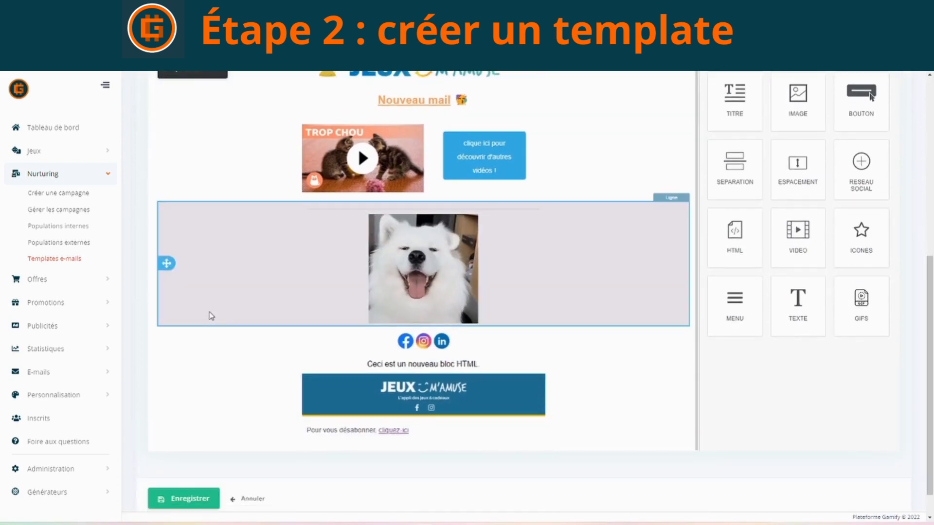
{"action": "left_click", "coordinate": [62, 259]}
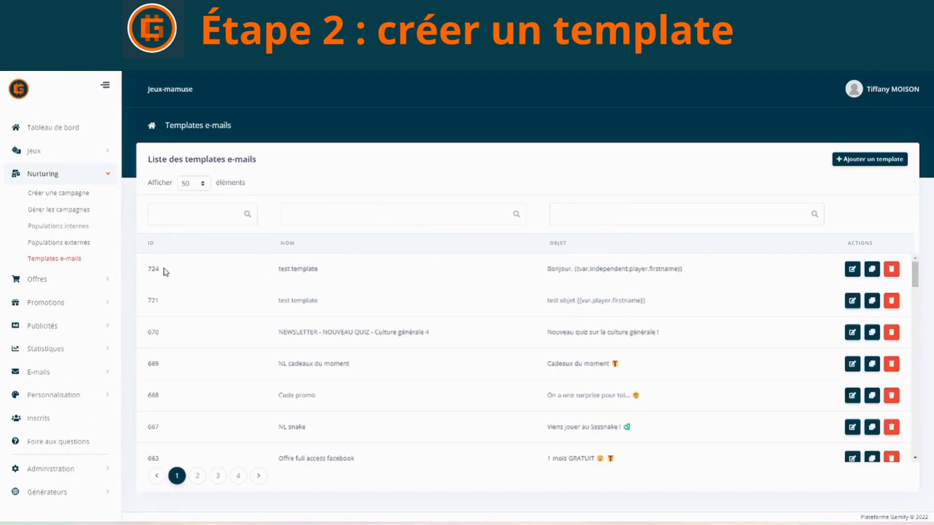
{"action": "left_click_drag", "start_coordinate": [150, 272], "coordinate": [710, 277]}
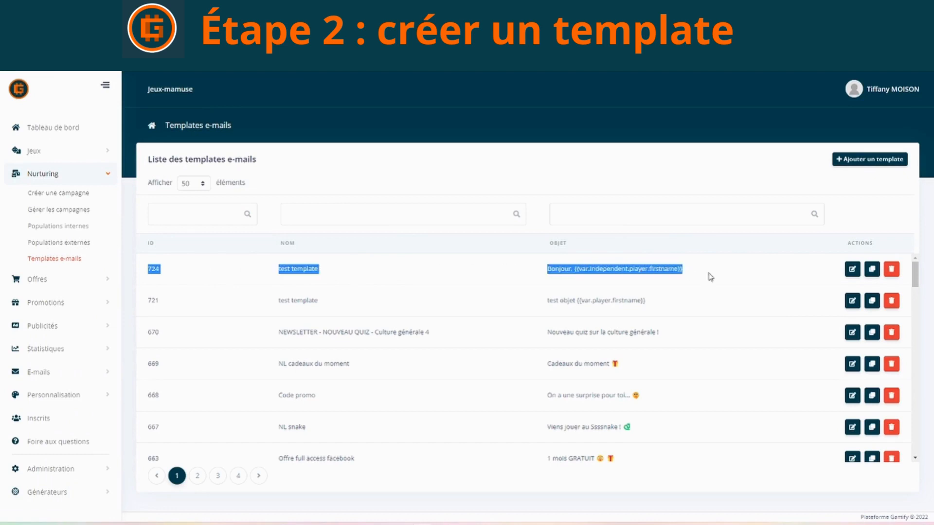
Open "test template" with the subject "Bonjour, {{var.independent.player.firstname}}" for editing and return to the list of e-mail templates.
{"action": "left_click", "coordinate": [403, 276]}
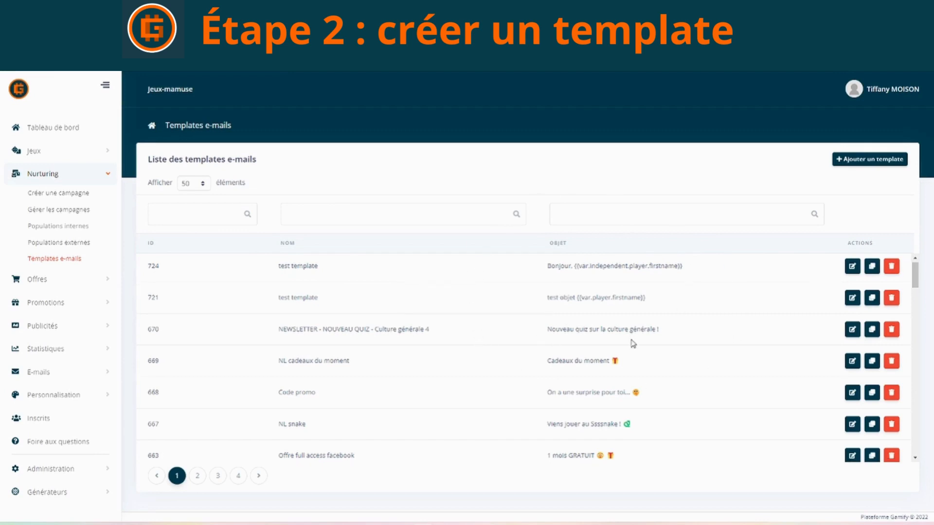
{"action": "scroll", "coordinate": [632, 311], "scroll_direction": "down", "scroll_amount": 3}
{"action": "scroll", "coordinate": [638, 363], "scroll_direction": "up", "scroll_amount": 3}
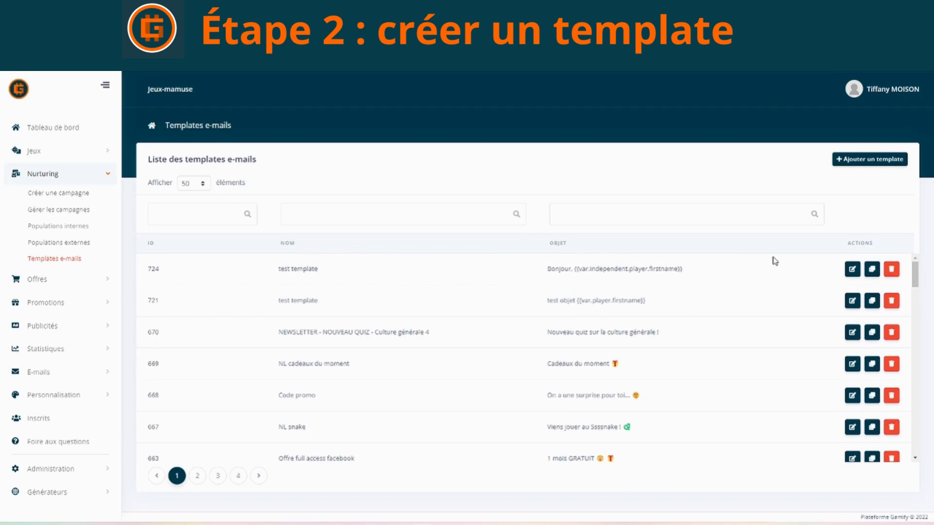
{"action": "left_click", "coordinate": [853, 270]}
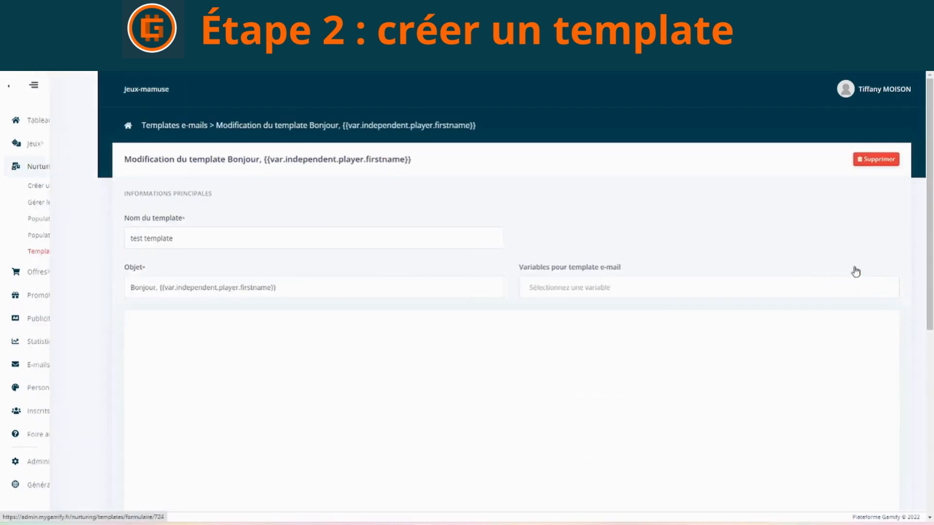
{"action": "key", "text": "alt+Left"}
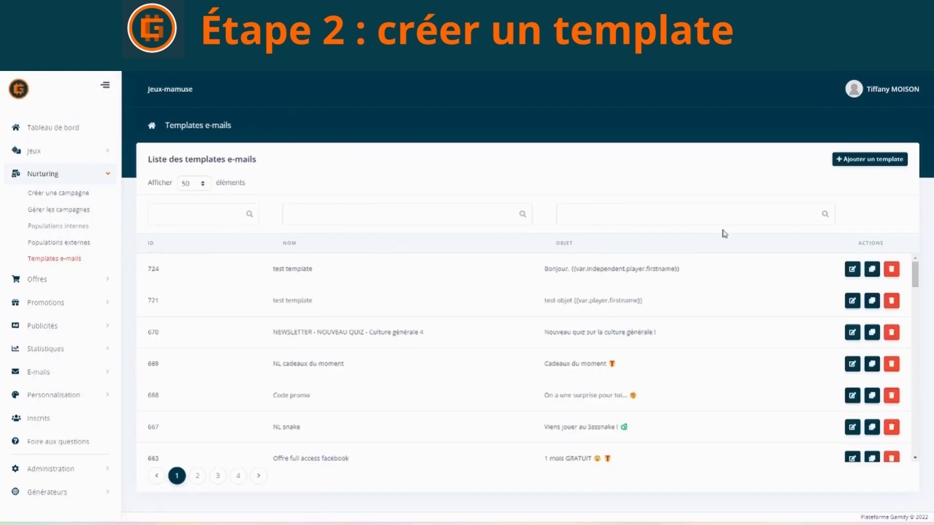
Duplicate "test template" with the subject "Bonjour, {{var.independent.player.firstname}}" and go back to the list of e-mail templates.
{"action": "left_click", "coordinate": [873, 270]}
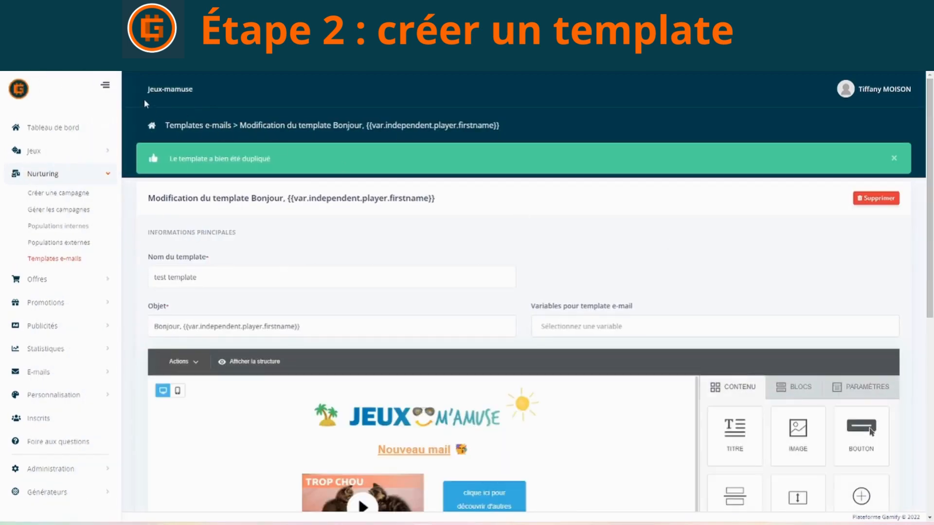
{"action": "left_click", "coordinate": [55, 261]}
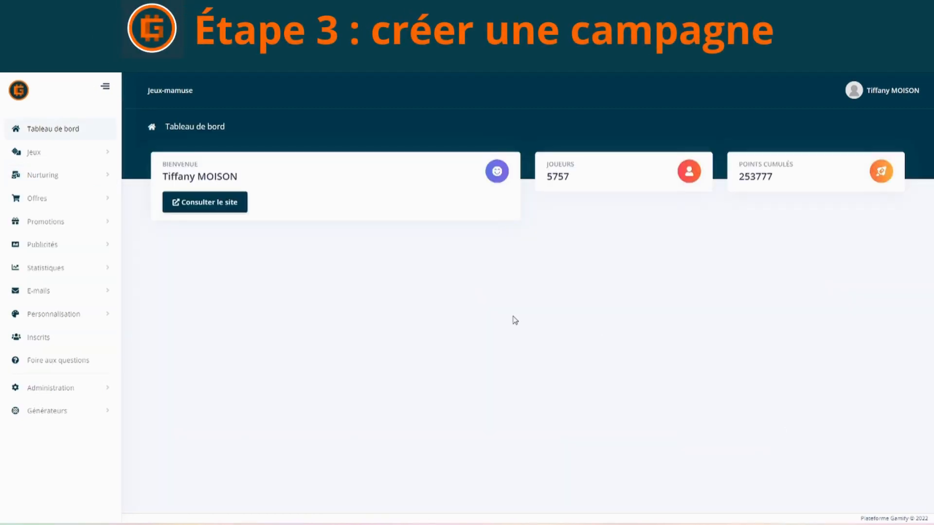
Start a new nurturing campaign and look through the e-mail templates and internal populations it offers.
{"action": "left_click", "coordinate": [59, 175]}
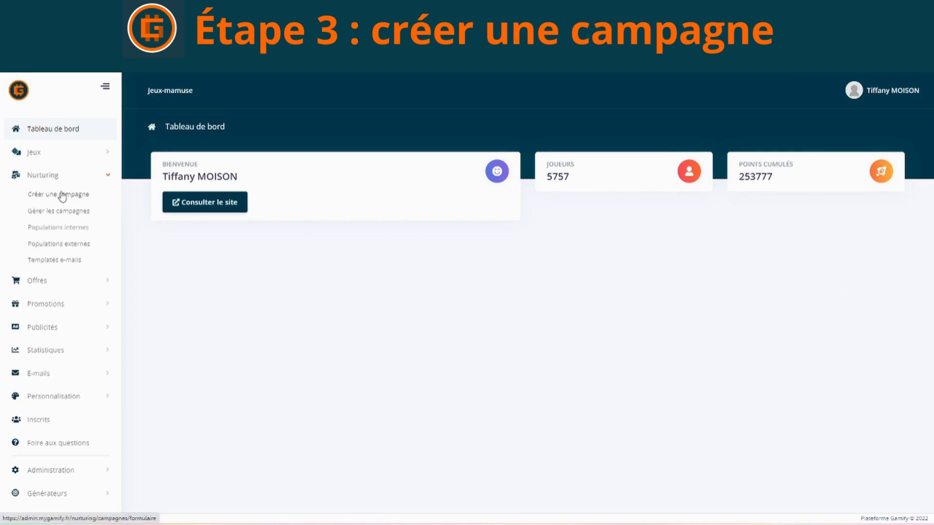
{"action": "left_click", "coordinate": [62, 196]}
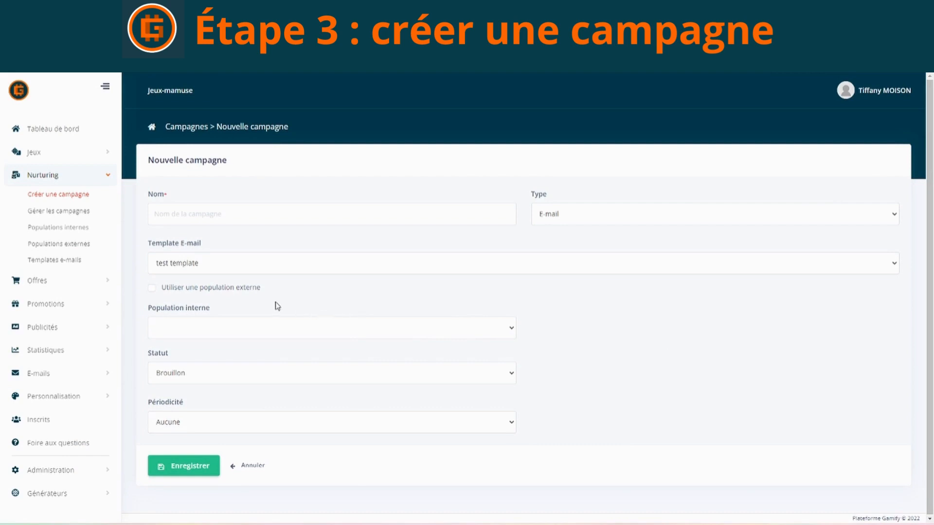
{"action": "left_click", "coordinate": [270, 267]}
{"action": "left_click", "coordinate": [270, 267]}
{"action": "left_click", "coordinate": [225, 327]}
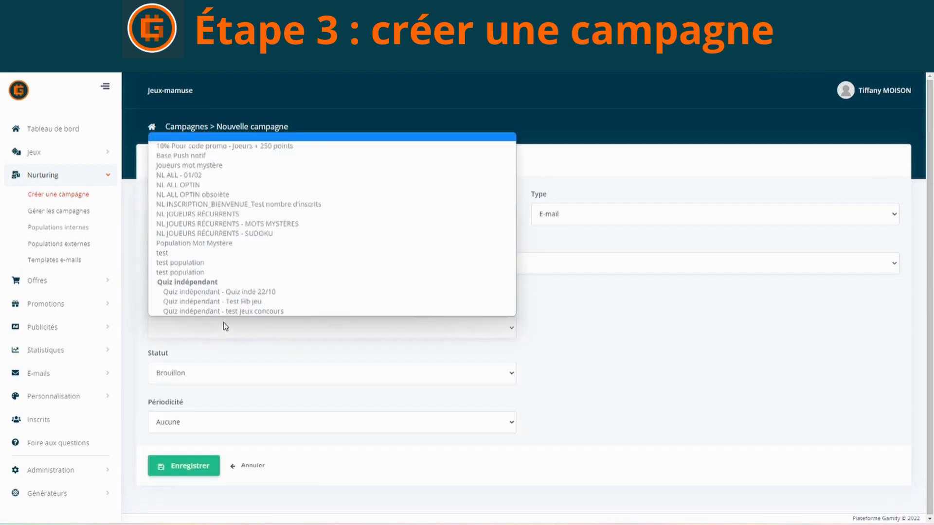
{"action": "left_click", "coordinate": [225, 326]}
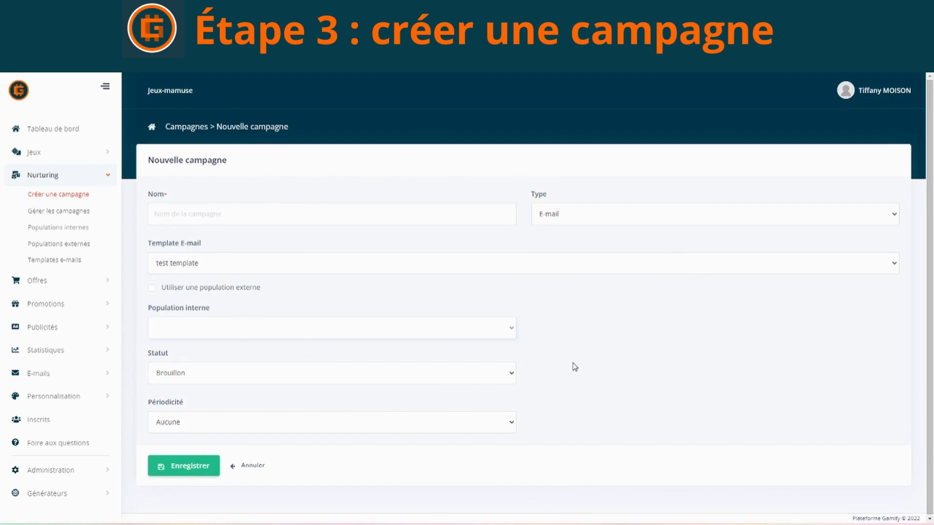
Name the campaign "31/12/2022 - Test template" and choose E-mail as its type.
{"action": "left_click", "coordinate": [213, 214]}
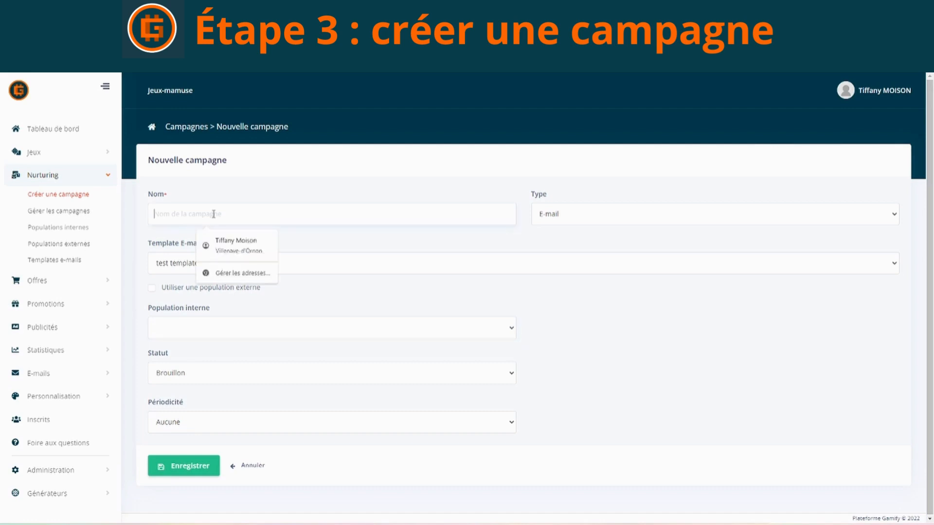
{"action": "type", "text": "S"}
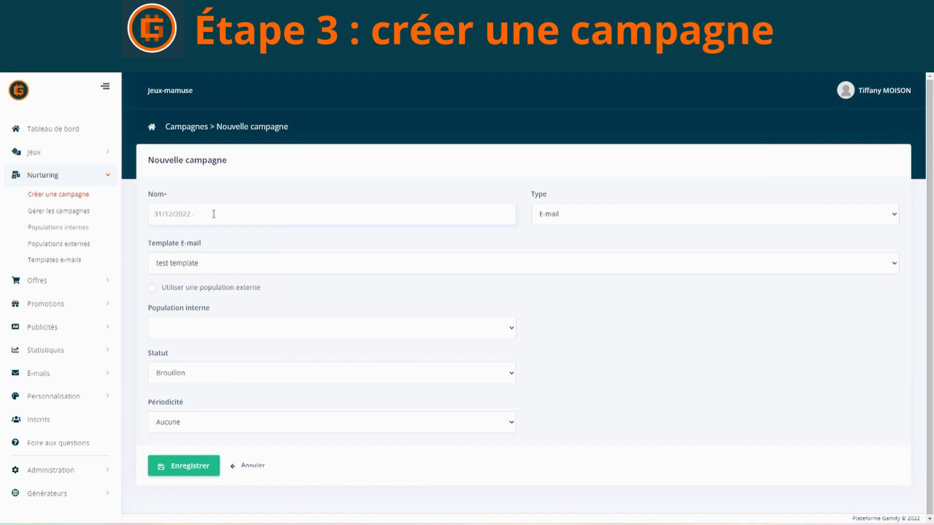
{"action": "type", "text": "emplate"}
{"action": "left_click", "coordinate": [332, 179]}
{"action": "left_click", "coordinate": [564, 222]}
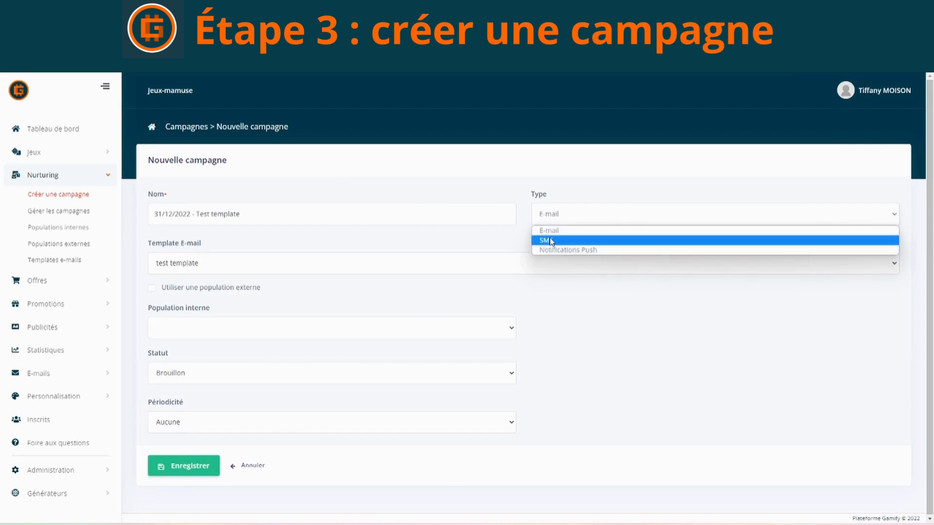
{"action": "left_click", "coordinate": [553, 232]}
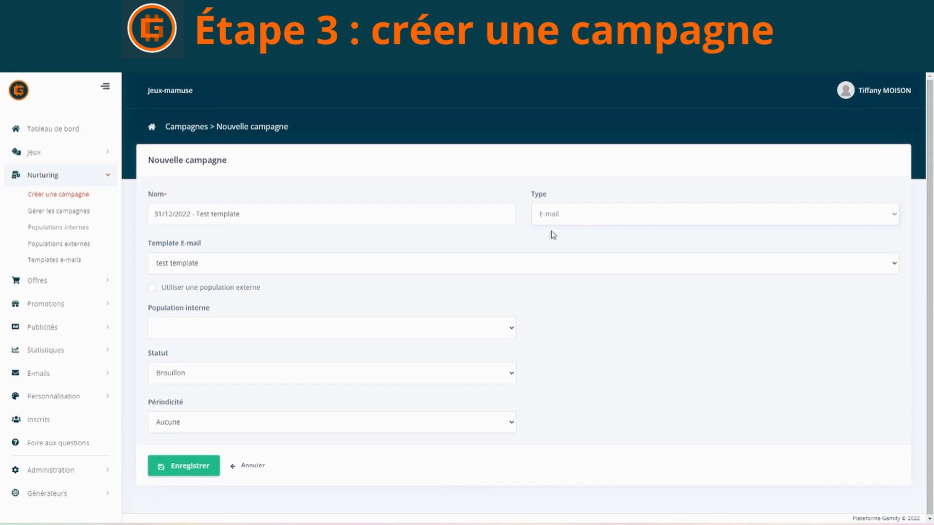
Assign the e-mail template "test template" and the internal population "test population" to the campaign.
{"action": "left_click", "coordinate": [193, 267]}
{"action": "scroll", "coordinate": [205, 341], "scroll_direction": "down", "scroll_amount": 5}
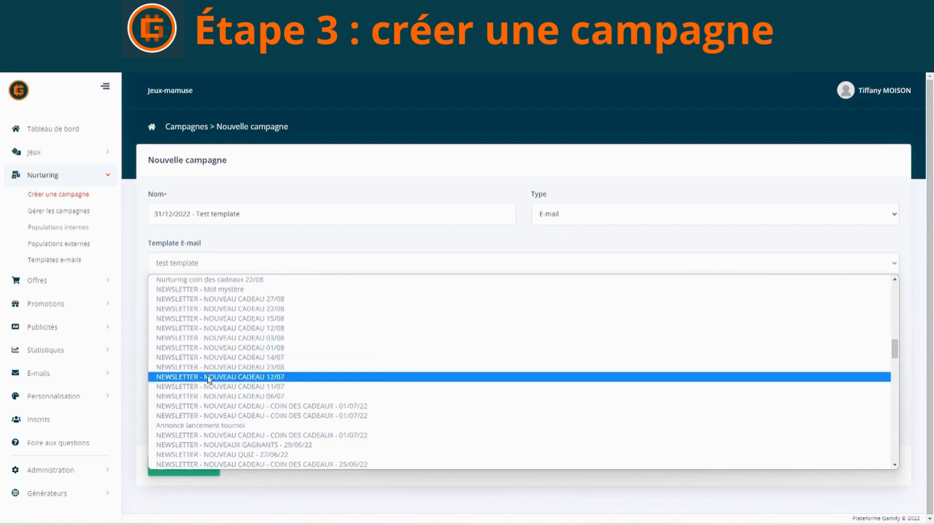
{"action": "scroll", "coordinate": [228, 400], "scroll_direction": "up", "scroll_amount": 5}
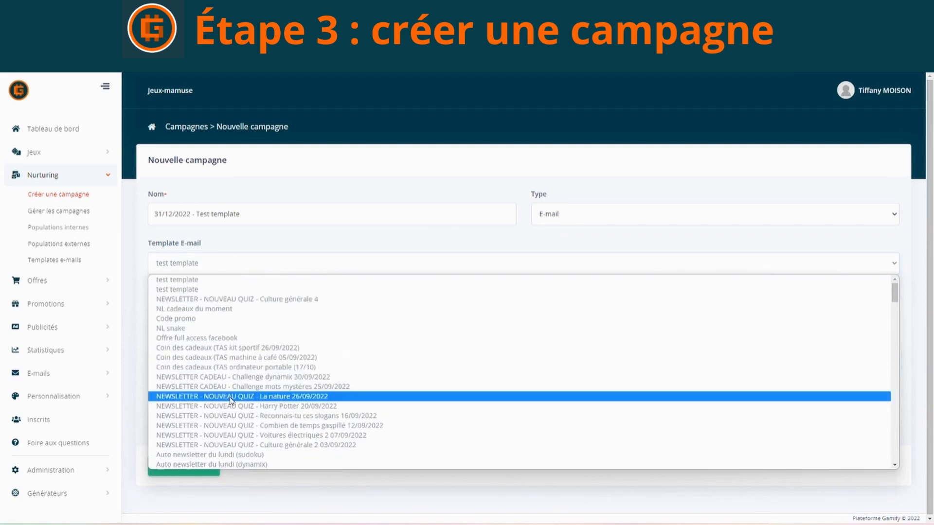
{"action": "left_click", "coordinate": [192, 285]}
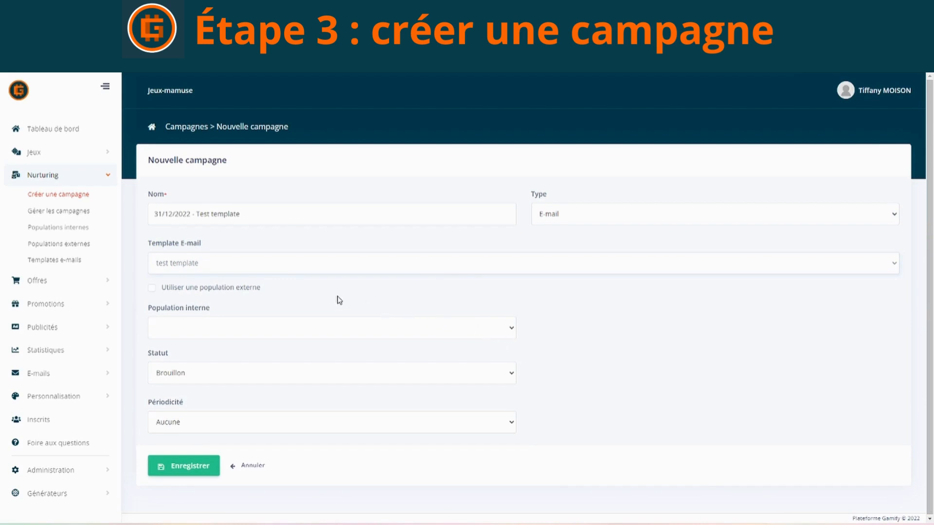
{"action": "left_click", "coordinate": [289, 332]}
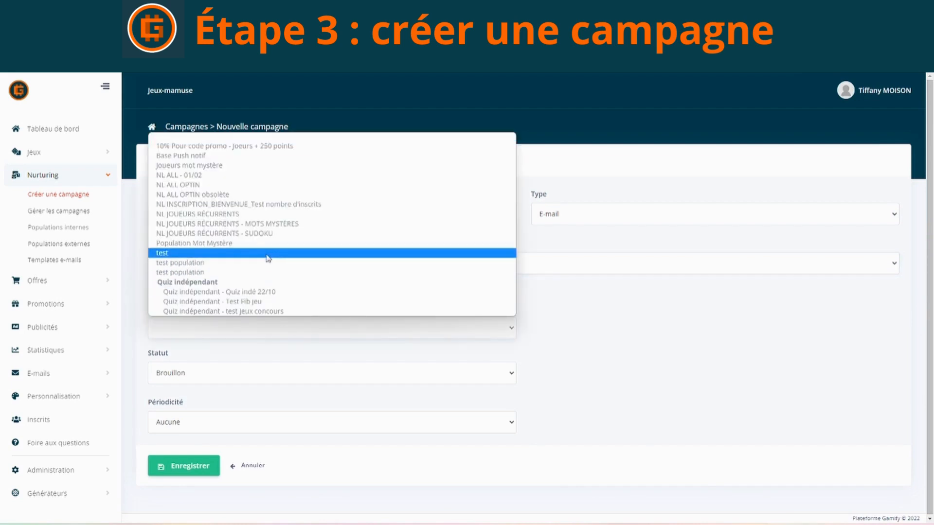
{"action": "left_click", "coordinate": [187, 265]}
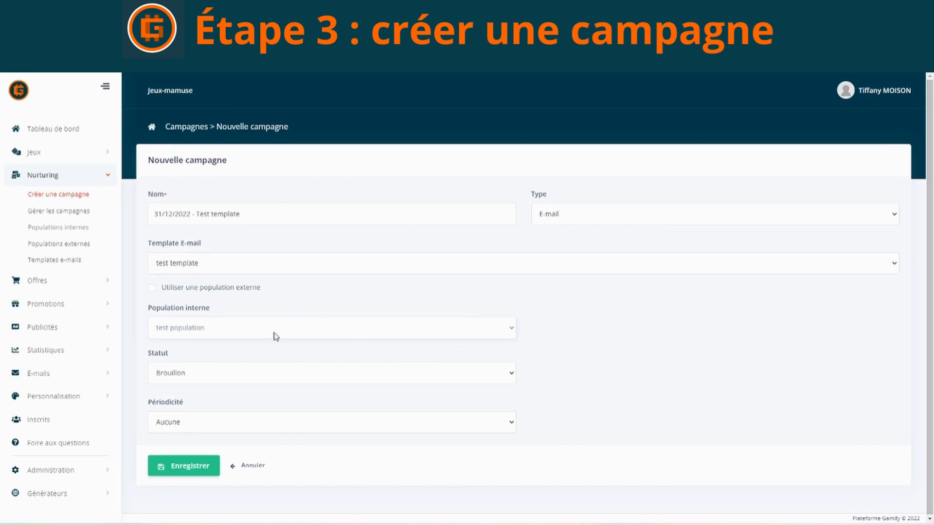
Set the campaign's status to "Envoi programmé" and schedule the sending for 31/12/2022 at 10:00.
{"action": "left_click", "coordinate": [222, 372]}
{"action": "left_click", "coordinate": [214, 398]}
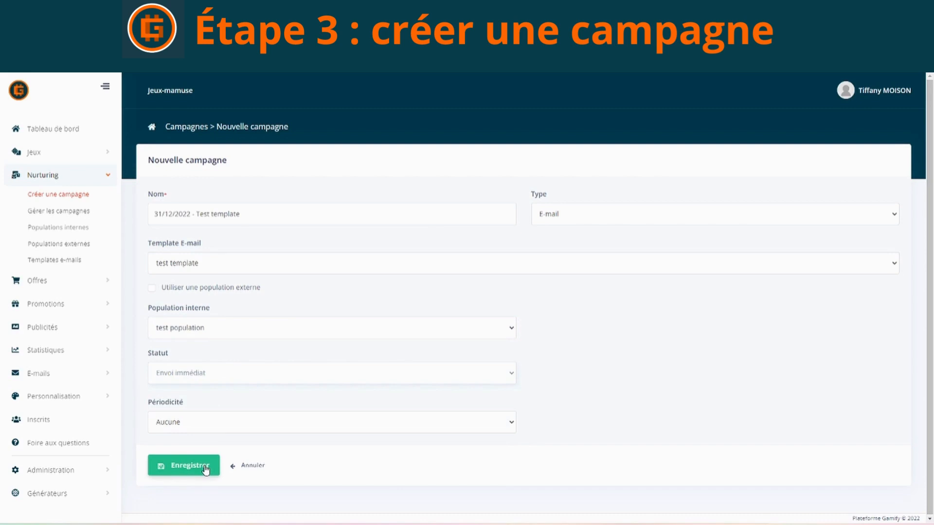
{"action": "left_click", "coordinate": [193, 373]}
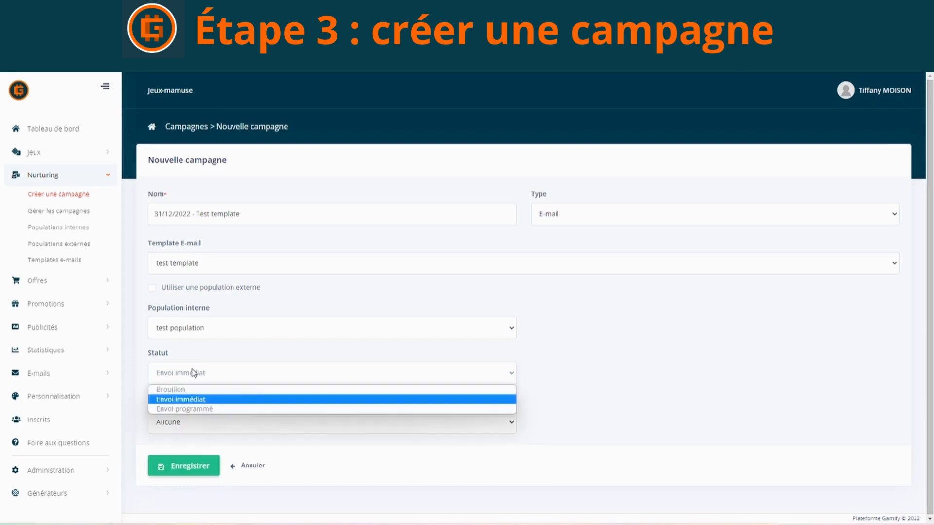
{"action": "left_click", "coordinate": [187, 409]}
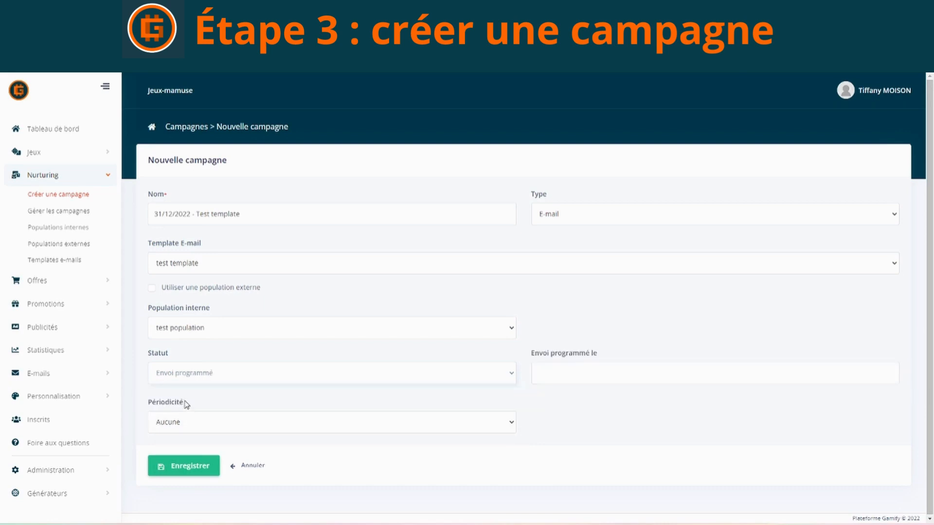
{"action": "left_click", "coordinate": [567, 376]}
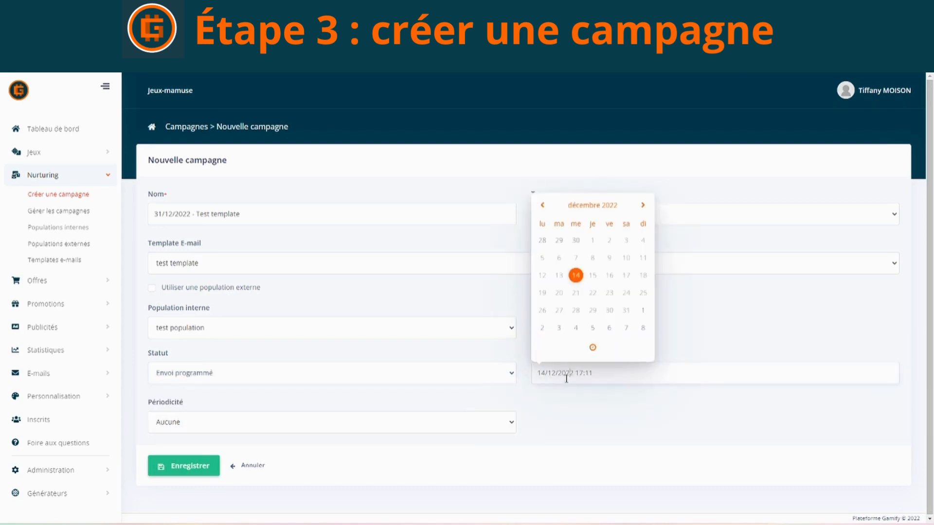
{"action": "left_click", "coordinate": [627, 311]}
{"action": "left_click", "coordinate": [588, 353]}
{"action": "left_click", "coordinate": [565, 326]}
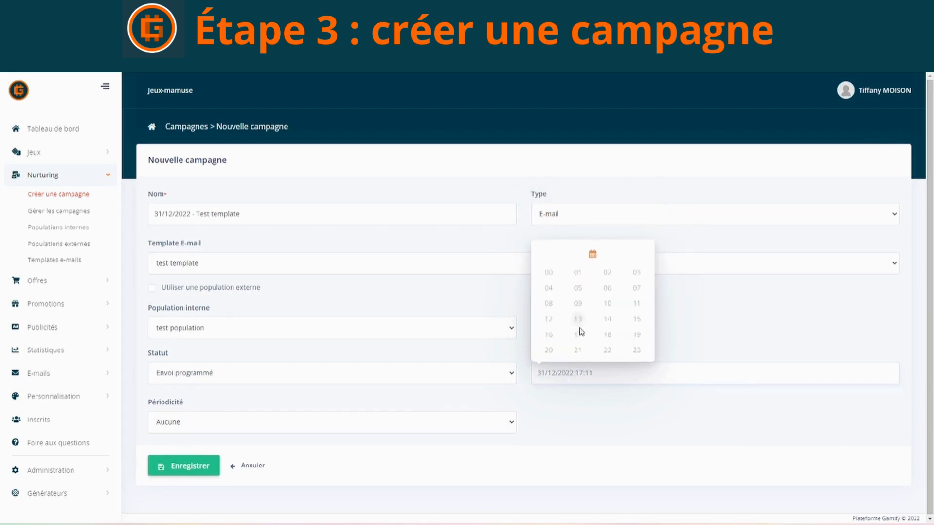
{"action": "left_click", "coordinate": [608, 310]}
{"action": "left_click", "coordinate": [623, 324]}
{"action": "left_click", "coordinate": [546, 319]}
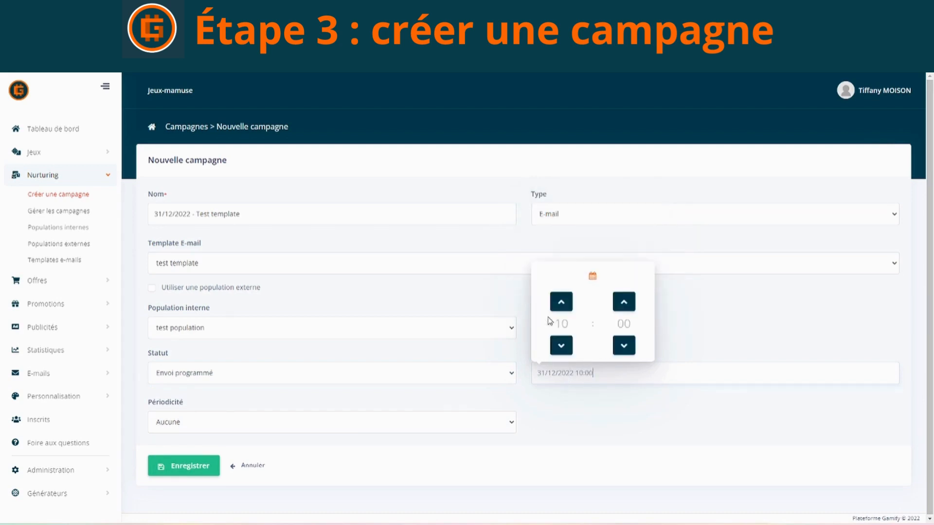
{"action": "left_click", "coordinate": [769, 339]}
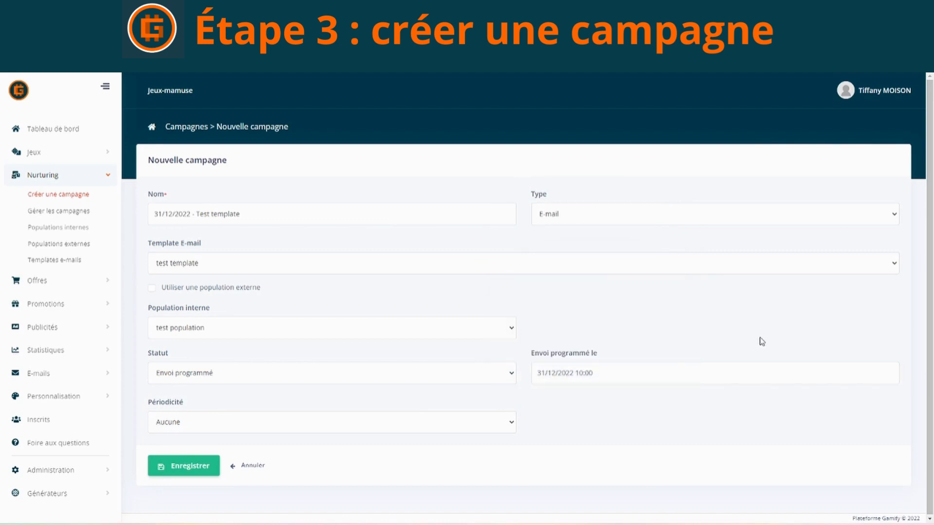
Make the sending periodic ("Envoi périodique") with a value of 1 and the unit "Semaine", and save the campaign.
{"action": "left_click", "coordinate": [368, 422]}
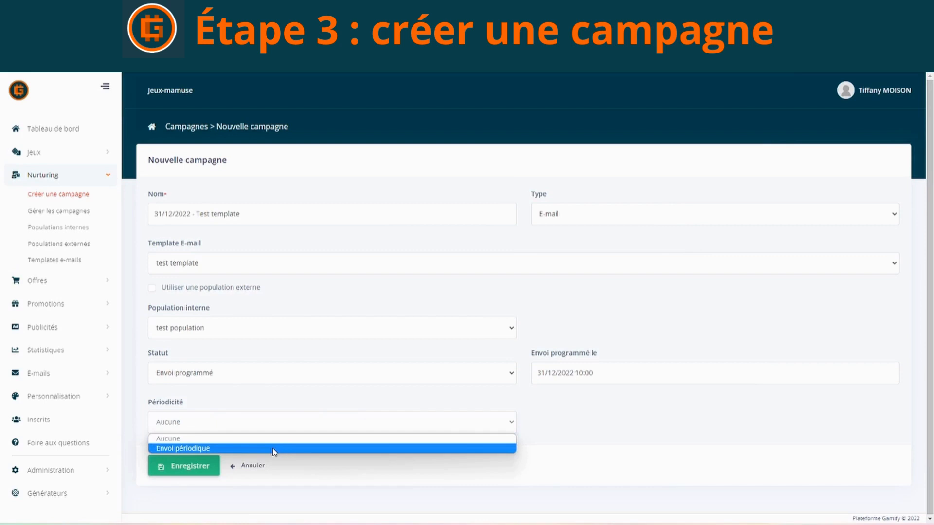
{"action": "left_click", "coordinate": [261, 440]}
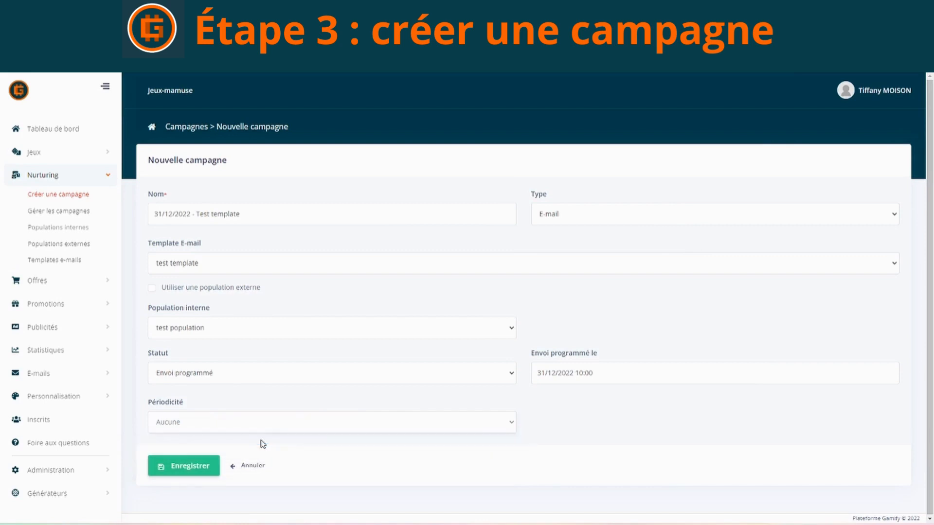
{"action": "left_click", "coordinate": [244, 423]}
{"action": "left_click", "coordinate": [223, 449]}
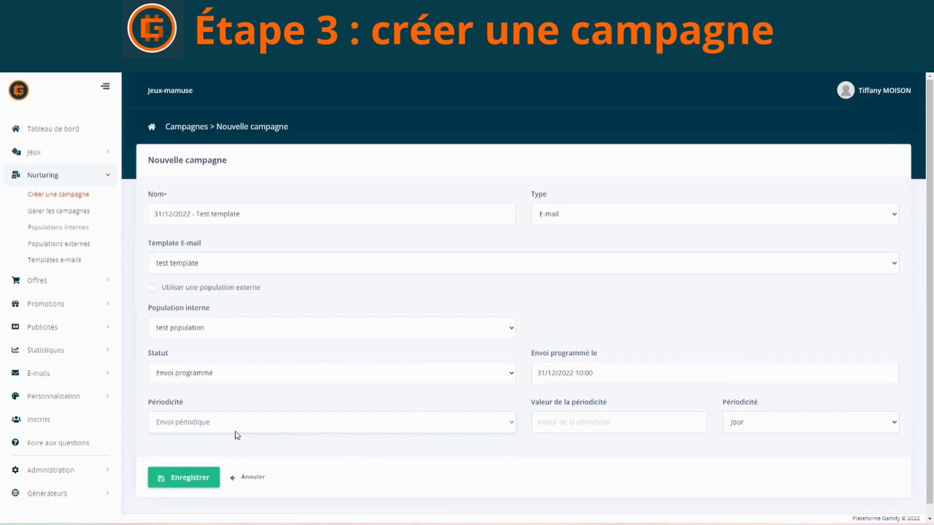
{"action": "left_click", "coordinate": [561, 420]}
{"action": "type", "text": "1"}
{"action": "left_click", "coordinate": [753, 423]}
{"action": "left_click", "coordinate": [736, 451]}
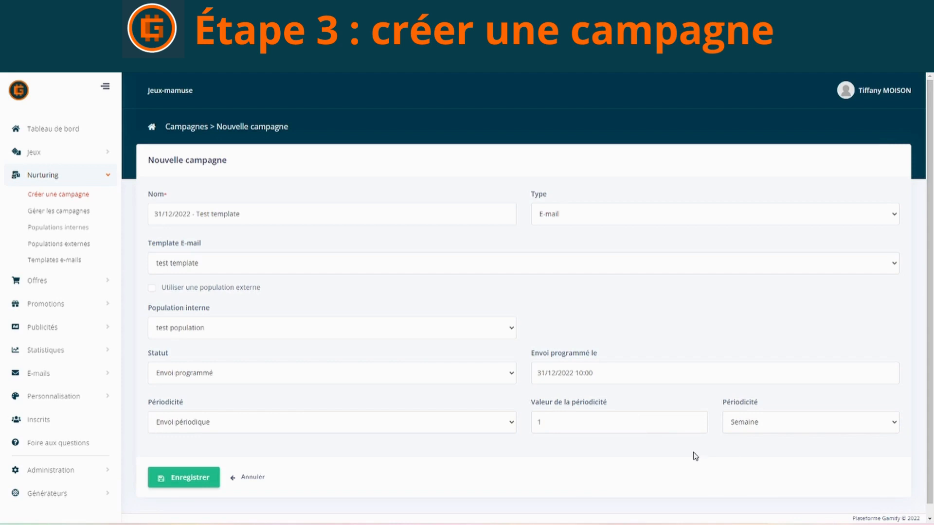
{"action": "left_click", "coordinate": [198, 475]}
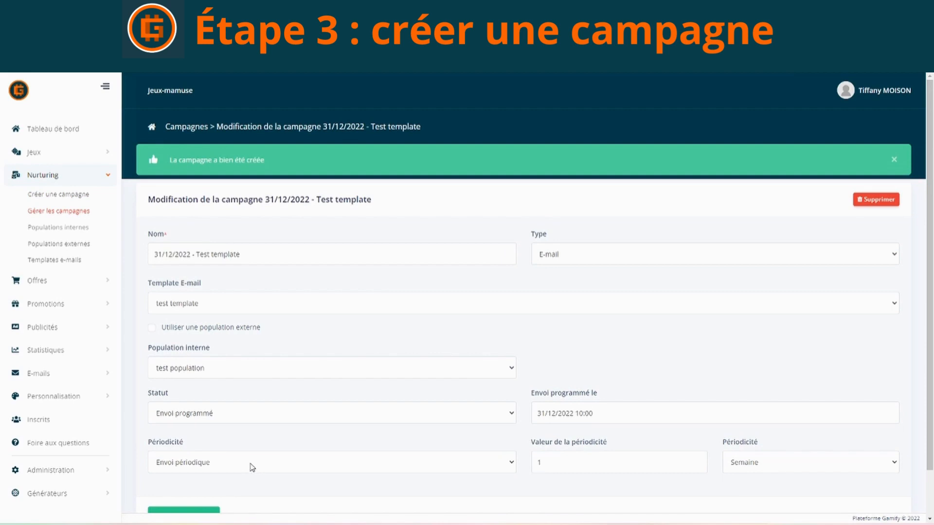
Open the list of campaigns and look through their overall statistics and the individual sending results.
{"action": "left_click", "coordinate": [63, 214]}
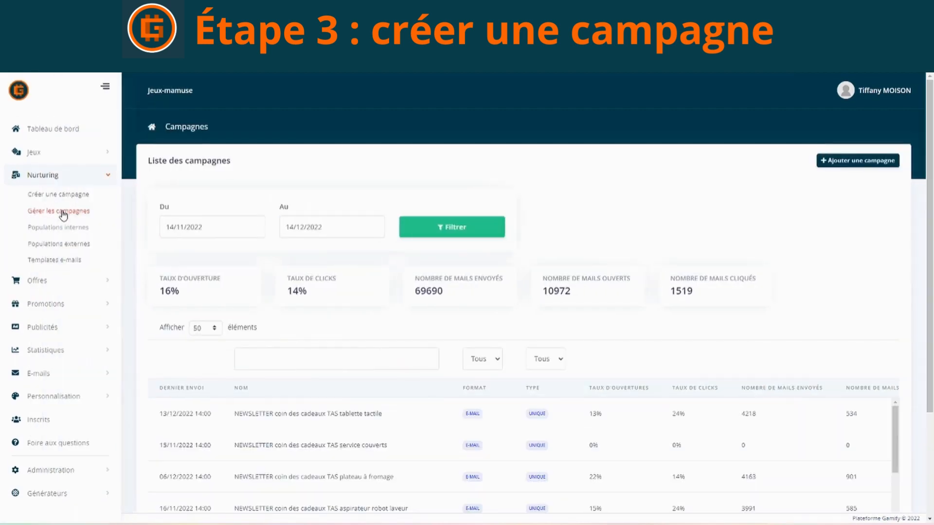
{"action": "scroll", "coordinate": [187, 321], "scroll_direction": "down", "scroll_amount": 1}
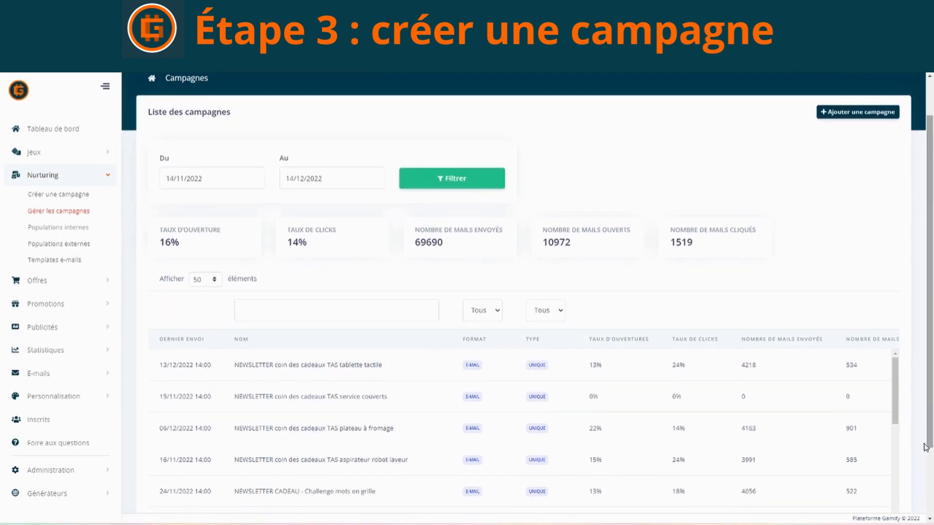
{"action": "scroll", "coordinate": [905, 411], "scroll_direction": "down", "scroll_amount": 2}
{"action": "scroll", "coordinate": [764, 382], "scroll_direction": "down", "scroll_amount": 4}
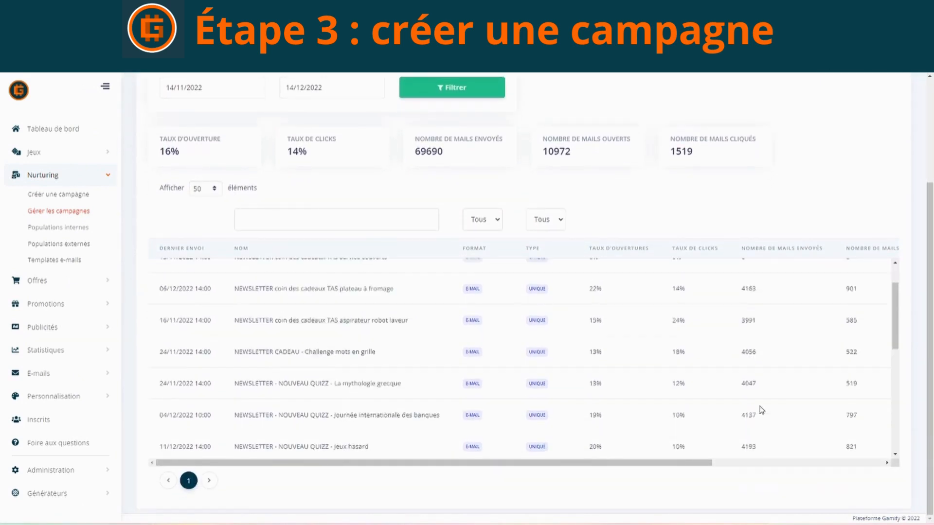
{"action": "scroll", "coordinate": [762, 389], "scroll_direction": "up", "scroll_amount": 4}
{"action": "scroll", "coordinate": [612, 220], "scroll_direction": "up", "scroll_amount": 1}
{"action": "scroll", "coordinate": [612, 220], "scroll_direction": "up", "scroll_amount": 2}
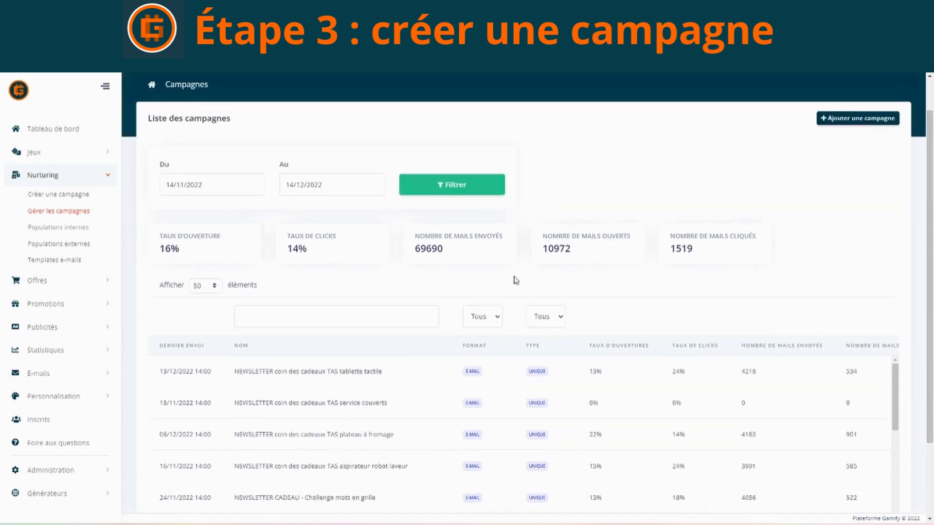
Filter the campaign list with the end date 31/12/2022 and find the campaign "31/12/2022 - Test template".
{"action": "left_click", "coordinate": [315, 185]}
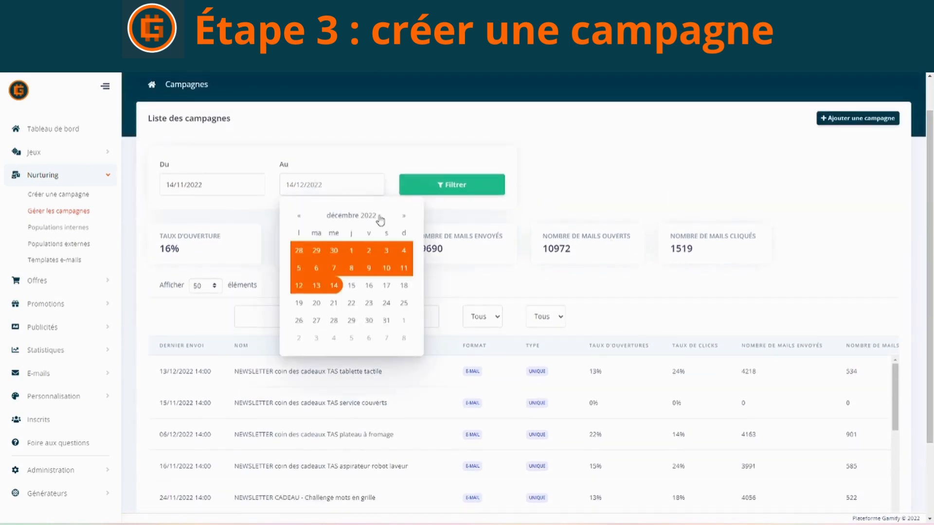
{"action": "left_click", "coordinate": [386, 322]}
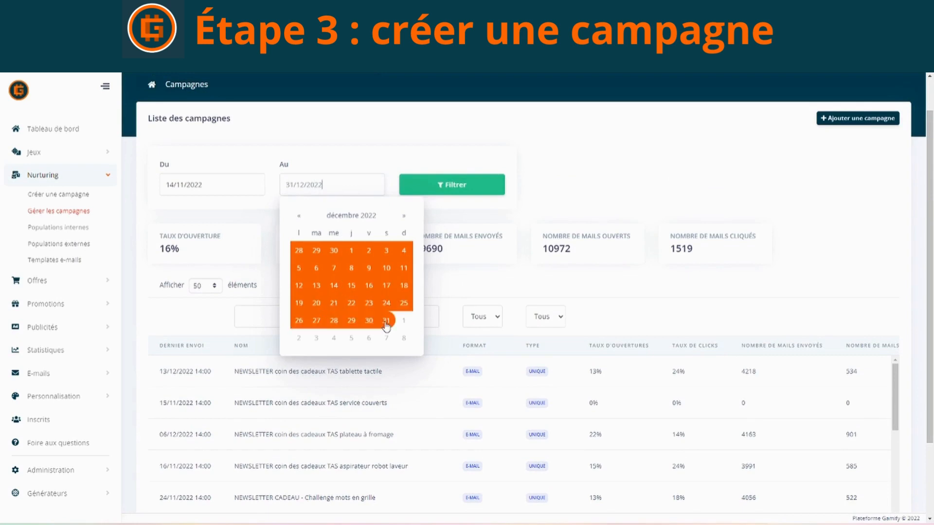
{"action": "left_click", "coordinate": [441, 189]}
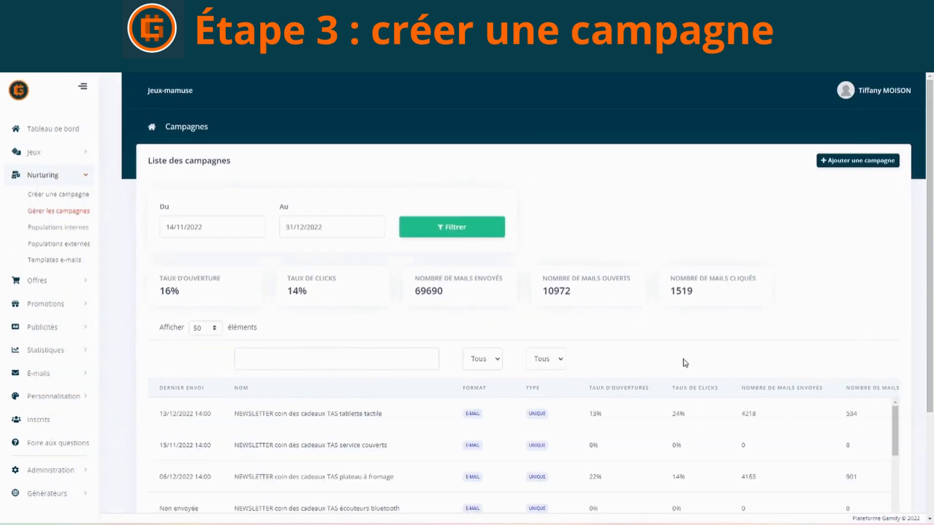
{"action": "scroll", "coordinate": [267, 285], "scroll_direction": "down", "scroll_amount": 2}
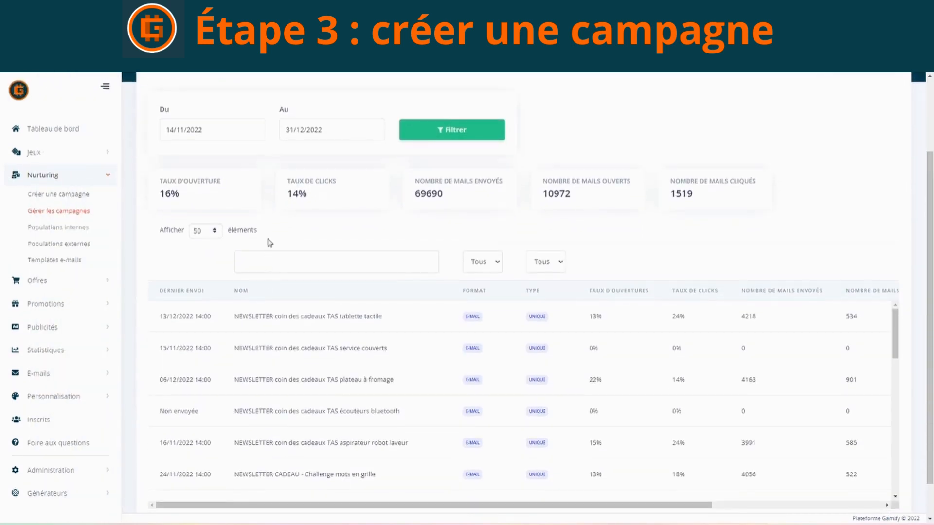
{"action": "scroll", "coordinate": [273, 229], "scroll_direction": "down", "scroll_amount": 1}
{"action": "scroll", "coordinate": [401, 231], "scroll_direction": "up", "scroll_amount": 2}
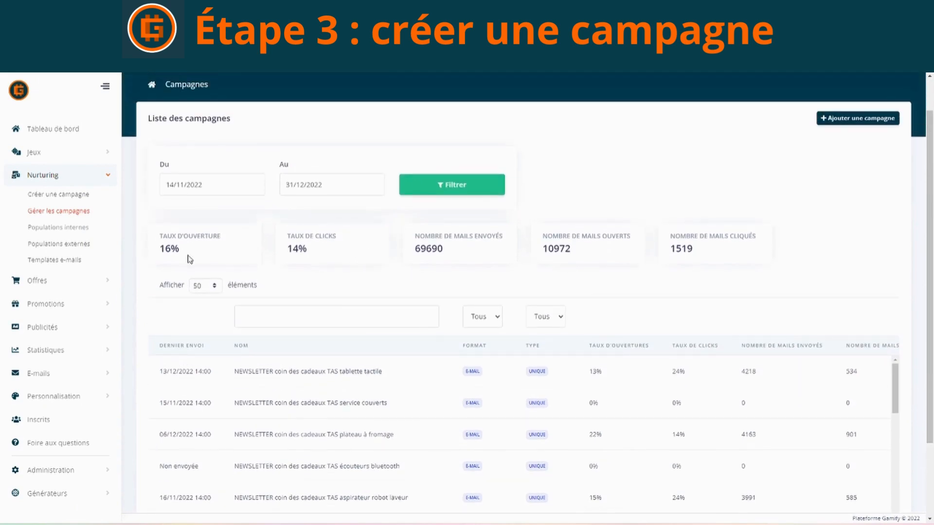
{"action": "scroll", "coordinate": [188, 254], "scroll_direction": "down", "scroll_amount": 1}
{"action": "scroll", "coordinate": [194, 224], "scroll_direction": "up", "scroll_amount": 1}
{"action": "scroll", "coordinate": [593, 418], "scroll_direction": "down", "scroll_amount": 1}
{"action": "scroll", "coordinate": [667, 436], "scroll_direction": "down", "scroll_amount": 10}
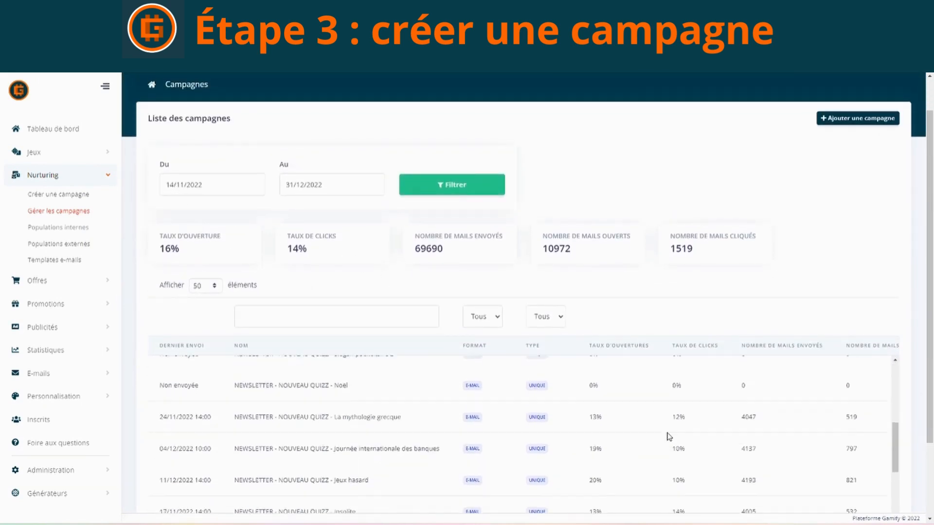
{"action": "scroll", "coordinate": [681, 441], "scroll_direction": "down", "scroll_amount": 2}
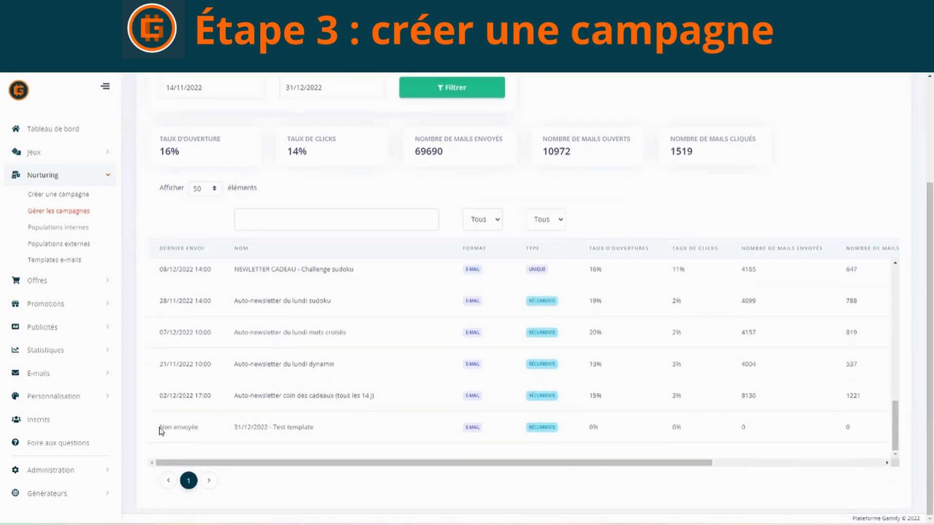
Examine the last sending, name, type and sending statistics in the row of the campaign "31/12/2022 - Test template".
{"action": "left_click_drag", "start_coordinate": [161, 429], "coordinate": [346, 436]}
{"action": "left_click", "coordinate": [345, 436]}
{"action": "left_click_drag", "start_coordinate": [235, 427], "coordinate": [339, 431]}
{"action": "left_click", "coordinate": [423, 448]}
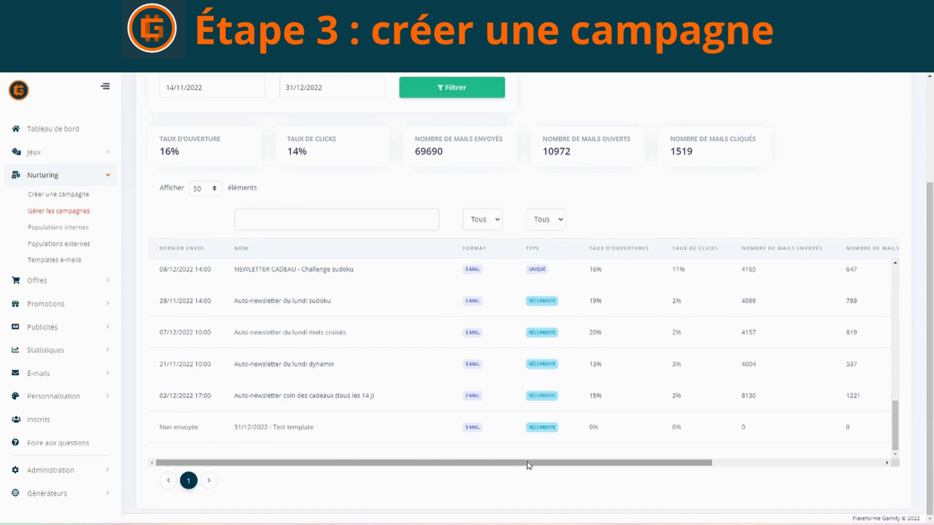
{"action": "left_click_drag", "start_coordinate": [530, 466], "coordinate": [560, 465]}
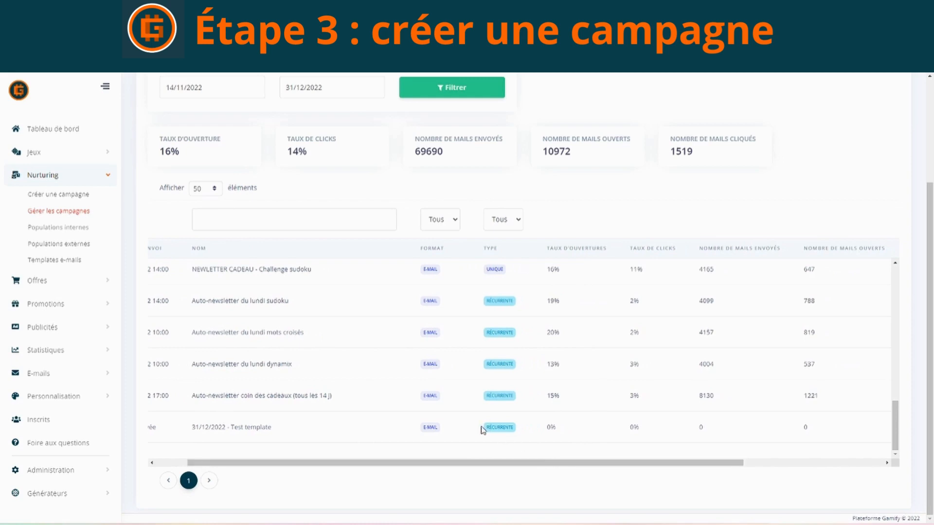
{"action": "left_click_drag", "start_coordinate": [482, 428], "coordinate": [515, 432]}
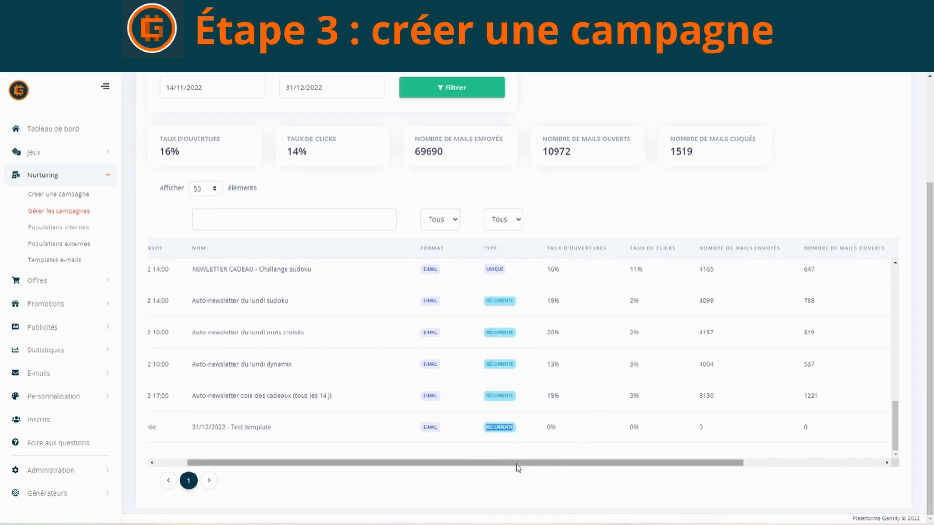
{"action": "left_click_drag", "start_coordinate": [517, 465], "coordinate": [623, 476]}
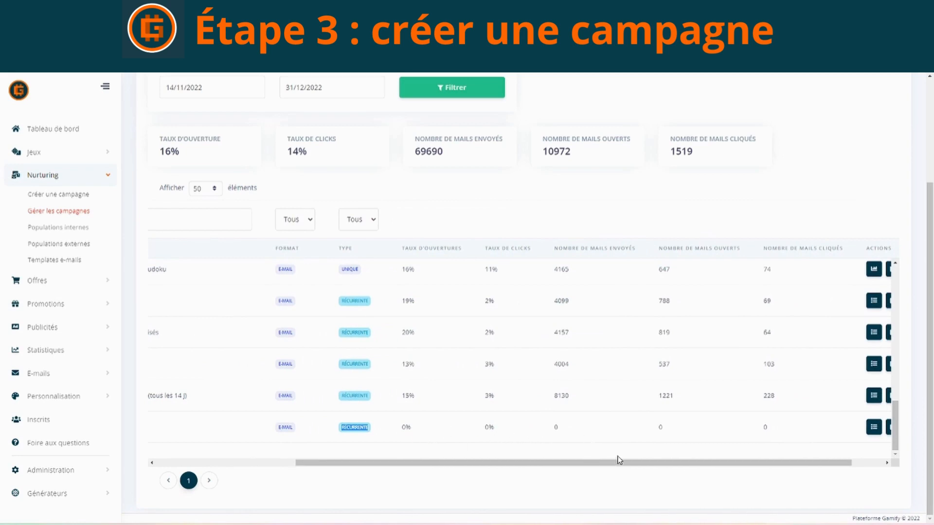
{"action": "left_click_drag", "start_coordinate": [680, 463], "coordinate": [517, 477]}
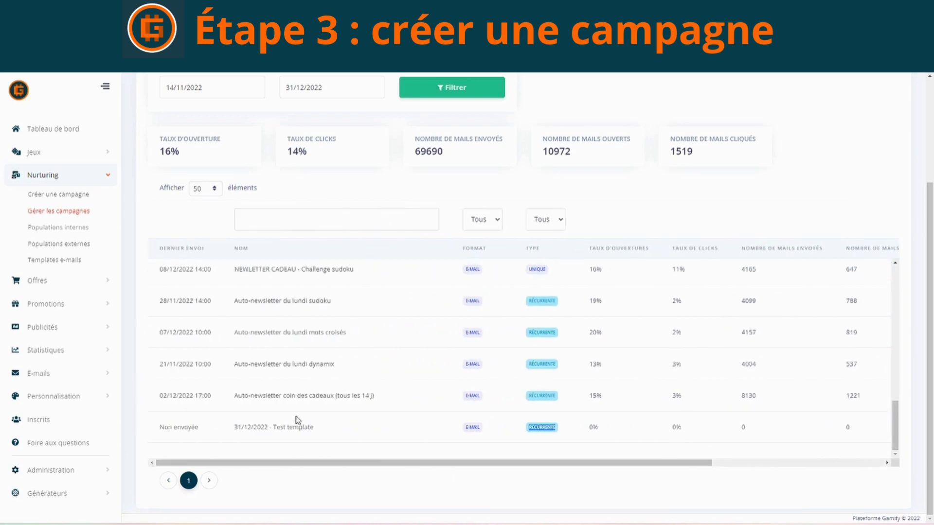
Filter the campaign list to the period from 01/11/2022 to 30/11/2022.
{"action": "scroll", "coordinate": [298, 444], "scroll_direction": "up", "scroll_amount": 5}
{"action": "scroll", "coordinate": [280, 200], "scroll_direction": "up", "scroll_amount": 3}
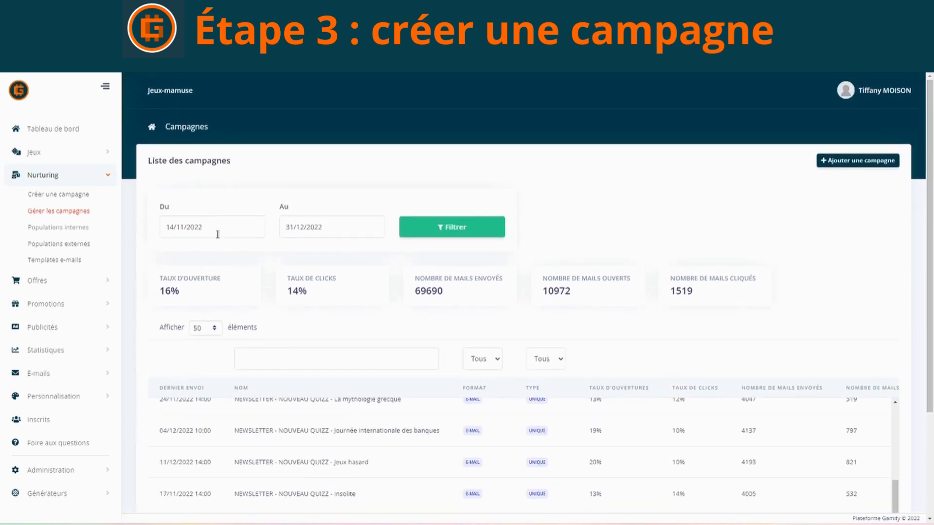
{"action": "left_click", "coordinate": [223, 229]}
{"action": "left_click", "coordinate": [345, 203]}
{"action": "left_click", "coordinate": [238, 223]}
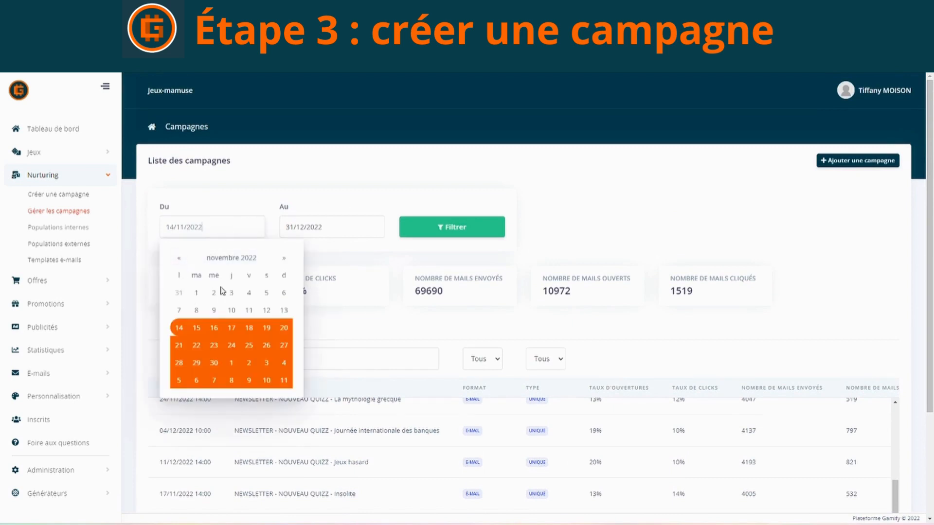
{"action": "left_click", "coordinate": [198, 293]}
{"action": "left_click", "coordinate": [315, 232]}
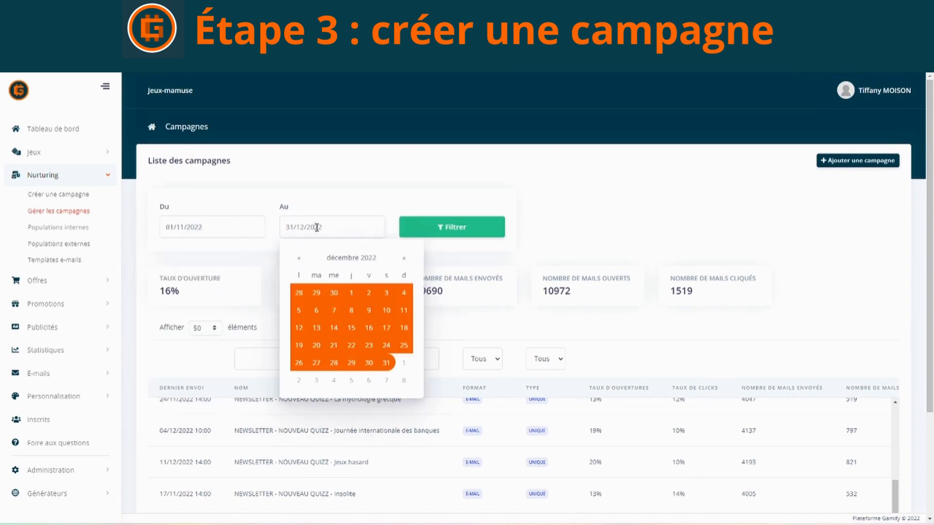
{"action": "left_click", "coordinate": [300, 258]}
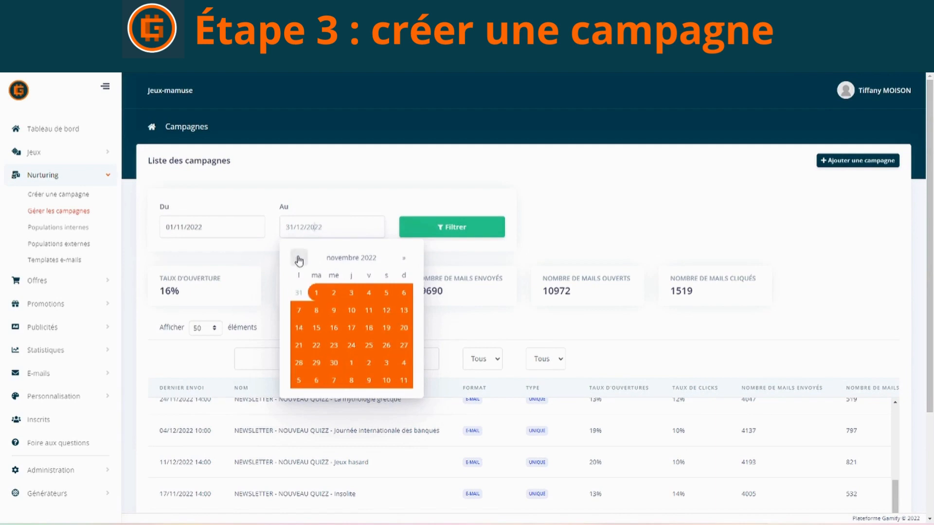
{"action": "left_click", "coordinate": [400, 383]}
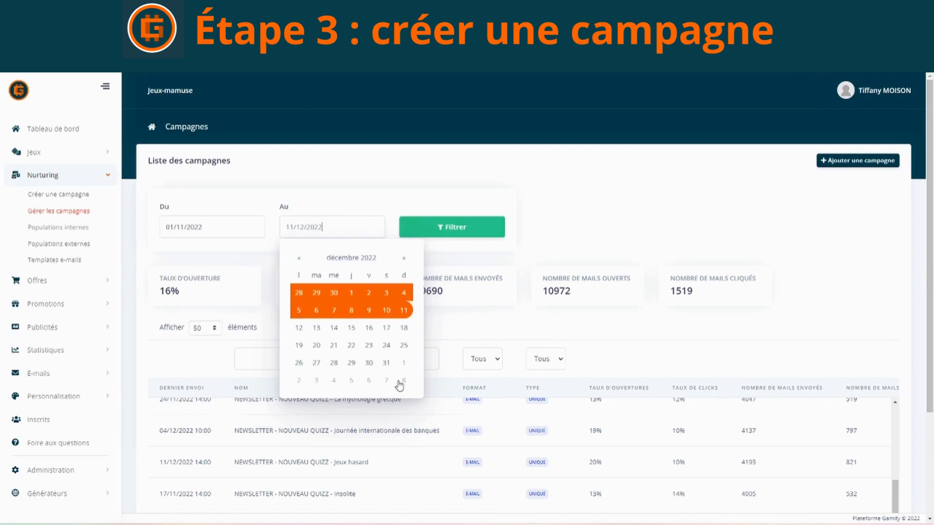
{"action": "left_click", "coordinate": [299, 258]}
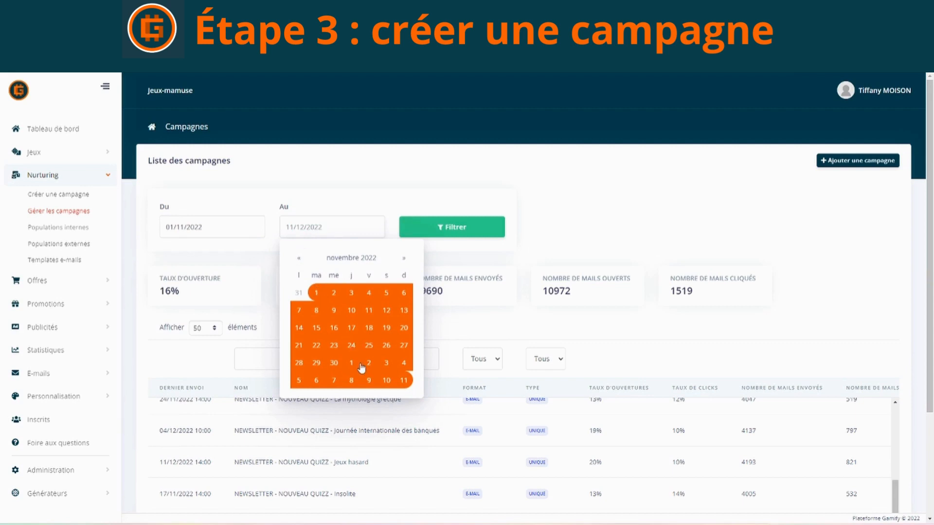
{"action": "left_click", "coordinate": [345, 363]}
{"action": "left_click", "coordinate": [456, 233]}
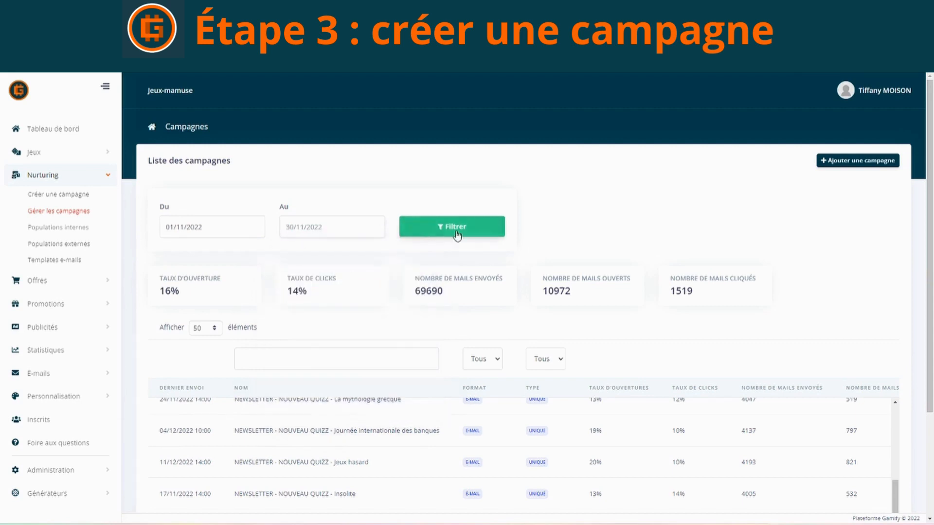
Look through the November campaigns and open the sub-campaigns of the recurring campaign "Auto-newsletter du lundi sudoku".
{"action": "scroll", "coordinate": [656, 369], "scroll_direction": "down", "scroll_amount": 2}
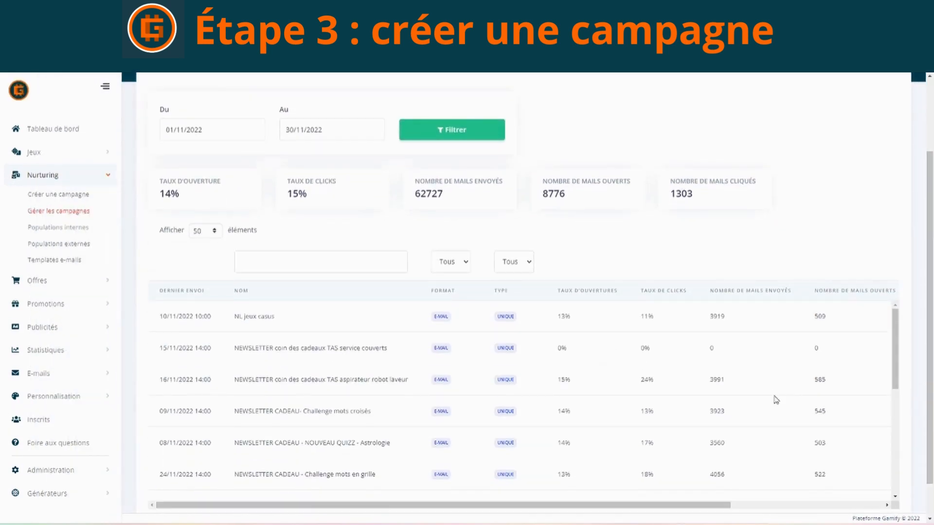
{"action": "scroll", "coordinate": [419, 410], "scroll_direction": "down", "scroll_amount": 10}
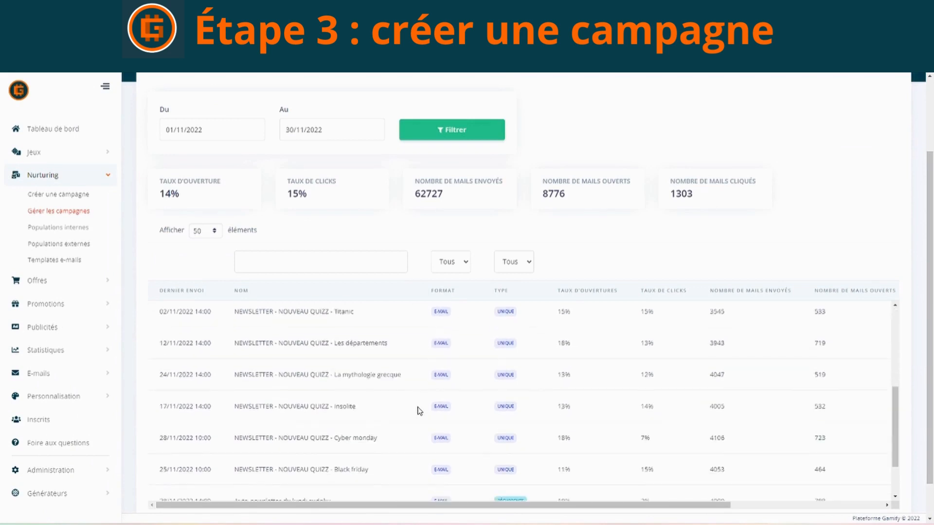
{"action": "scroll", "coordinate": [419, 411], "scroll_direction": "up", "scroll_amount": 10}
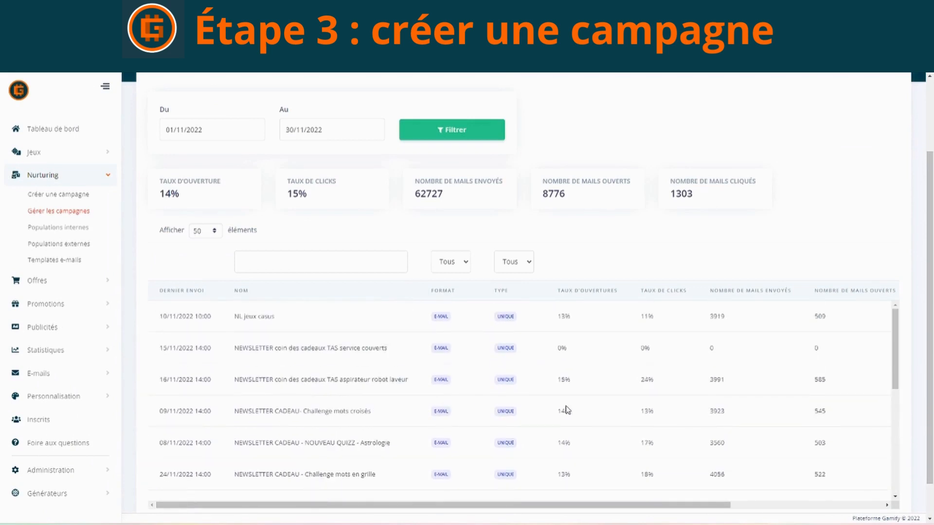
{"action": "scroll", "coordinate": [567, 410], "scroll_direction": "down", "scroll_amount": 10}
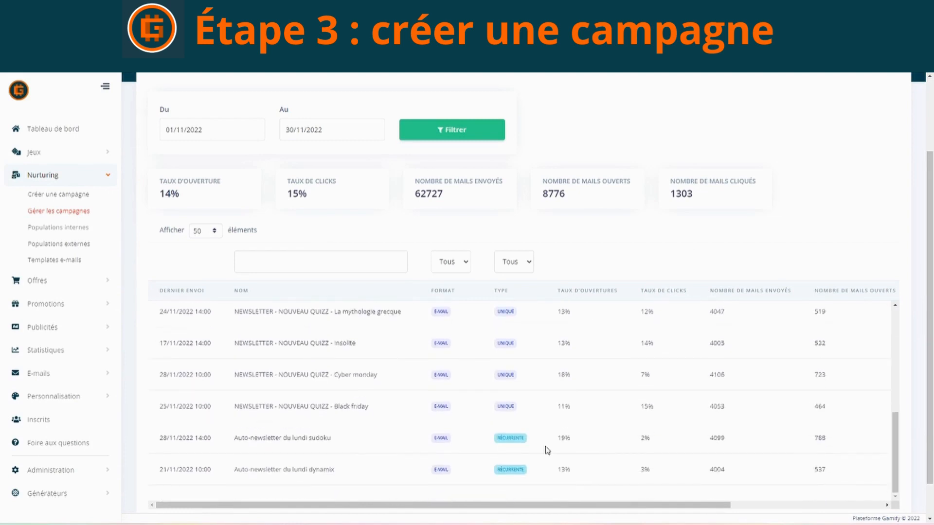
{"action": "left_click_drag", "start_coordinate": [533, 506], "coordinate": [677, 520]}
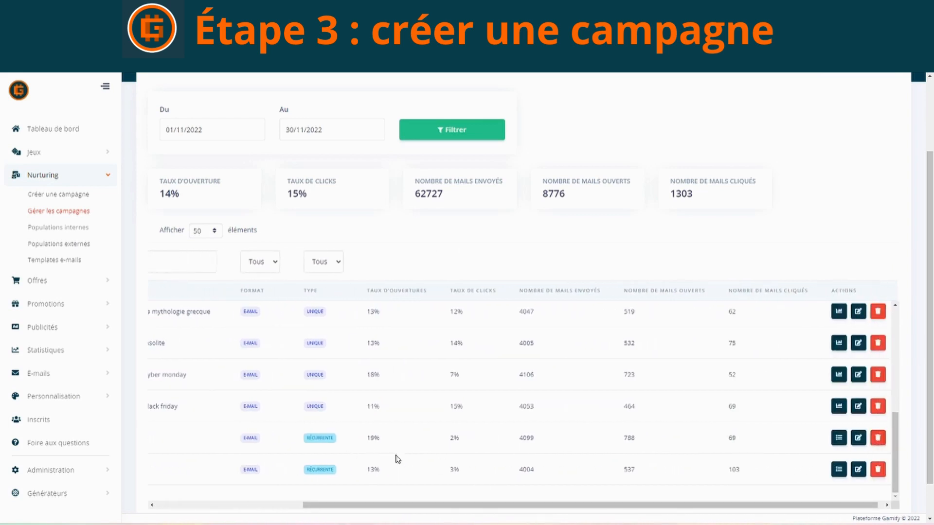
{"action": "left_click_drag", "start_coordinate": [392, 507], "coordinate": [443, 519]}
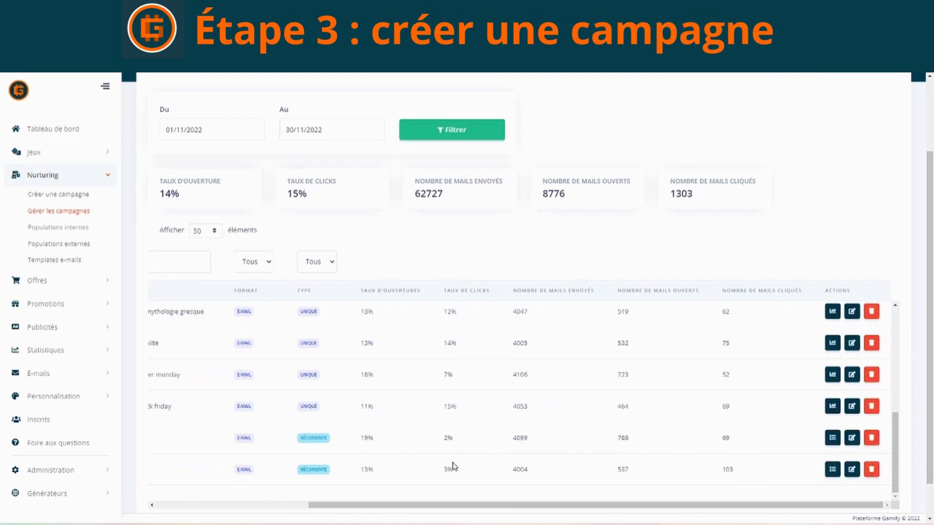
{"action": "left_click", "coordinate": [833, 438]}
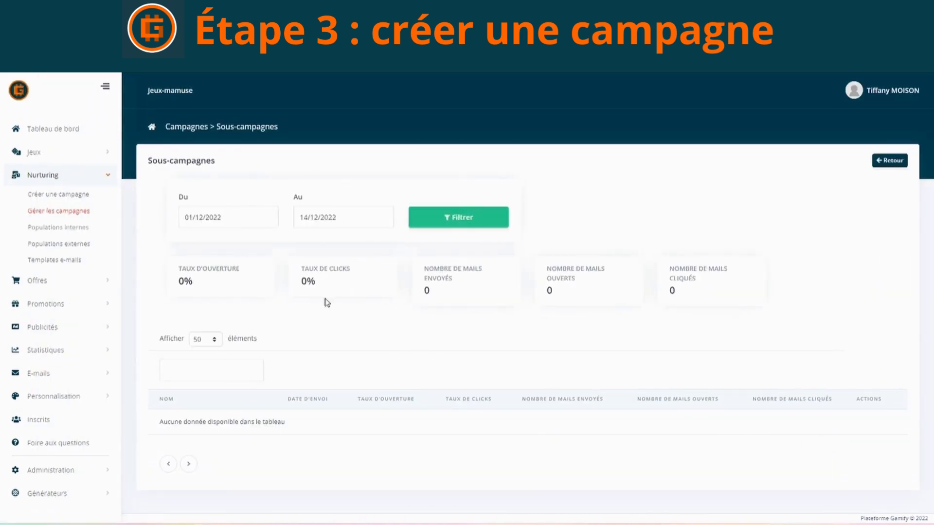
Filter the sub-campaigns with the start date 01/09/2022 and review the statistics of each sending.
{"action": "left_click", "coordinate": [233, 218]}
{"action": "left_click", "coordinate": [198, 249]}
{"action": "left_click", "coordinate": [198, 249]}
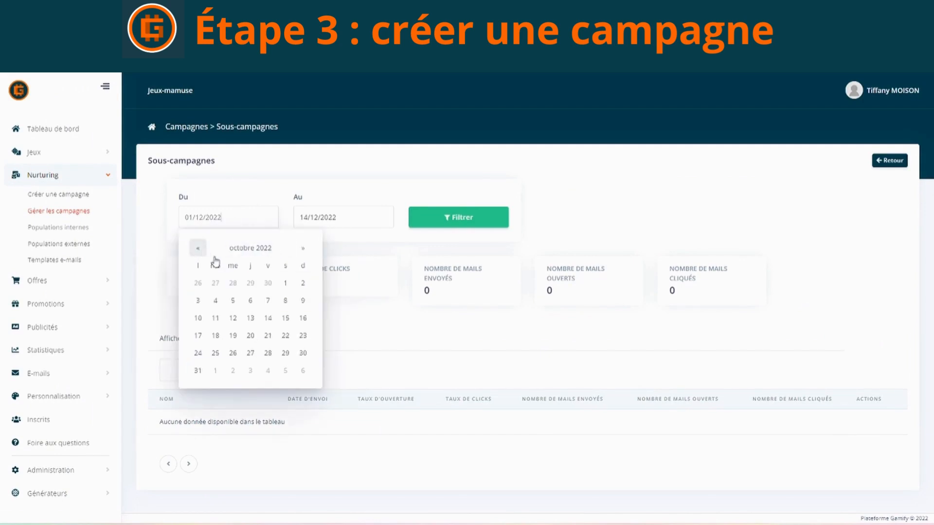
{"action": "left_click", "coordinate": [198, 249]}
{"action": "left_click", "coordinate": [250, 284]}
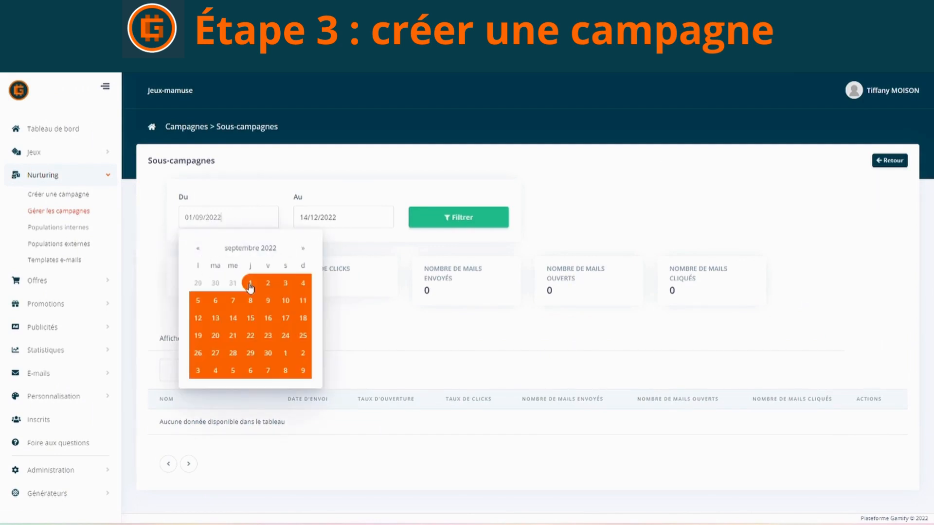
{"action": "left_click", "coordinate": [430, 223]}
{"action": "scroll", "coordinate": [415, 384], "scroll_direction": "down", "scroll_amount": 1}
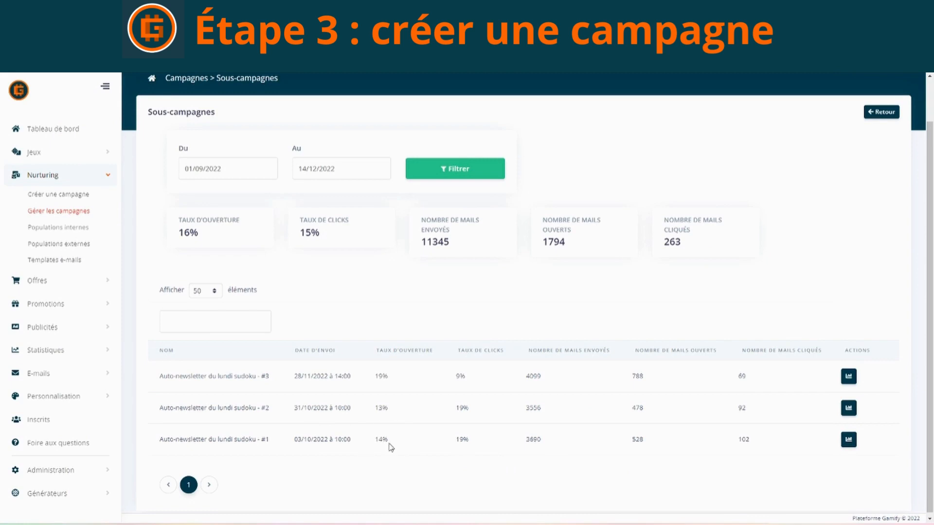
{"action": "scroll", "coordinate": [267, 335], "scroll_direction": "up", "scroll_amount": 1}
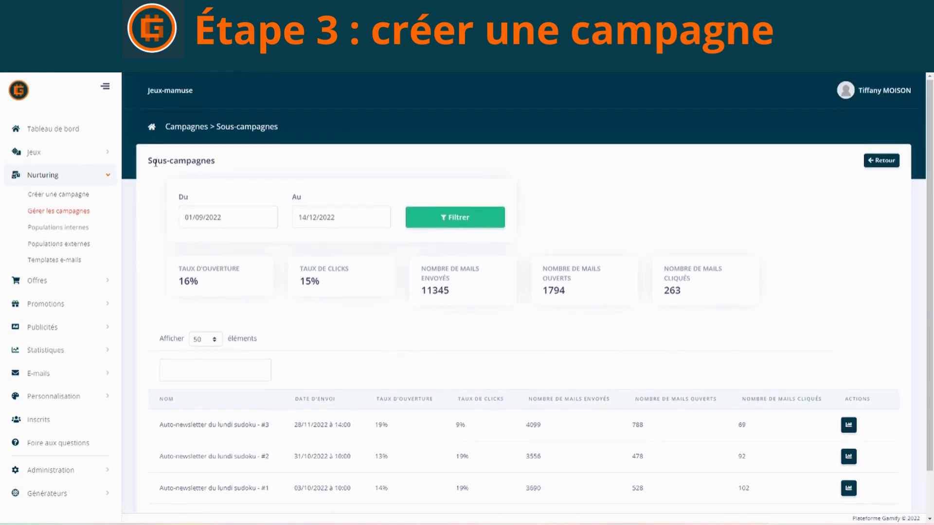
Return to the full campaign list, filter it from 14/12/2022 to 31/12/2022 and look through the matching campaigns.
{"action": "left_click", "coordinate": [76, 211]}
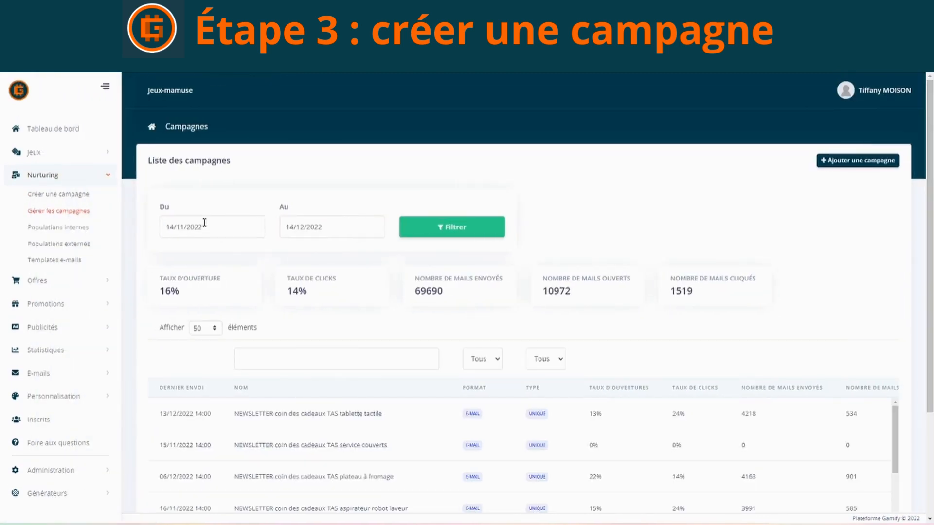
{"action": "left_click", "coordinate": [205, 225]}
{"action": "left_click", "coordinate": [281, 259]}
{"action": "left_click", "coordinate": [281, 259]}
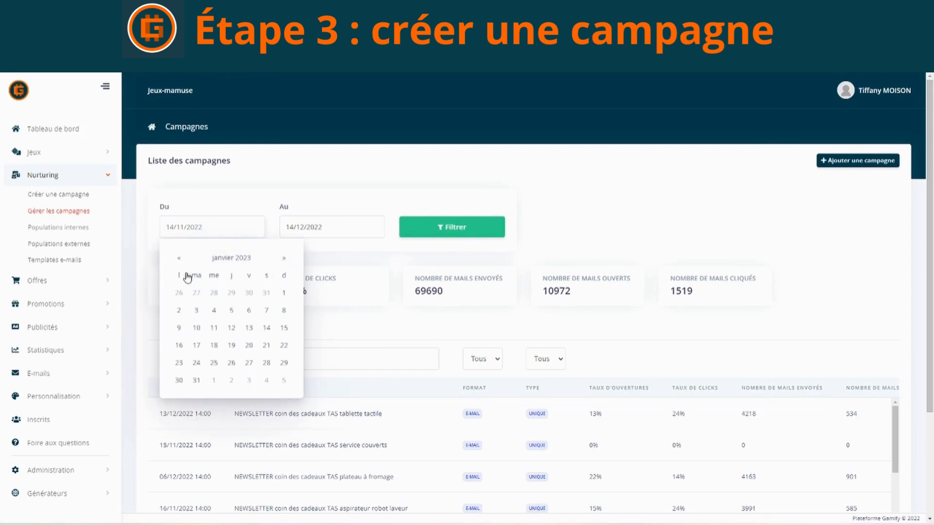
{"action": "left_click", "coordinate": [179, 258]}
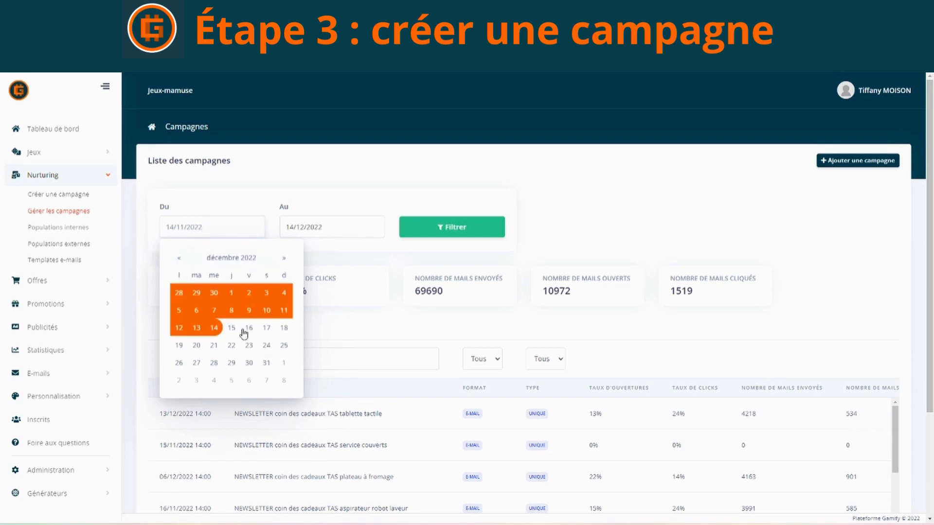
{"action": "left_click", "coordinate": [214, 327]}
{"action": "left_click", "coordinate": [354, 234]}
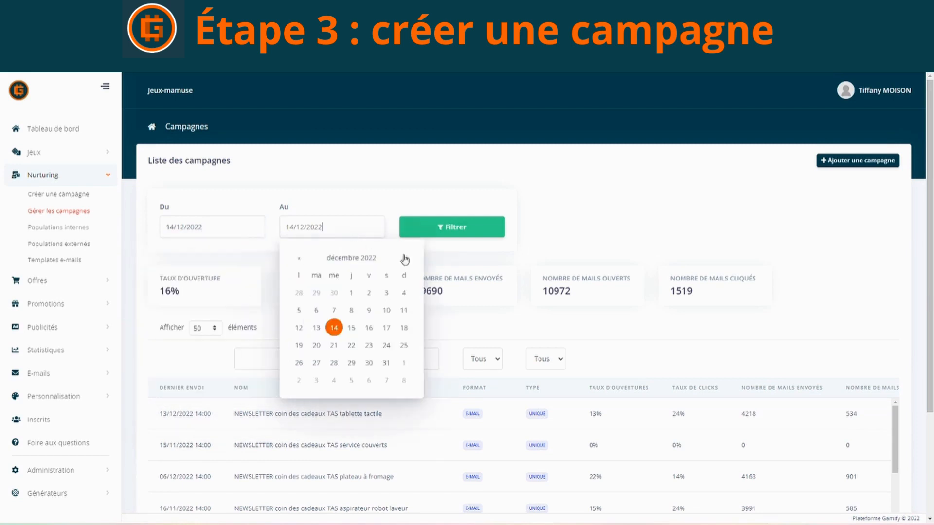
{"action": "left_click", "coordinate": [386, 363]}
{"action": "left_click", "coordinate": [494, 224]}
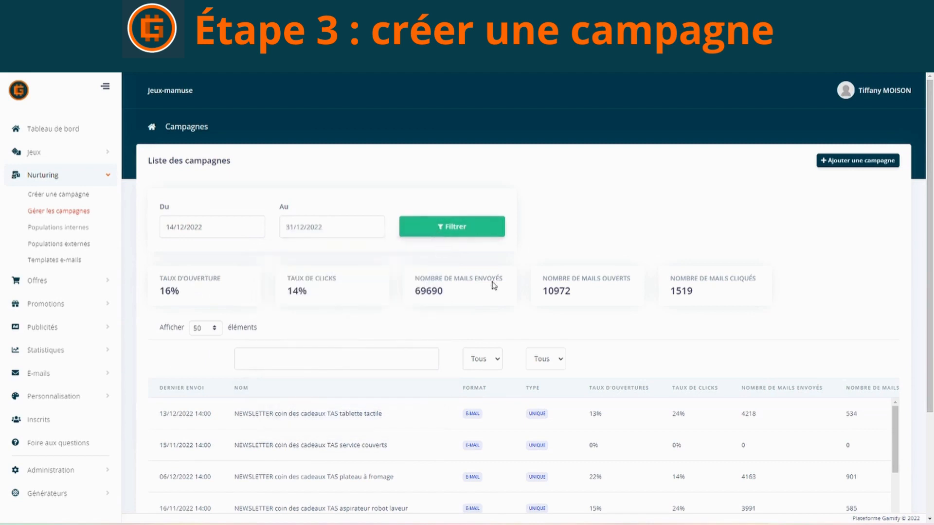
{"action": "scroll", "coordinate": [868, 385], "scroll_direction": "down", "scroll_amount": 3}
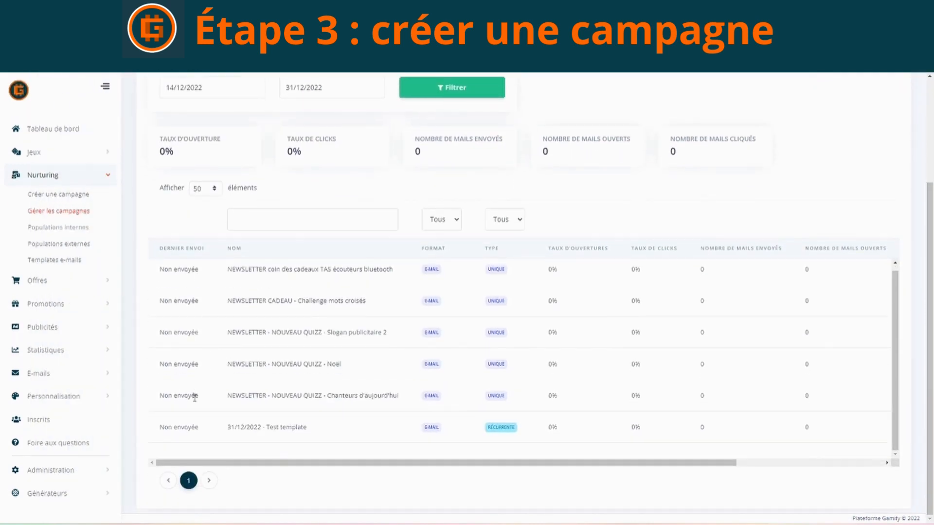
{"action": "scroll", "coordinate": [195, 394], "scroll_direction": "up", "scroll_amount": 1}
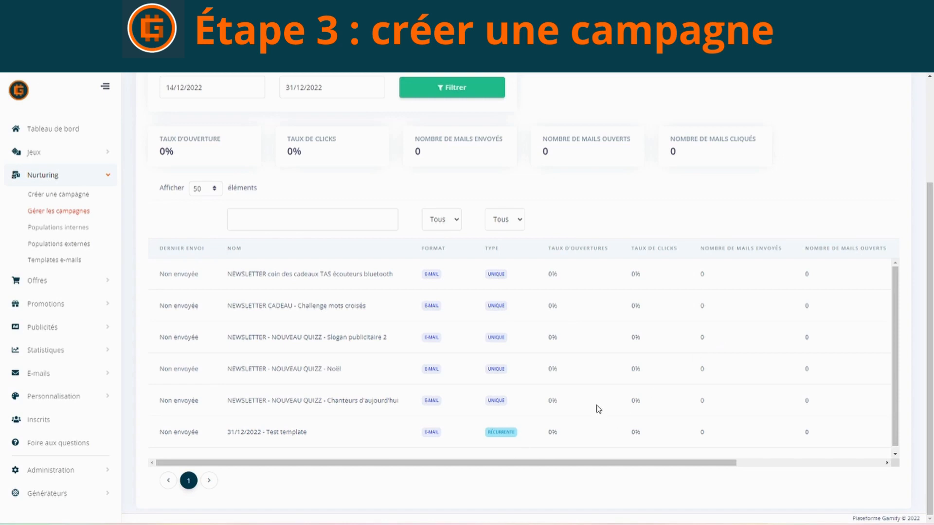
{"action": "left_click_drag", "start_coordinate": [686, 463], "coordinate": [657, 468]}
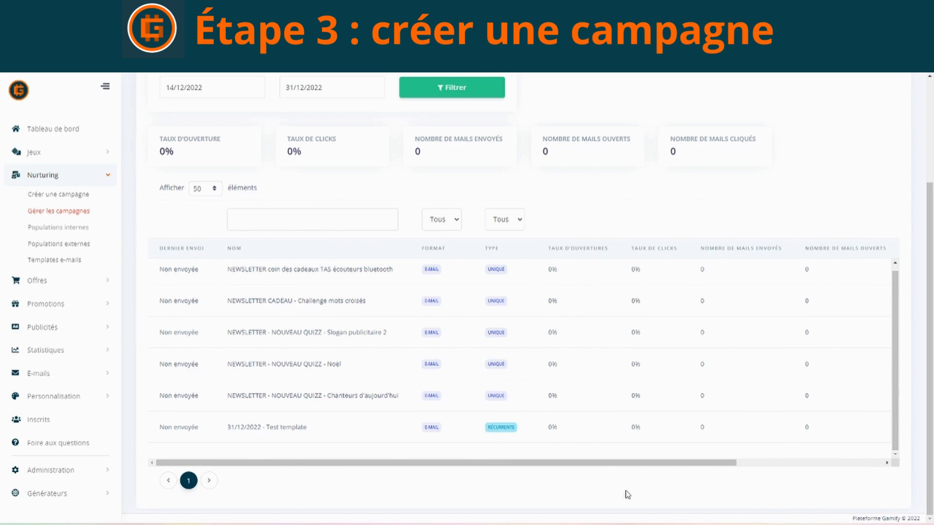
{"action": "scroll", "coordinate": [654, 219], "scroll_direction": "up", "scroll_amount": 2}
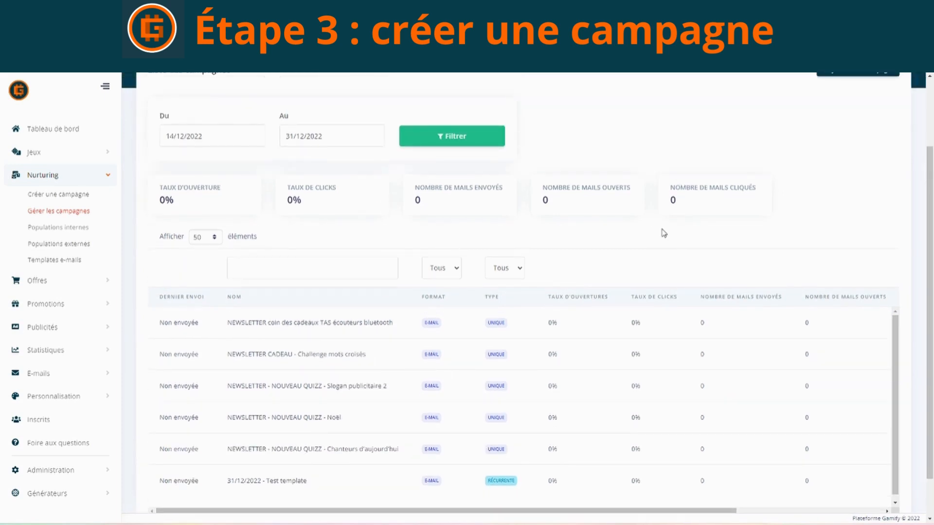